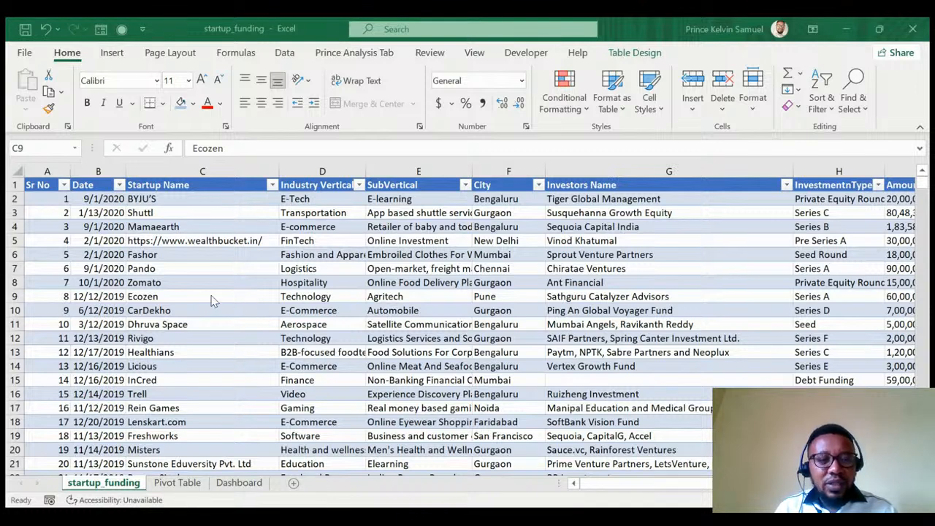
# Toggle the funding table's AutoFilter off and back on from the header row.
pyautogui.click(313, 178)
pyautogui.click(314, 184)
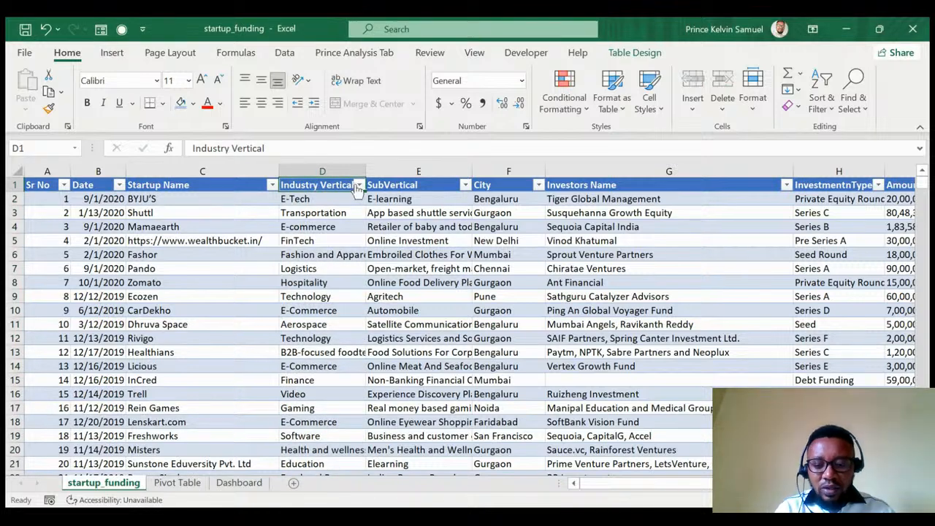
pyautogui.hotkey('ctrl', 'shift', 'l')
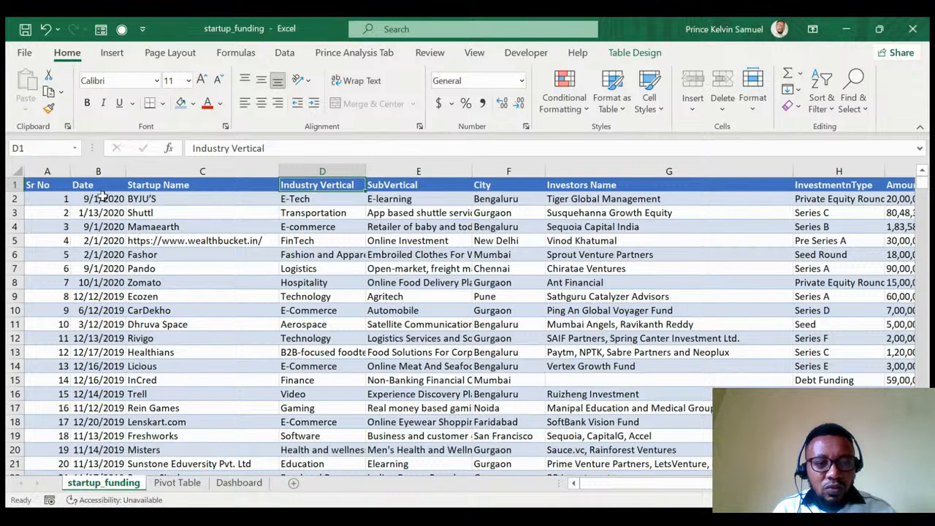
pyautogui.click(201, 185)
pyautogui.hotkey('ctrl', 'shift', 'l')
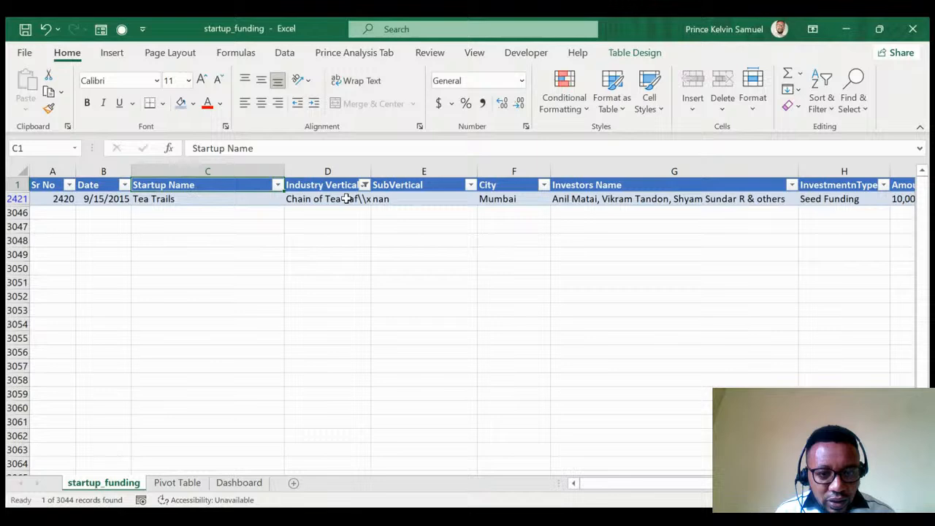
# Copy the garbled character codes after 'Caf' in the Tea Trails industry entry, then turn filtering off.
pyautogui.click(350, 198)
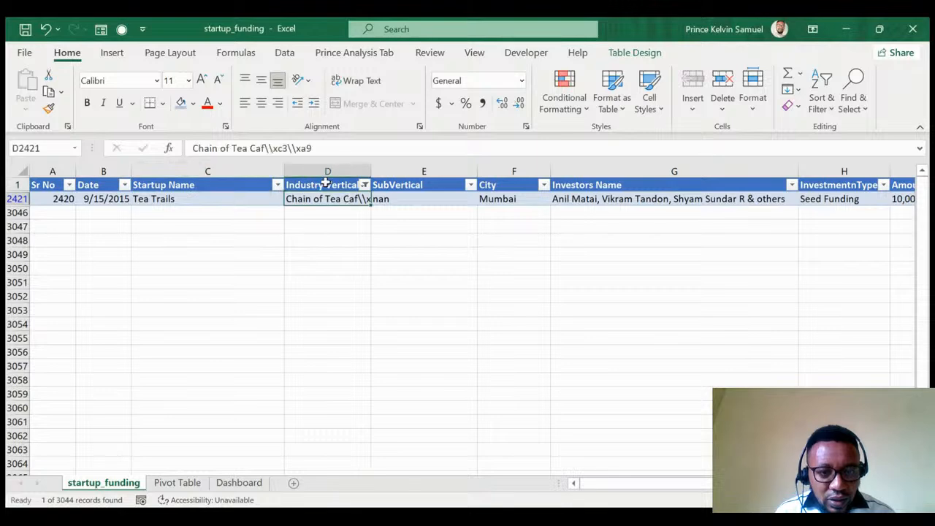
pyautogui.moveTo(315, 149); pyautogui.dragTo(264, 148)
pyautogui.hotkey('ctrl', 'c')
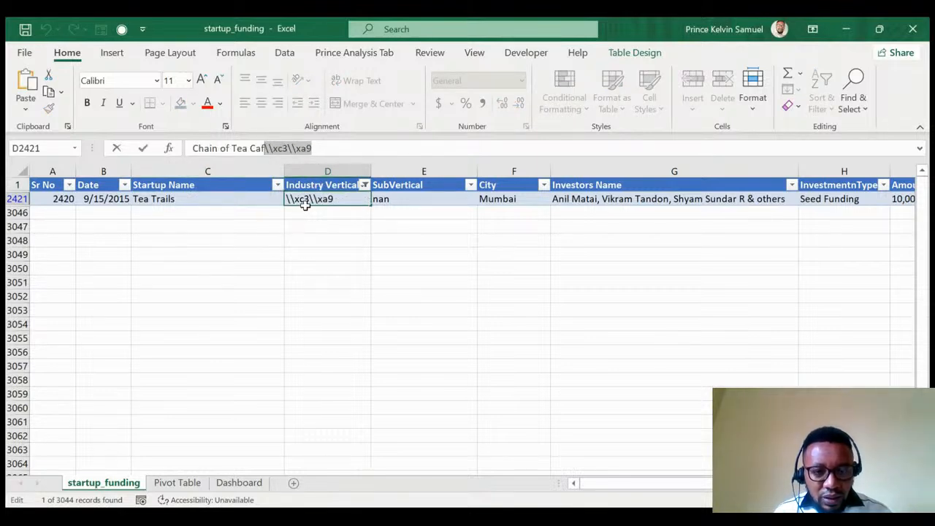
pyautogui.click(400, 187)
pyautogui.hotkey('ctrl', 'shift', 'l')
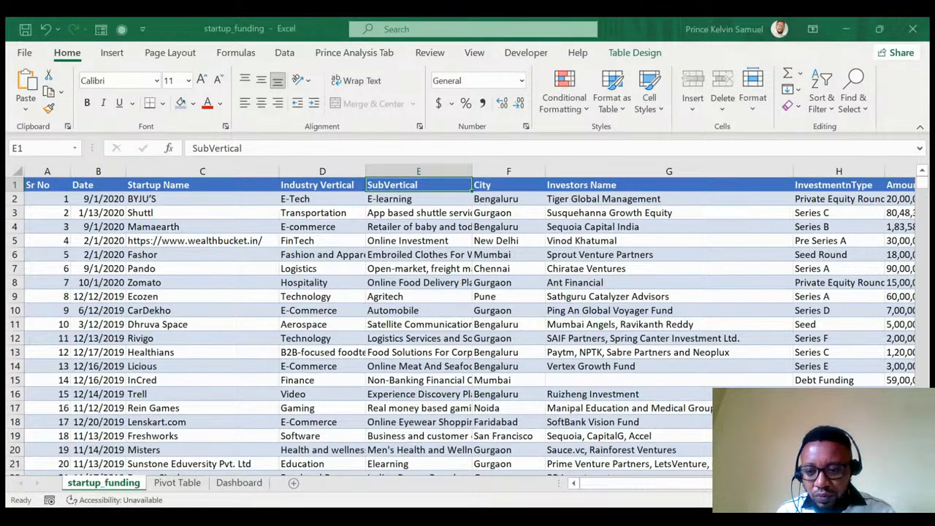
# Re-enable the AutoFilter arrows on the startup funding table from the Startup Name header.
pyautogui.click(174, 185)
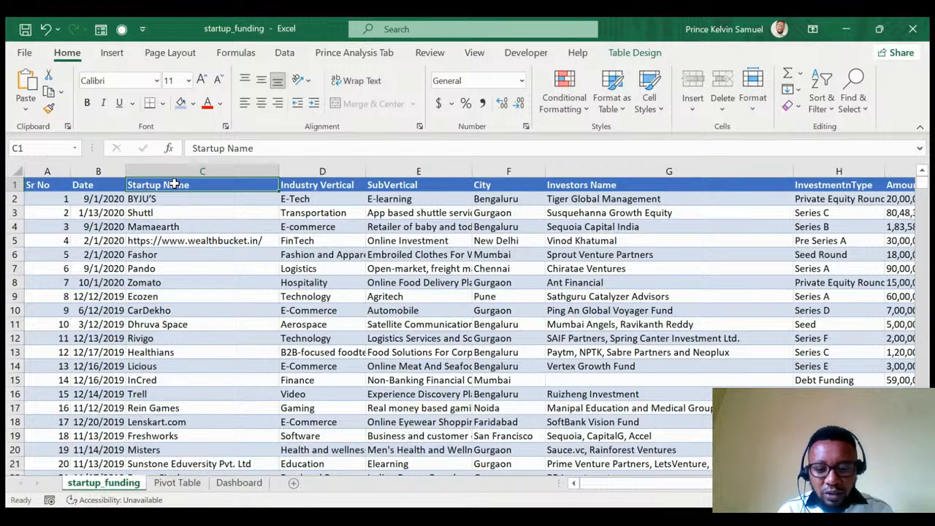
pyautogui.hotkey('ctrl', 'shift', 'l')
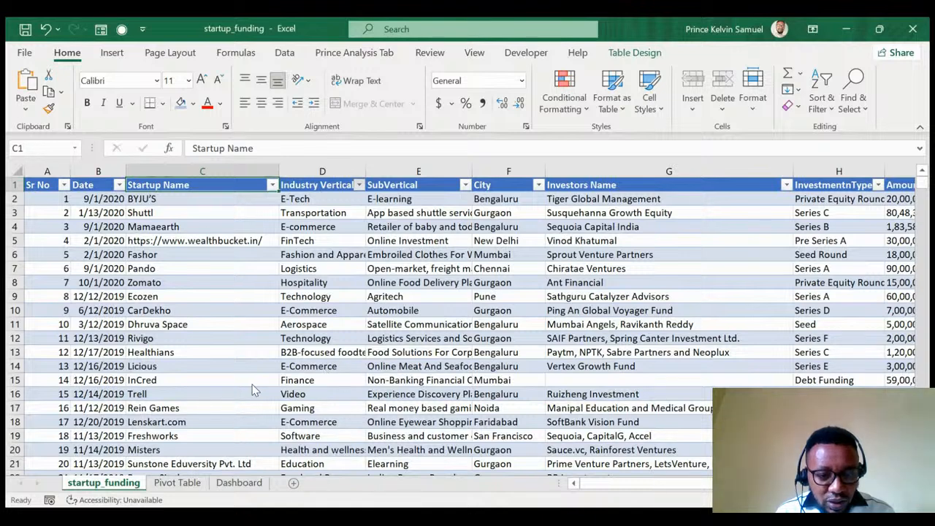
pyautogui.click(264, 477)
pyautogui.click(319, 201)
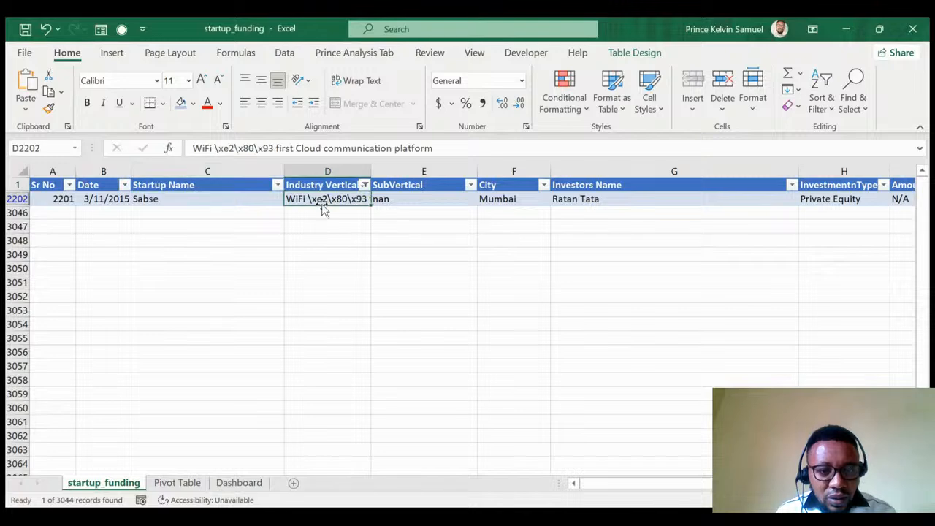
pyautogui.moveTo(274, 147); pyautogui.dragTo(216, 142)
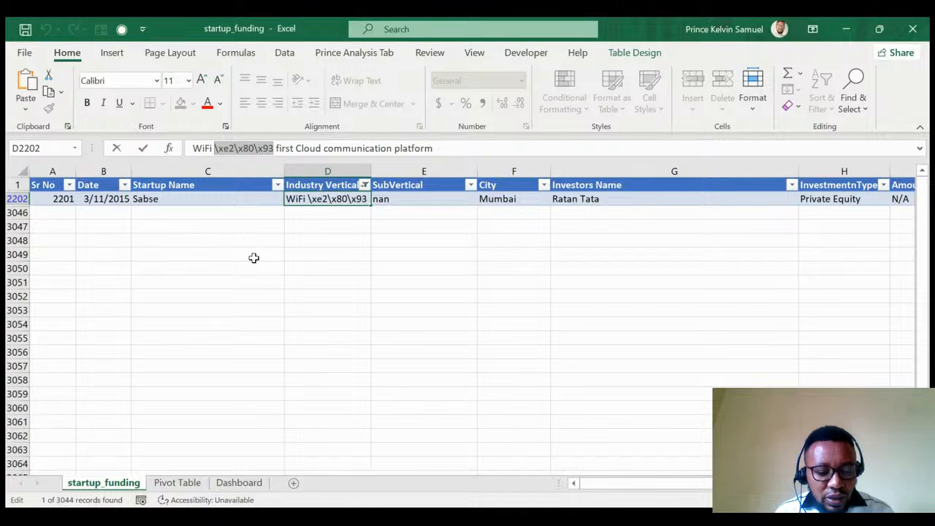
pyautogui.click(311, 185)
pyautogui.hotkey('ctrl', 'shift', 'l')
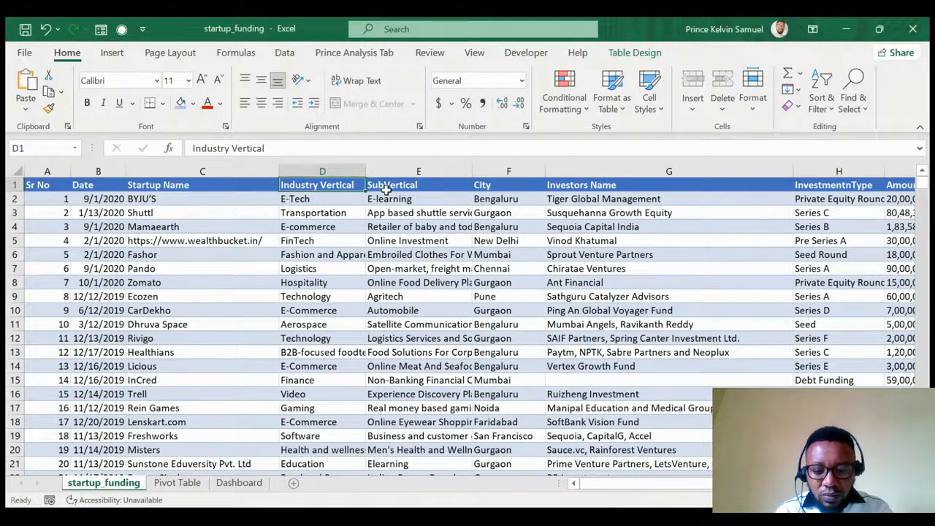
pyautogui.hotkey('ctrl', 'shift', 'l')
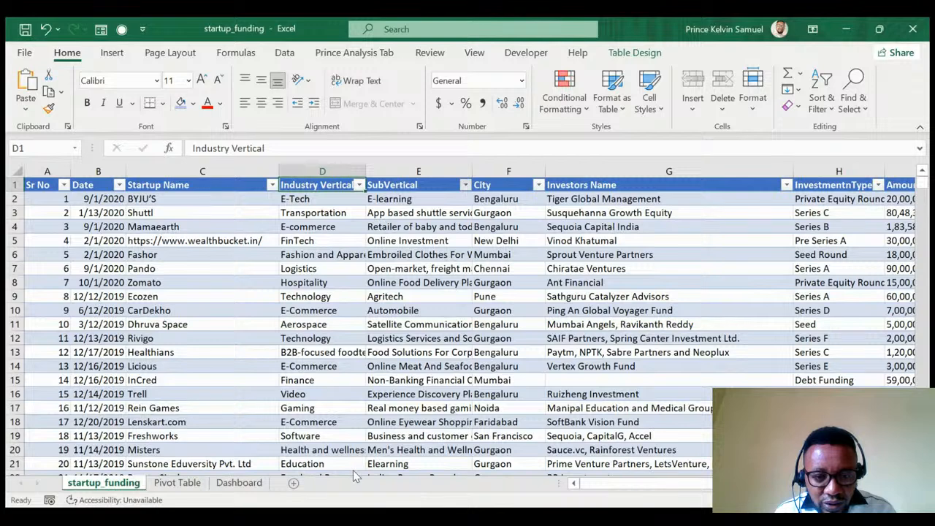
# Strip the trailing junk and leading \n so Deal4Loans' SubVertical reads 'Loans Comparison platform'.
pyautogui.click(369, 487)
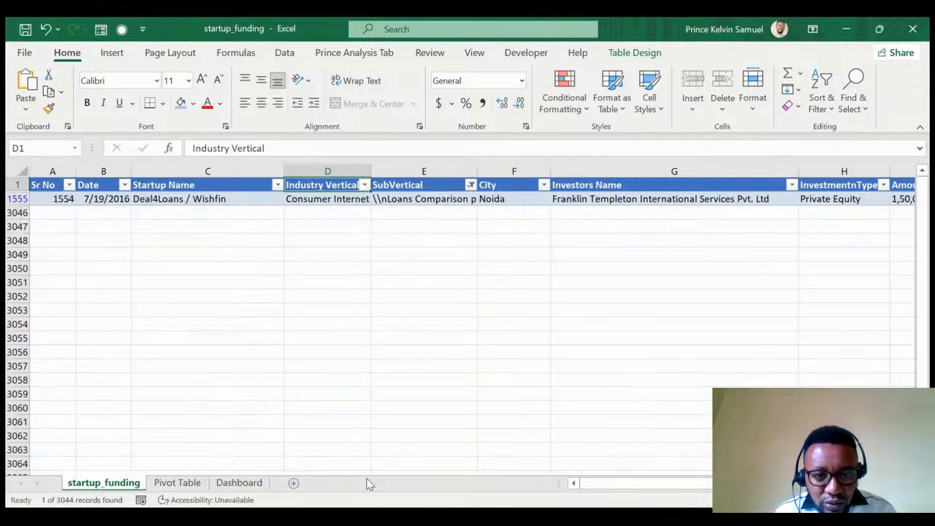
pyautogui.click(400, 202)
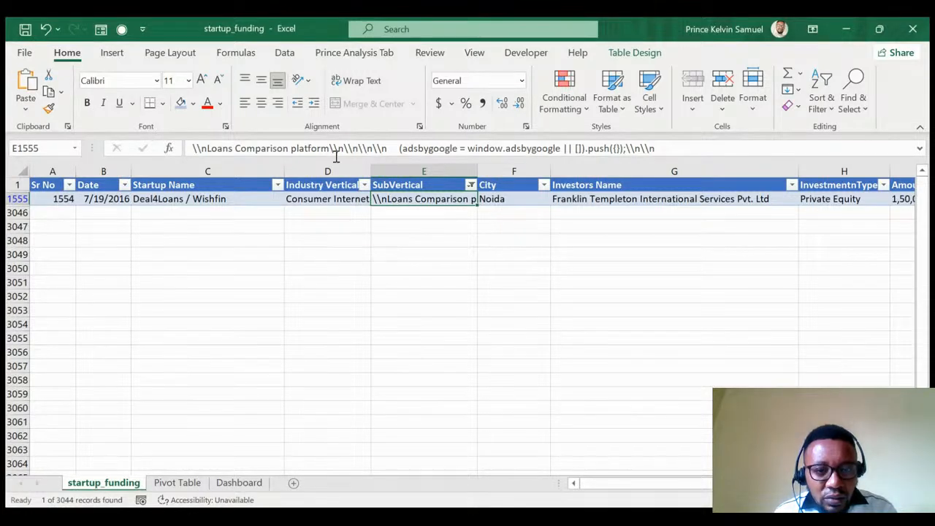
pyautogui.moveTo(331, 148); pyautogui.dragTo(689, 149)
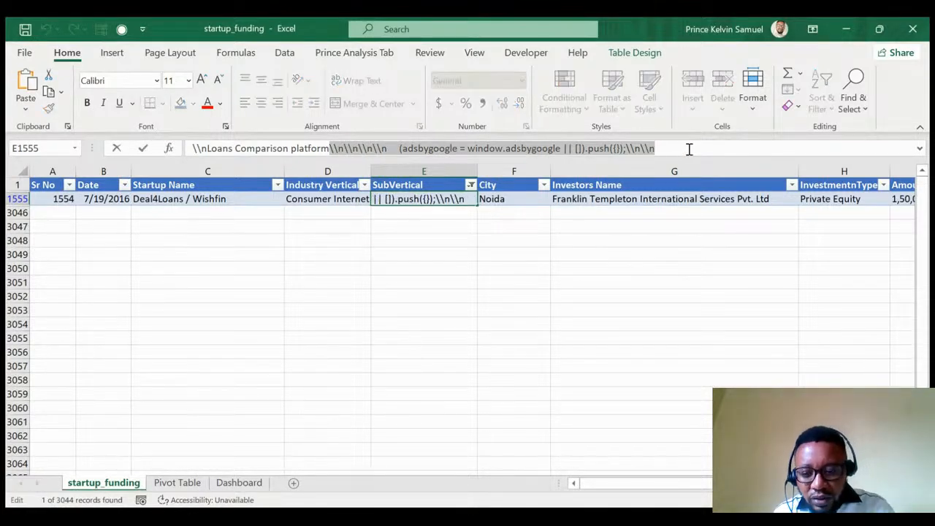
pyautogui.press('Delete')
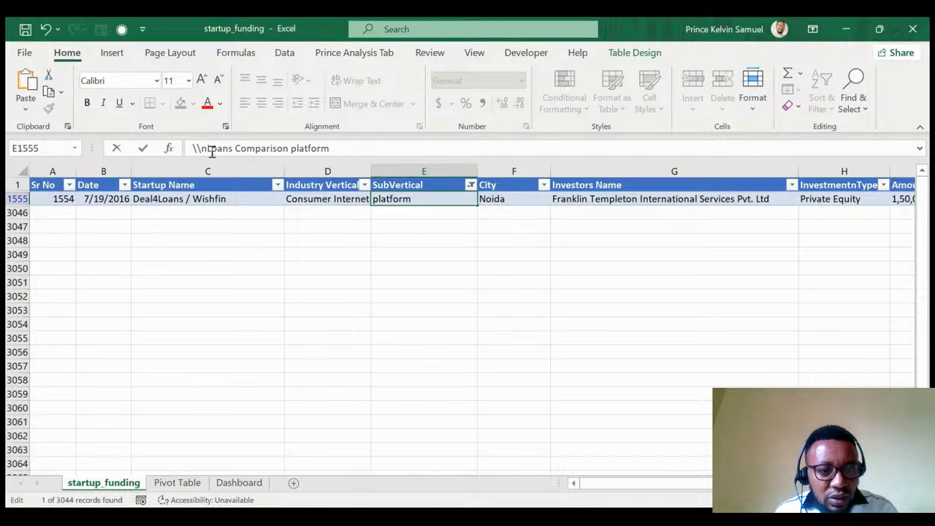
pyautogui.moveTo(204, 148); pyautogui.dragTo(191, 148)
pyautogui.press('Delete')
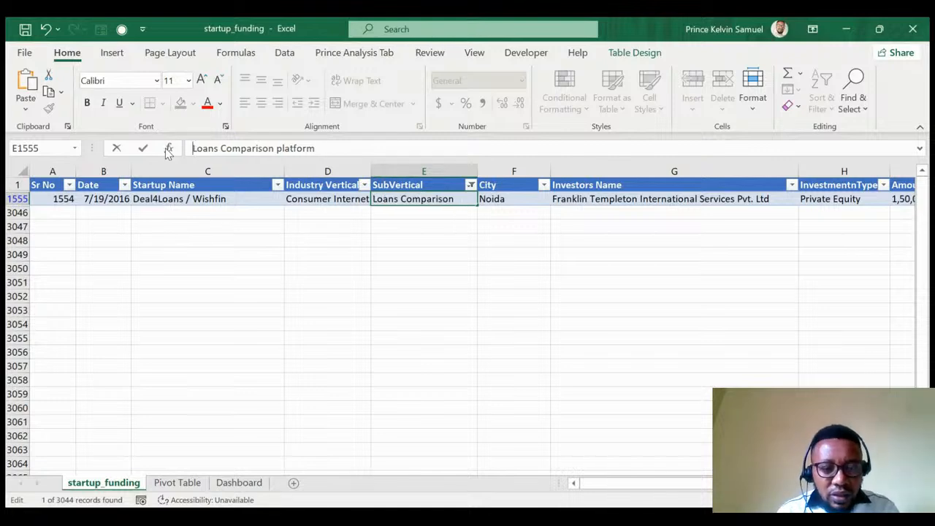
pyautogui.click(470, 192)
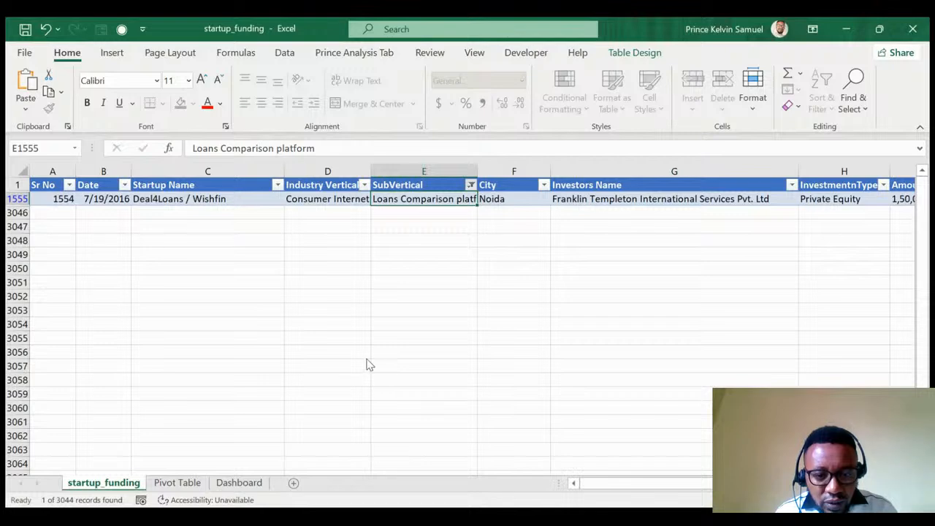
# Remove the backslashes and surrounding quotes so eShakti's SubVertical reads 'Women's Fashion Clothing Online Platform'.
pyautogui.click(357, 487)
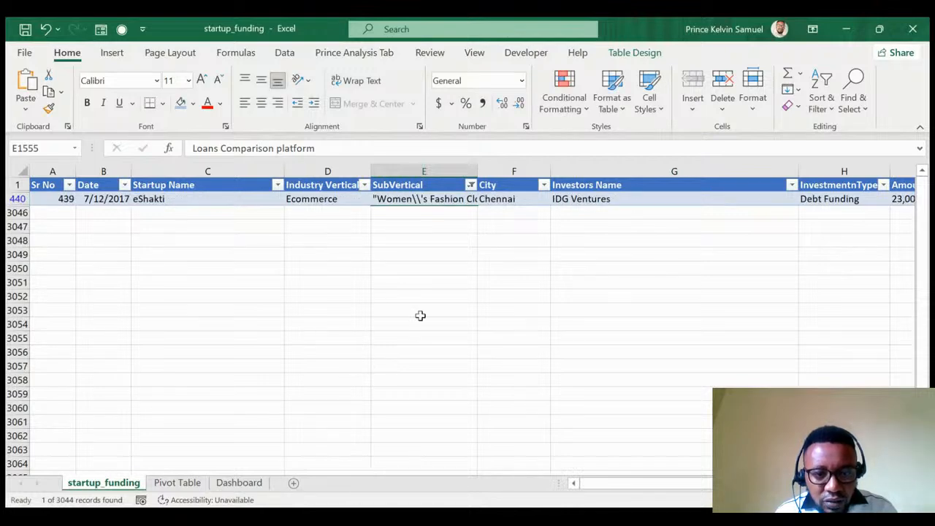
pyautogui.click(437, 201)
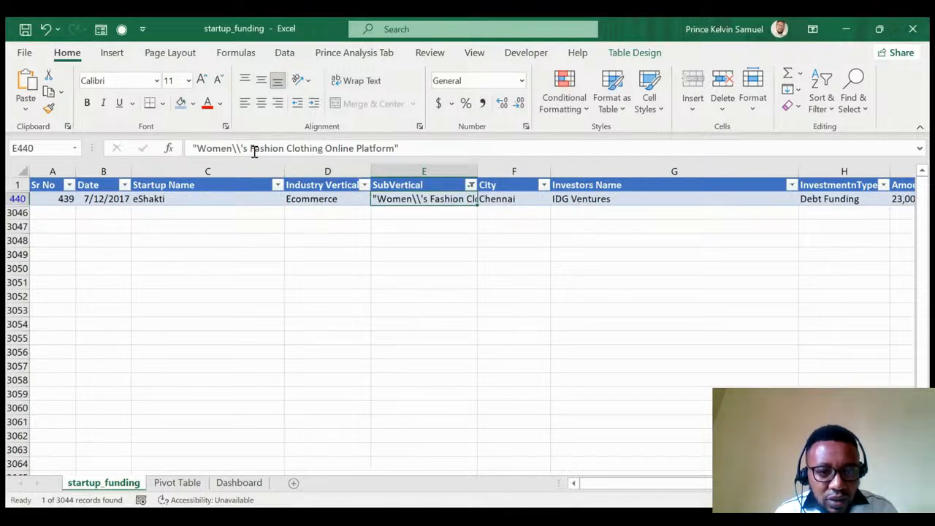
pyautogui.click(241, 148)
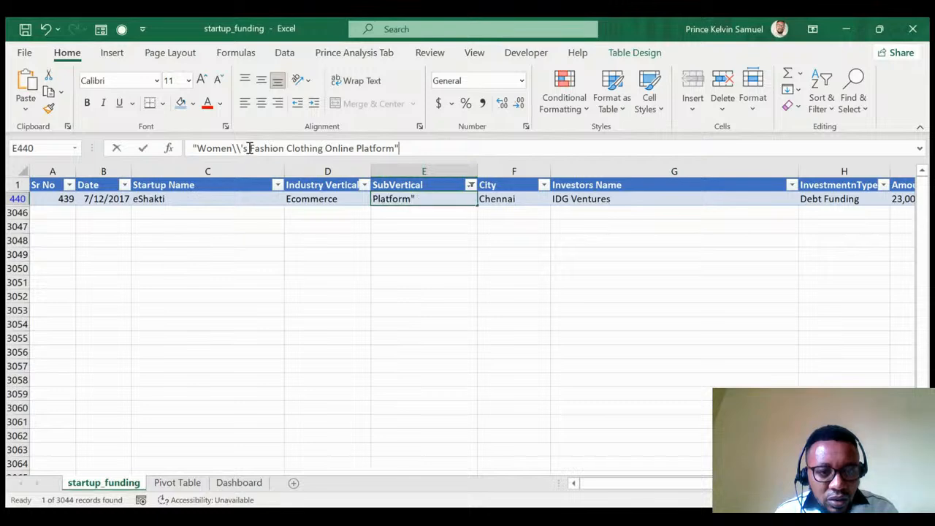
pyautogui.click(242, 149)
pyautogui.moveTo(242, 149); pyautogui.dragTo(232, 149)
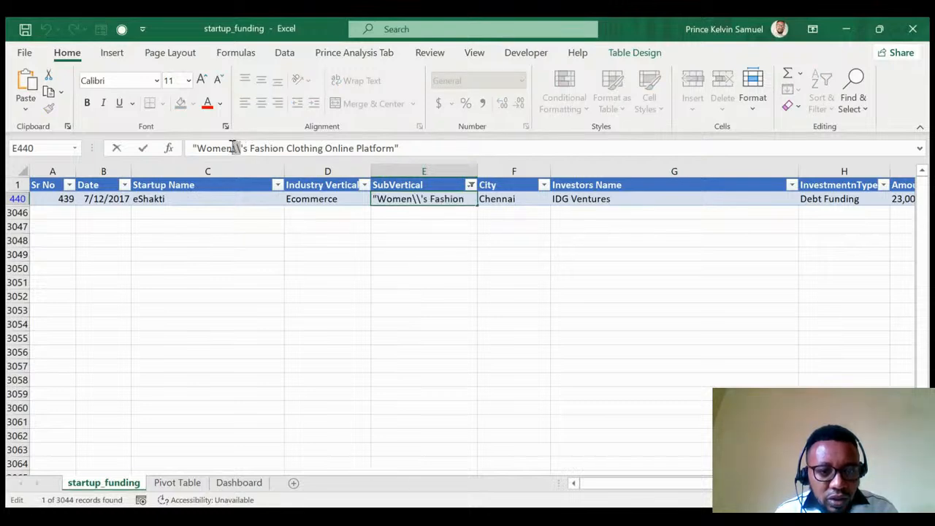
pyautogui.press('BackSpace')
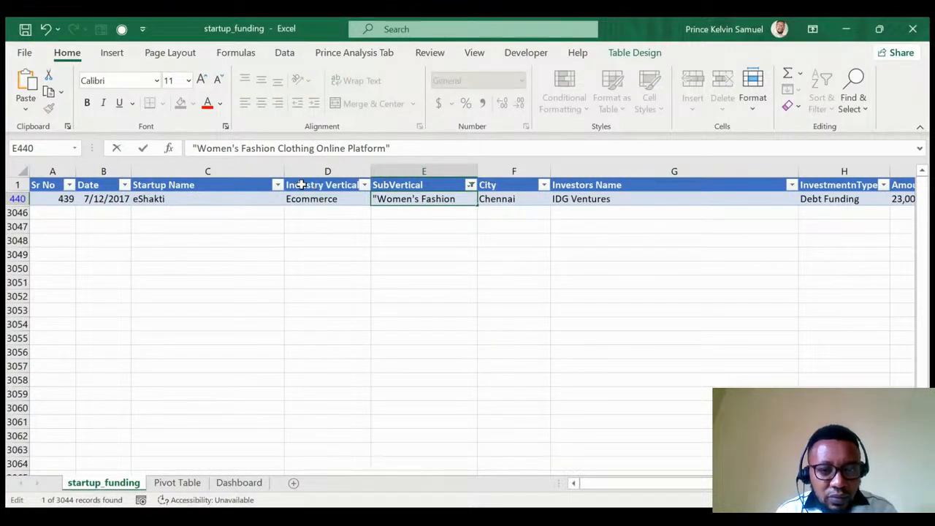
pyautogui.click(195, 148)
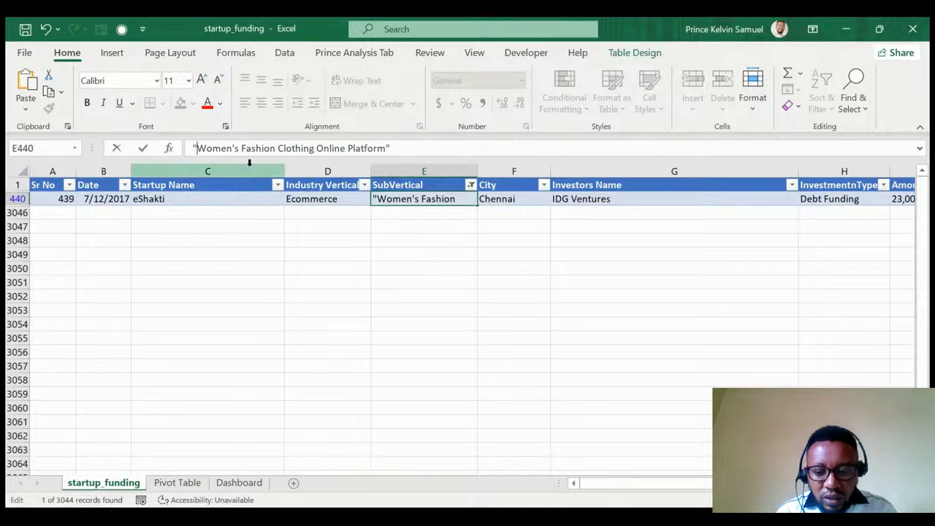
pyautogui.press('BackSpace')
pyautogui.click(425, 144)
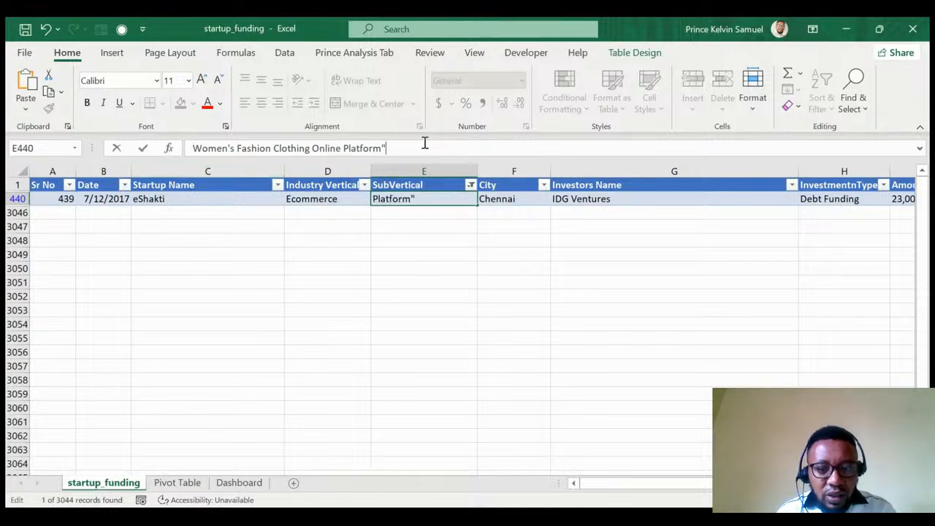
pyautogui.press('BackSpace')
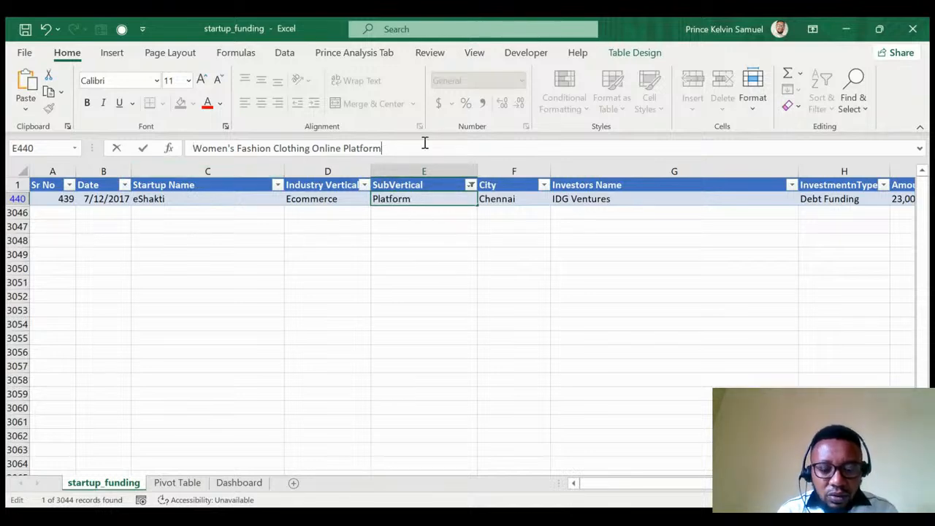
pyautogui.click(471, 185)
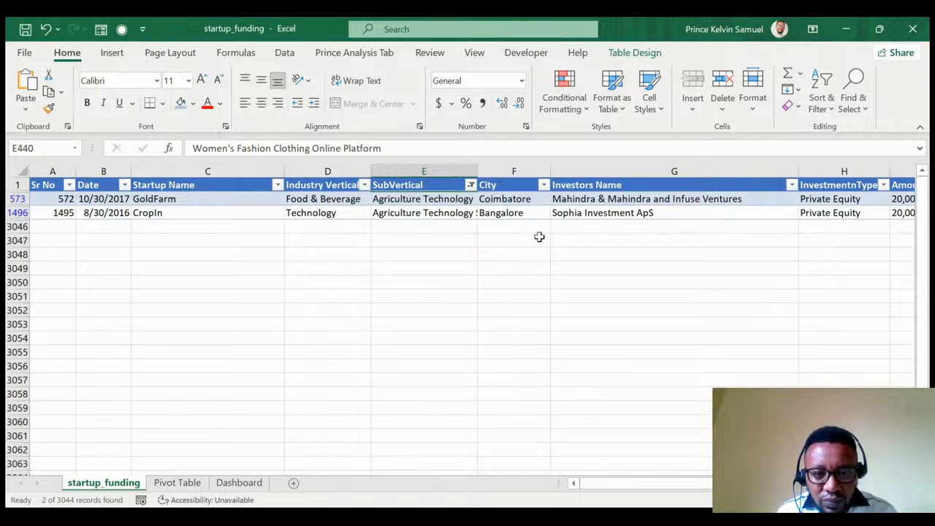
# Copy GoldFarm's 'Agriculture Technology' SubVertical (E573) over CropIn's entry (E1496).
pyautogui.click(417, 201)
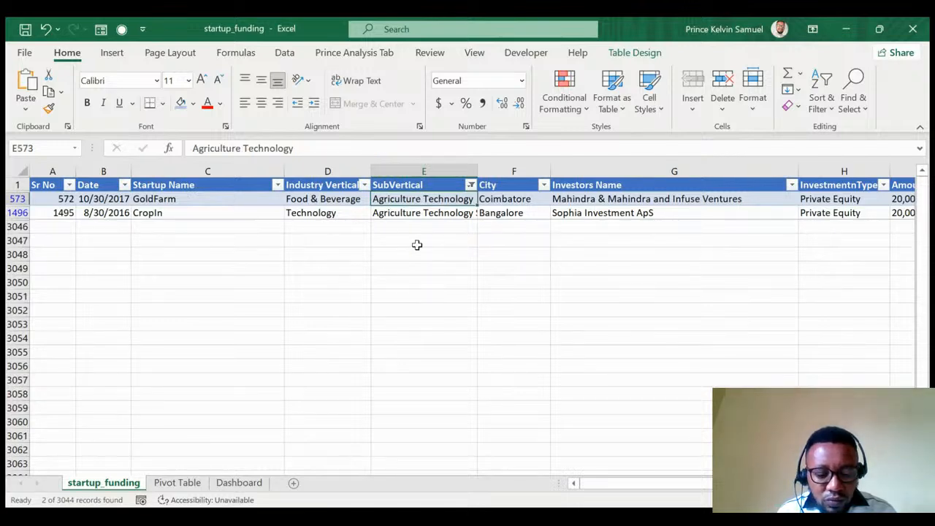
pyautogui.hotkey('ctrl', 'c')
pyautogui.click(427, 212)
pyautogui.press('Return')
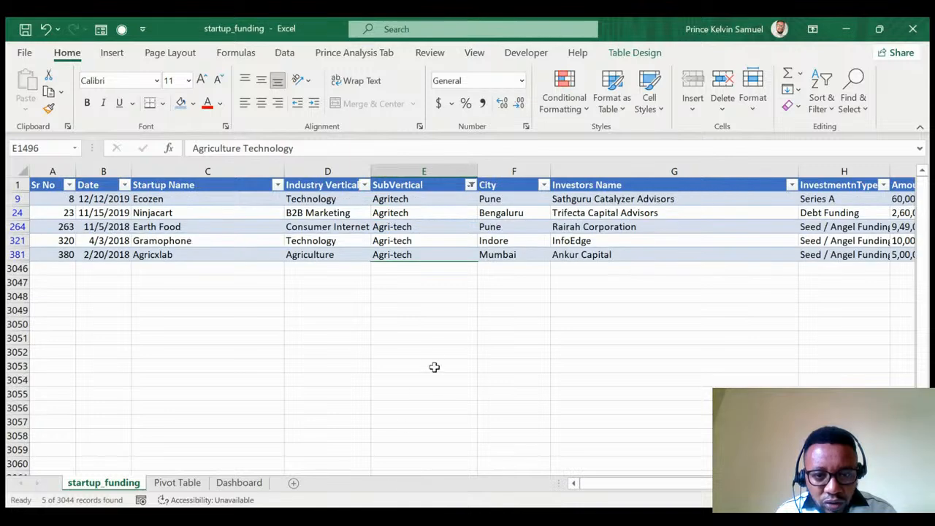
# Paste 'Agritech' over only the visible Agri-tech cells, then clear the SubVertical filter.
pyautogui.click(410, 214)
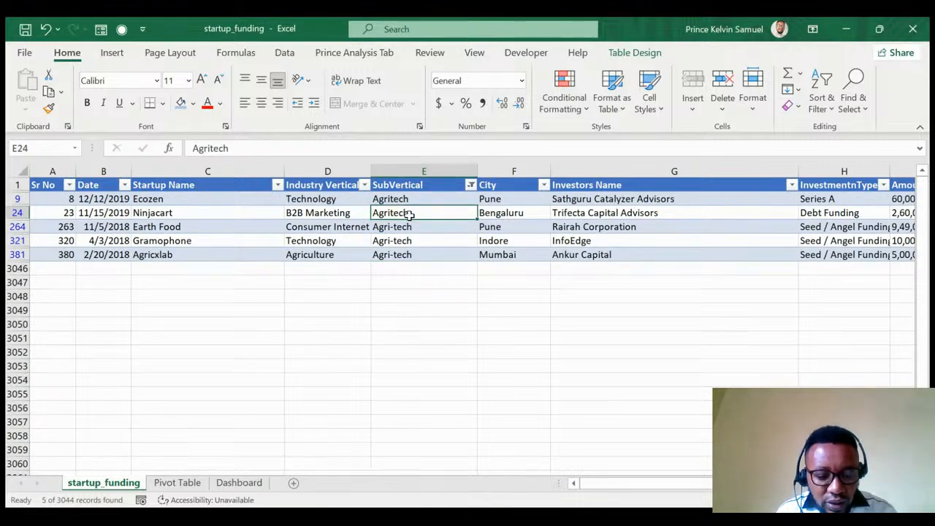
pyautogui.hotkey('ctrl', 'c')
pyautogui.moveTo(417, 199); pyautogui.dragTo(424, 250)
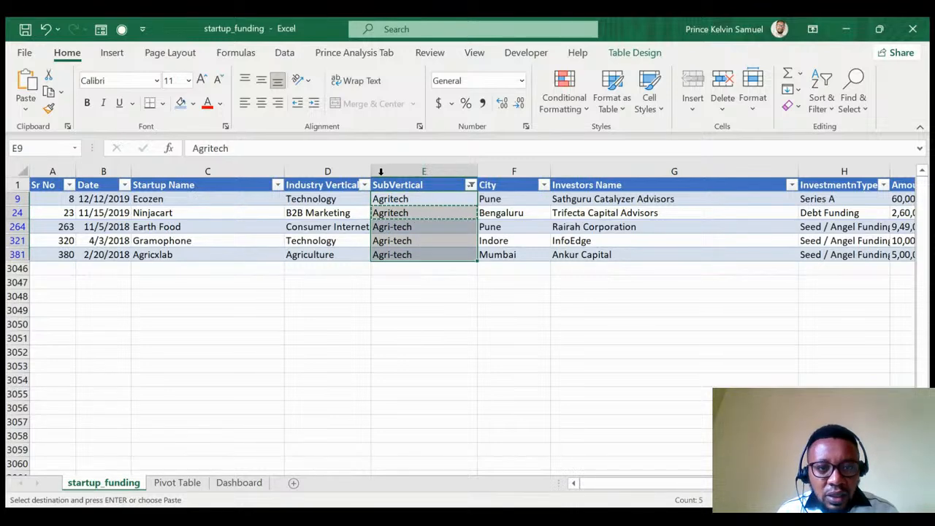
pyautogui.click(342, 55)
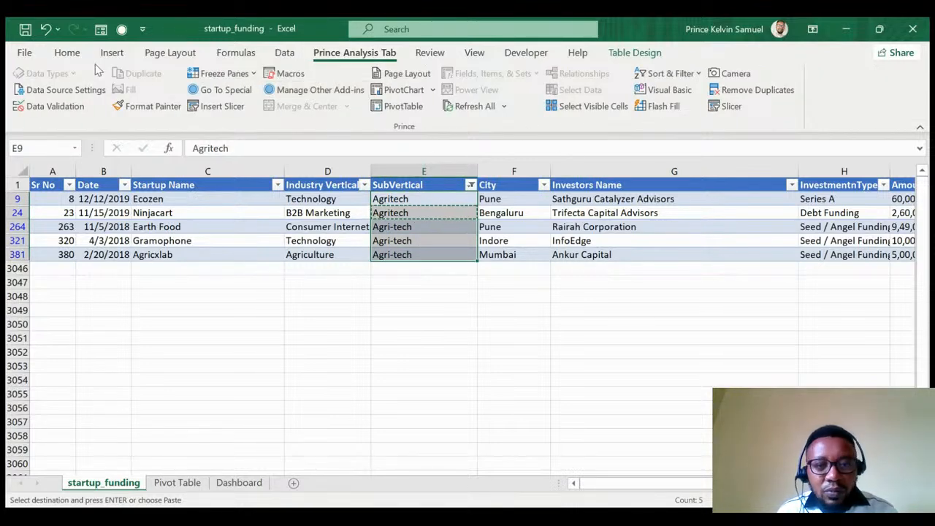
pyautogui.click(582, 116)
pyautogui.press('Return')
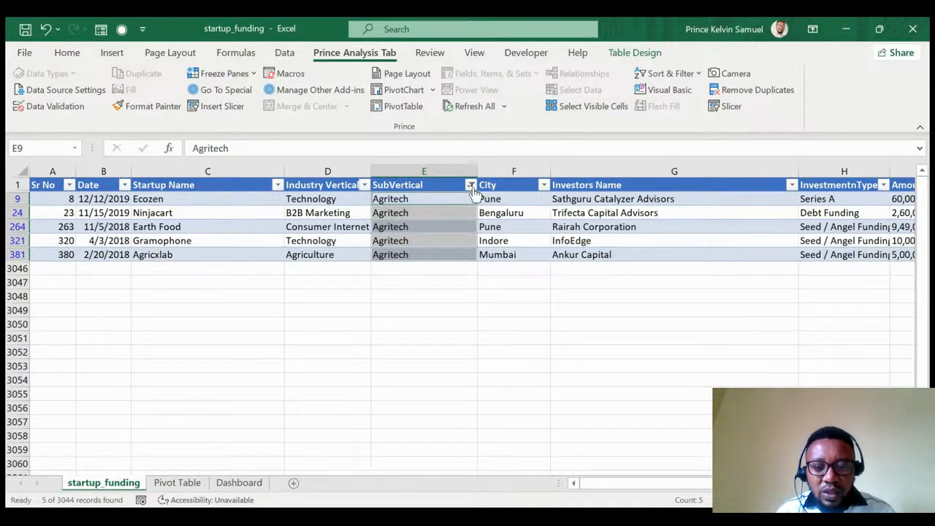
pyautogui.click(423, 187)
pyautogui.hotkey('alt', 'a', 'c')
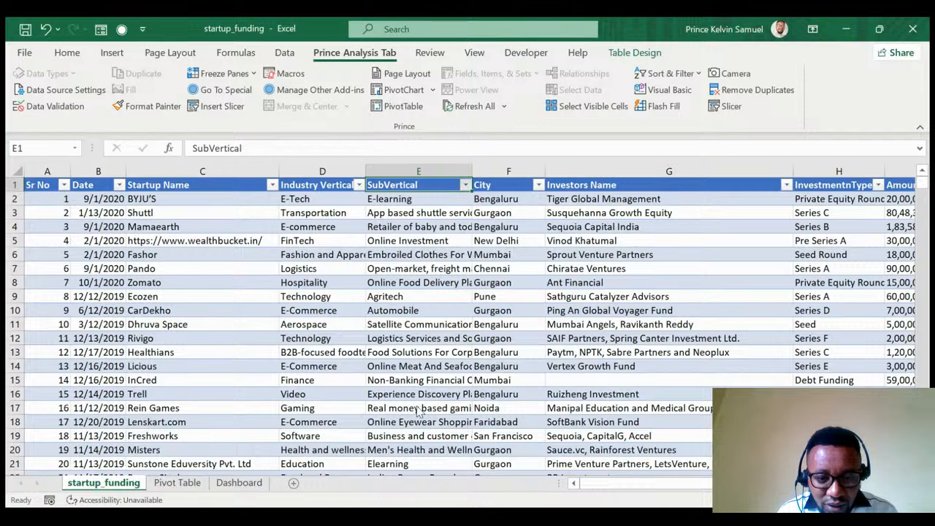
# Check the remaining SubVertical values via the filter, then select E2:E3045.
pyautogui.click(375, 484)
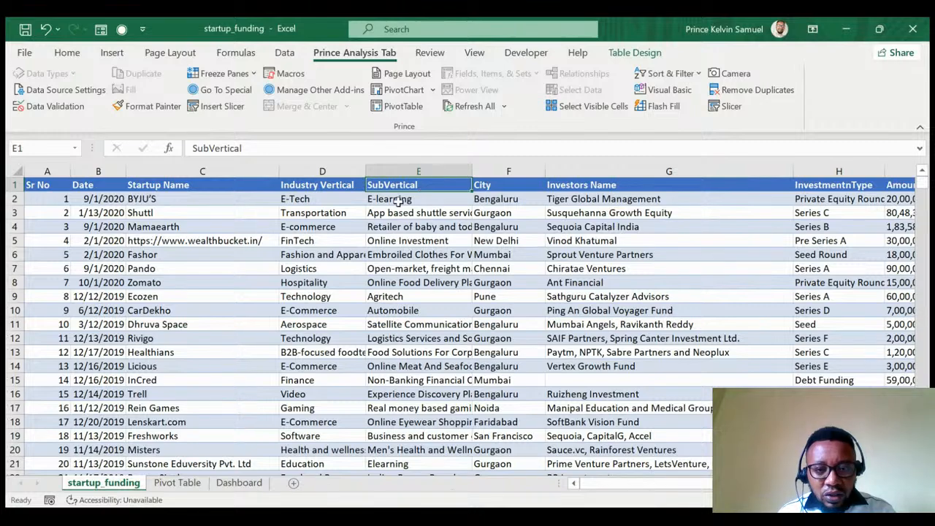
pyautogui.click(394, 200)
pyautogui.hotkey('ctrl', 'Down')
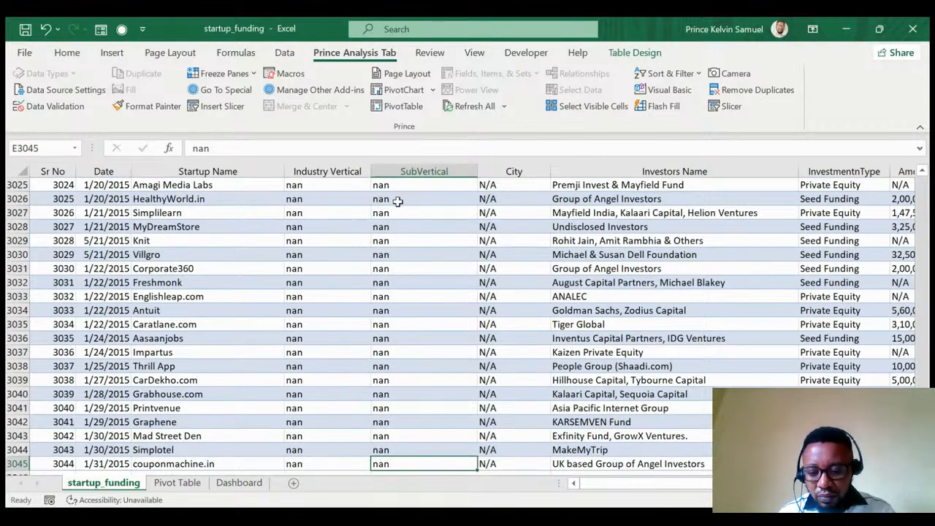
pyautogui.hotkey('ctrl', 'Up')
pyautogui.press('Down')
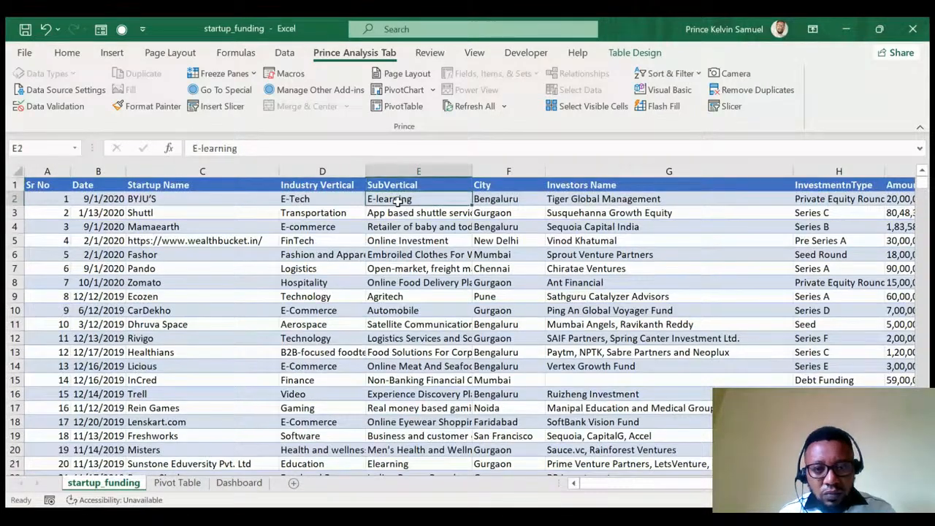
pyautogui.hotkey('ctrl', 'shift', 'Down')
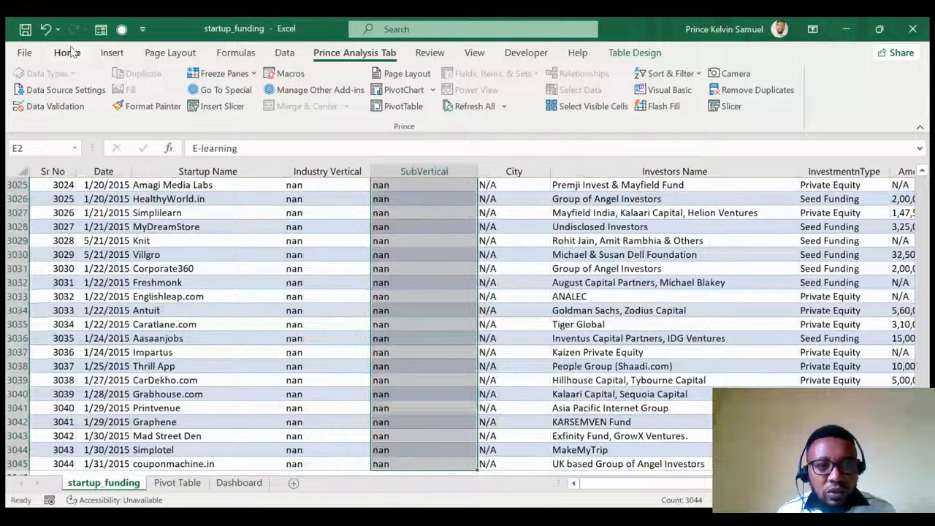
# Apply Duplicate Values conditional formatting with light red fill and dark red text to the SubVertical entries.
pyautogui.click(70, 54)
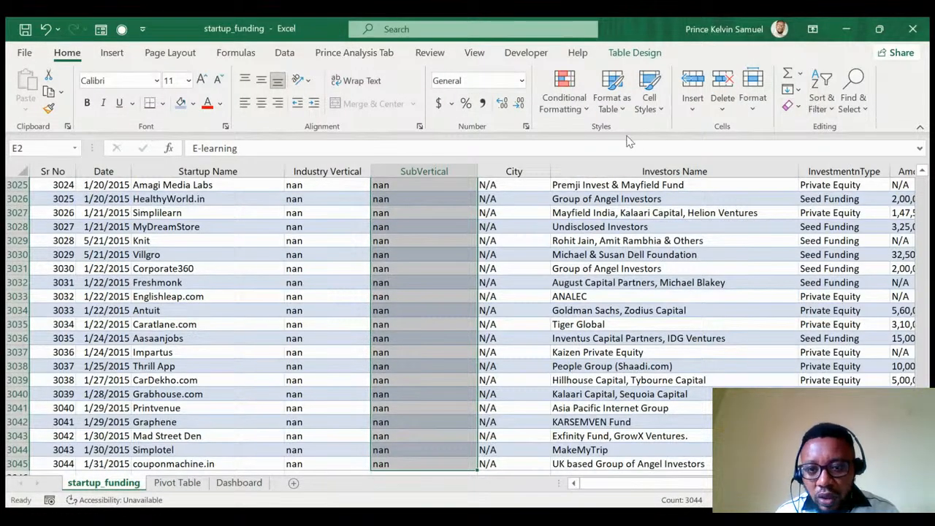
pyautogui.click(574, 110)
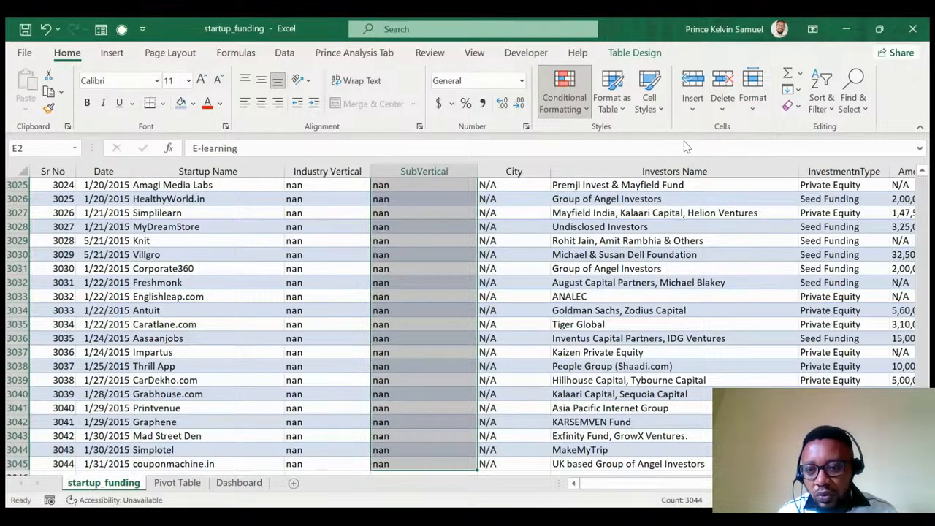
pyautogui.click(745, 351)
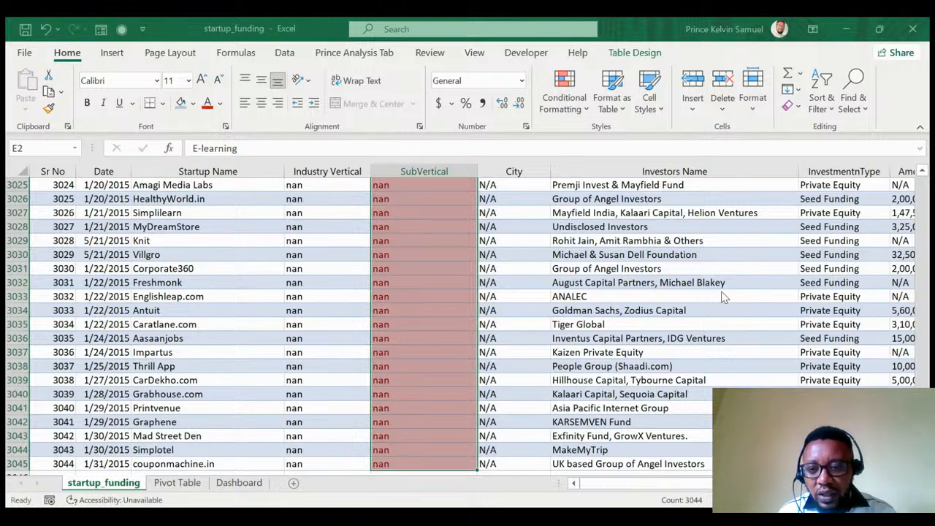
pyautogui.scroll(11, 504, 278)
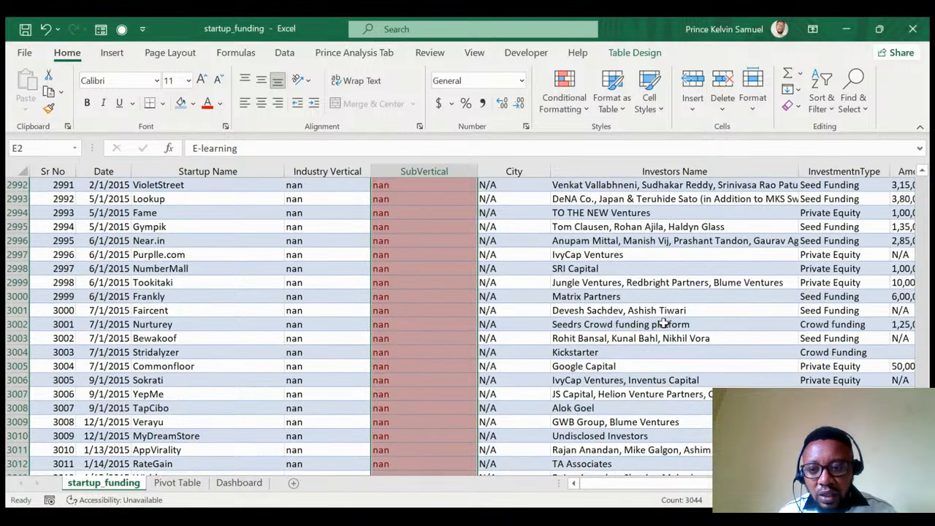
pyautogui.moveTo(922, 458); pyautogui.dragTo(923, 132)
pyautogui.click(414, 185)
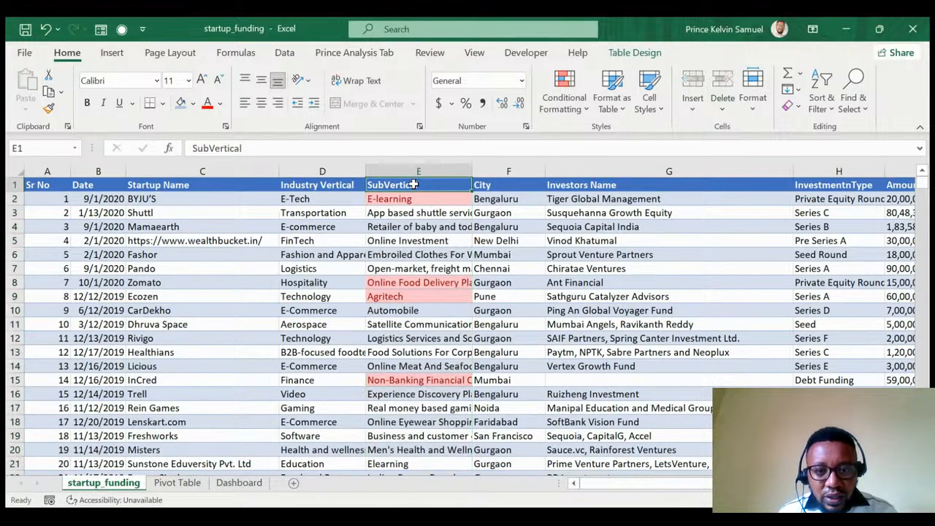
# Filter SubVertical by red cell colour to list the 1296 duplicate rows and scroll through them.
pyautogui.hotkey('ctrl', 'shift', 'l')
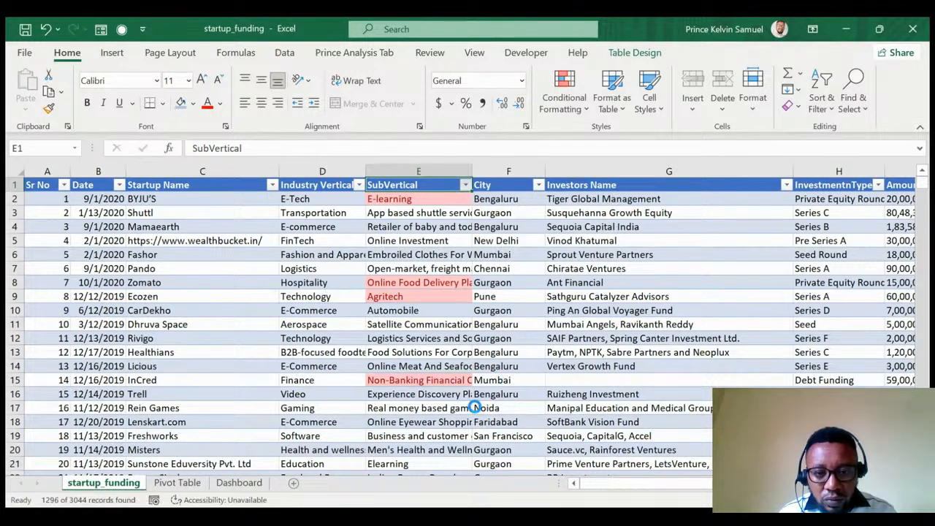
pyautogui.scroll(-2, 413, 276)
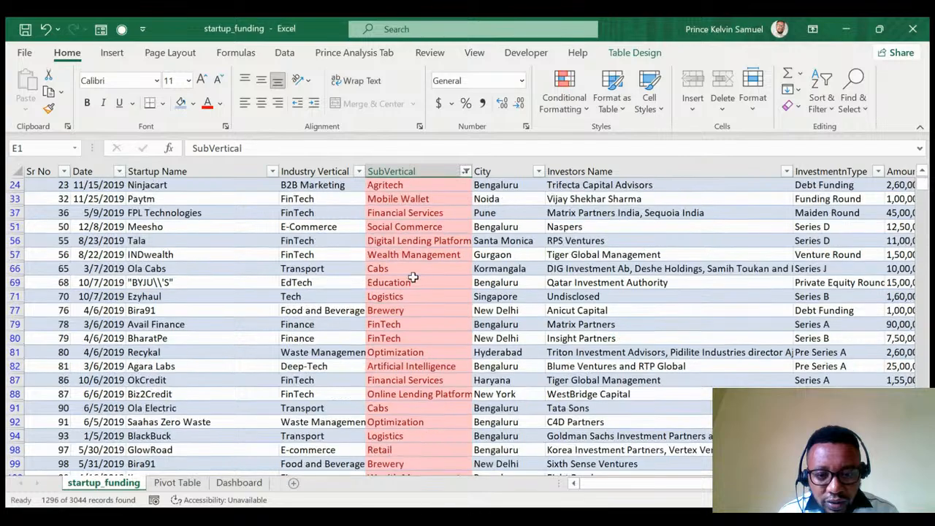
pyautogui.scroll(-1, 413, 276)
pyautogui.scroll(-15, 413, 277)
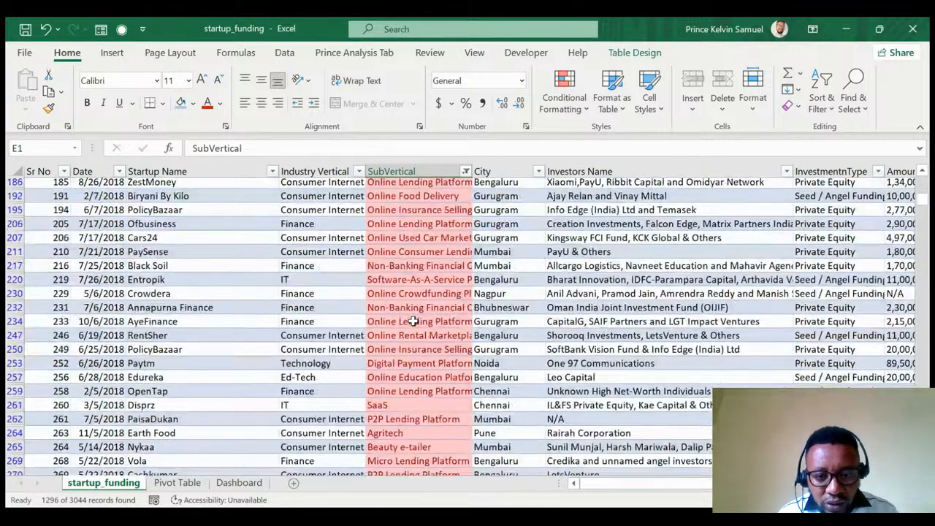
pyautogui.scroll(-2, 413, 321)
pyautogui.scroll(-8, 412, 322)
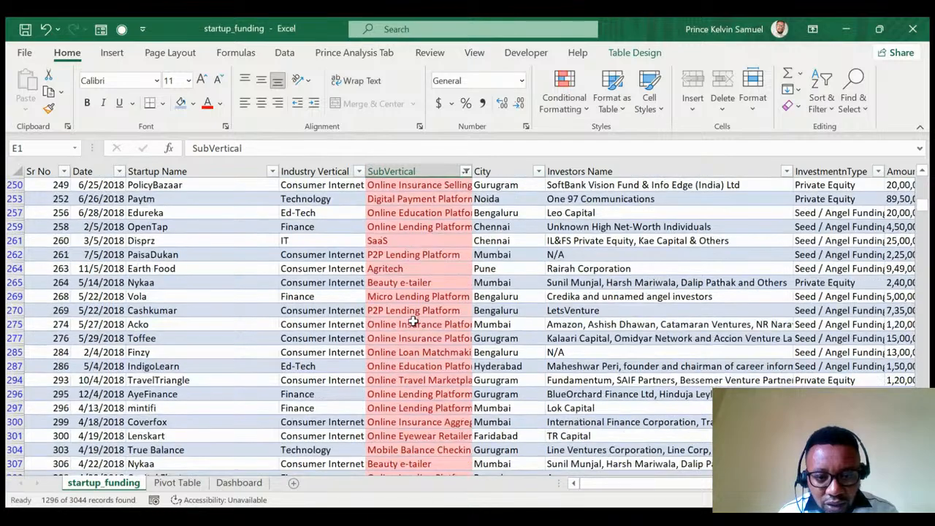
pyautogui.scroll(-7, 413, 322)
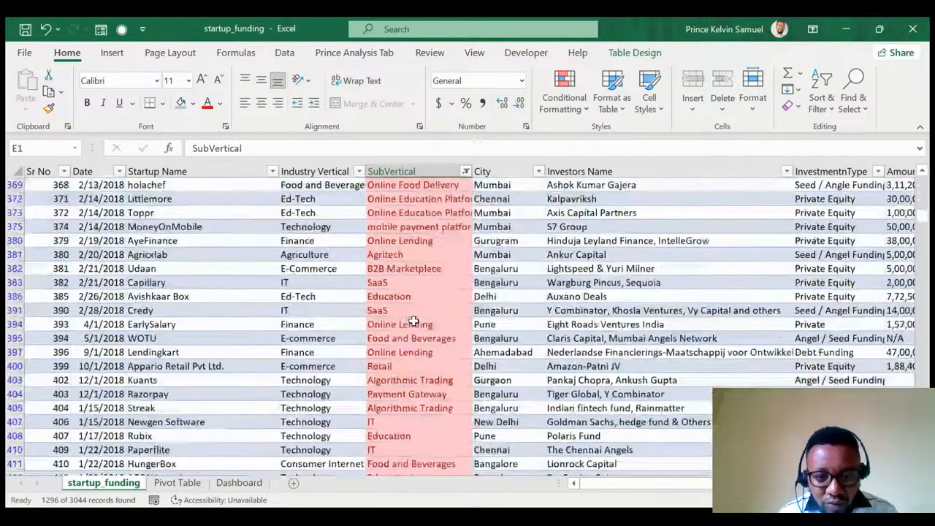
pyautogui.scroll(-11, 413, 321)
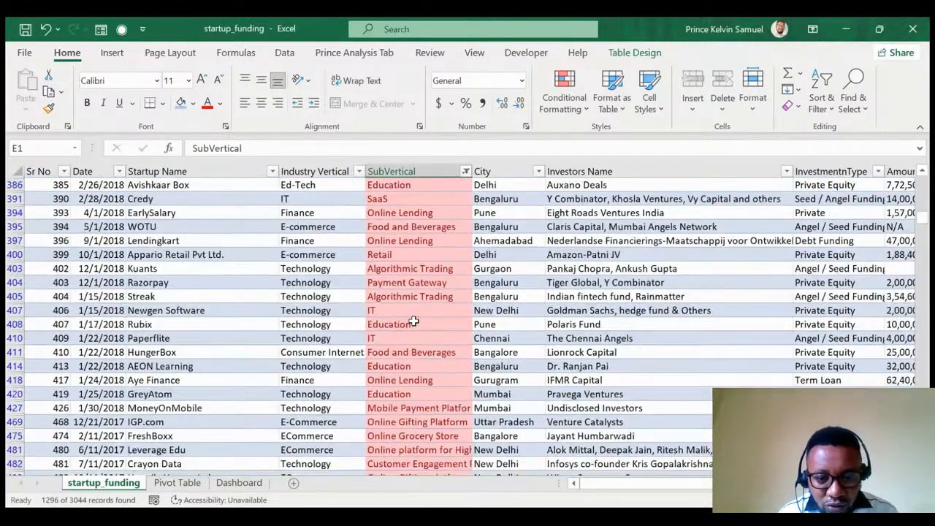
pyautogui.scroll(-20, 415, 325)
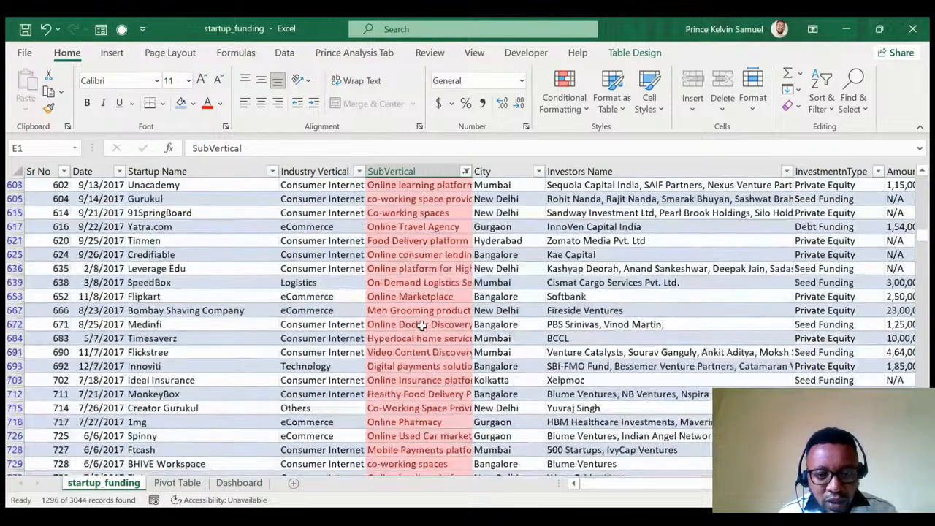
pyautogui.scroll(-20, 424, 327)
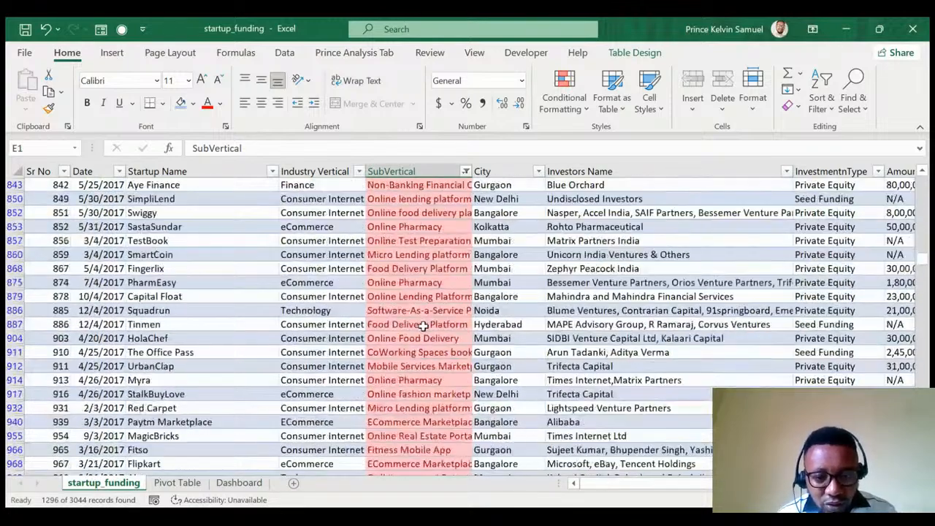
pyautogui.scroll(3, 427, 321)
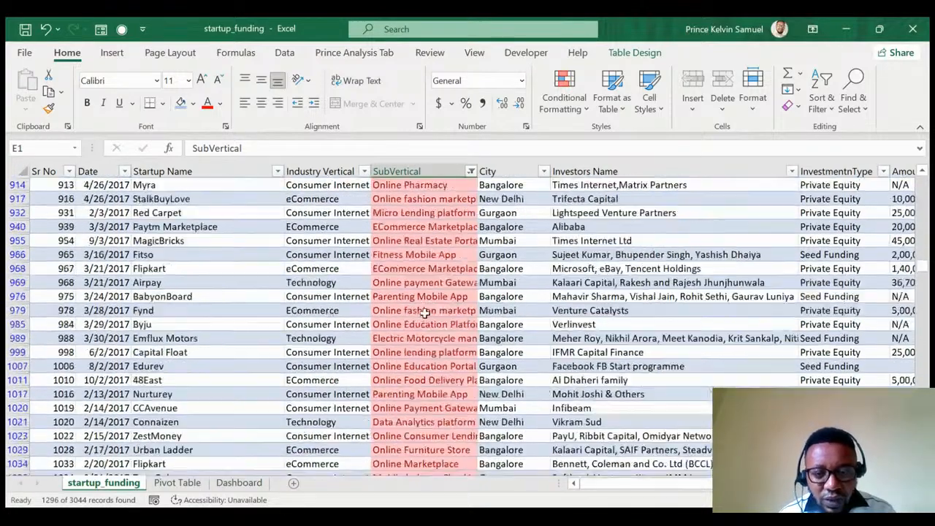
pyautogui.scroll(20, 434, 312)
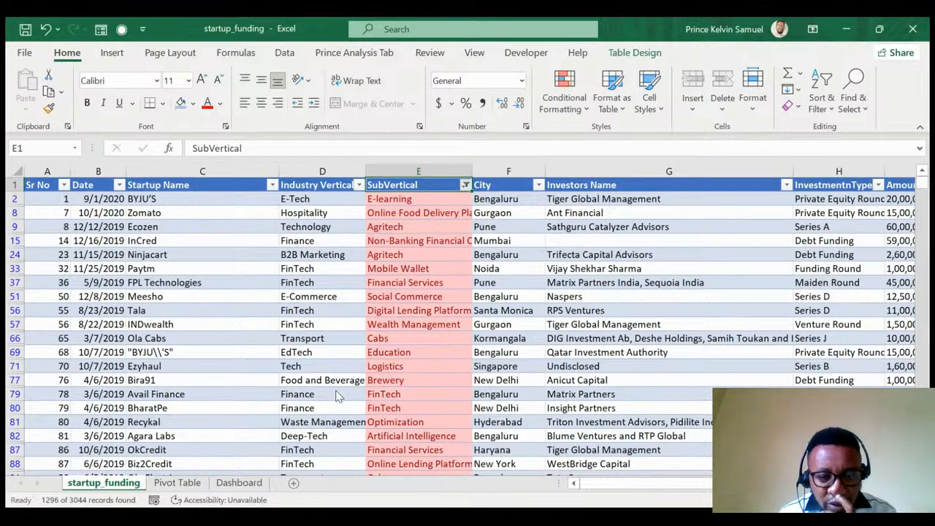
# Clear the SubVertical filter and undo the red duplicate highlighting so every row shows unformatted.
pyautogui.click(293, 274)
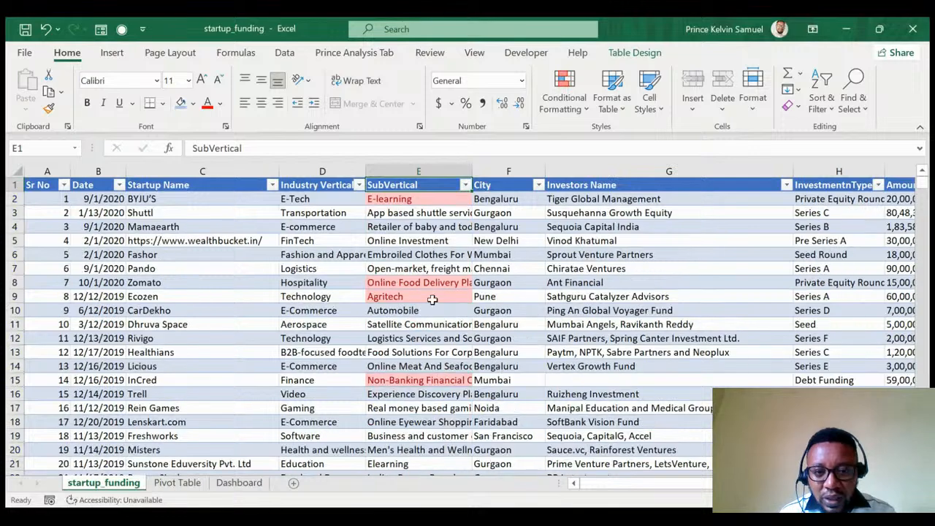
pyautogui.click(432, 300)
pyautogui.click(422, 202)
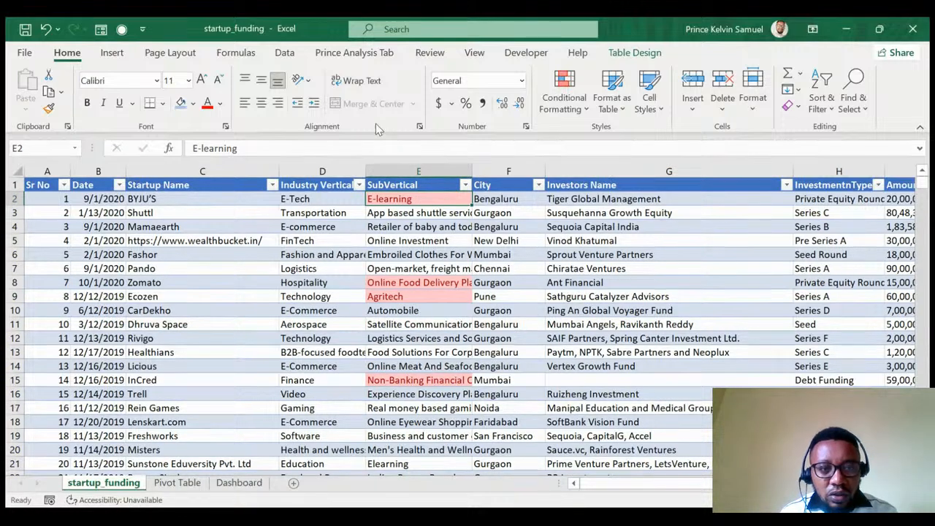
pyautogui.click(47, 29)
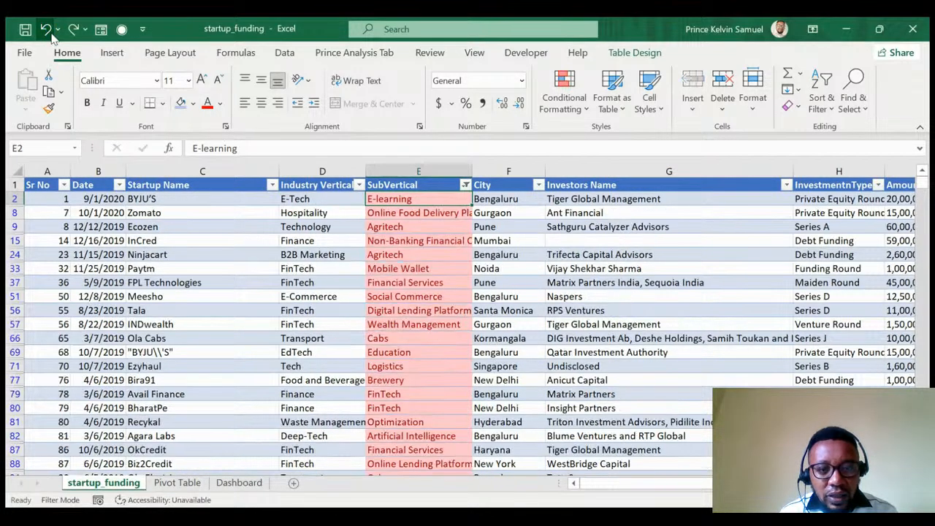
pyautogui.click(47, 29)
pyautogui.click(47, 29)
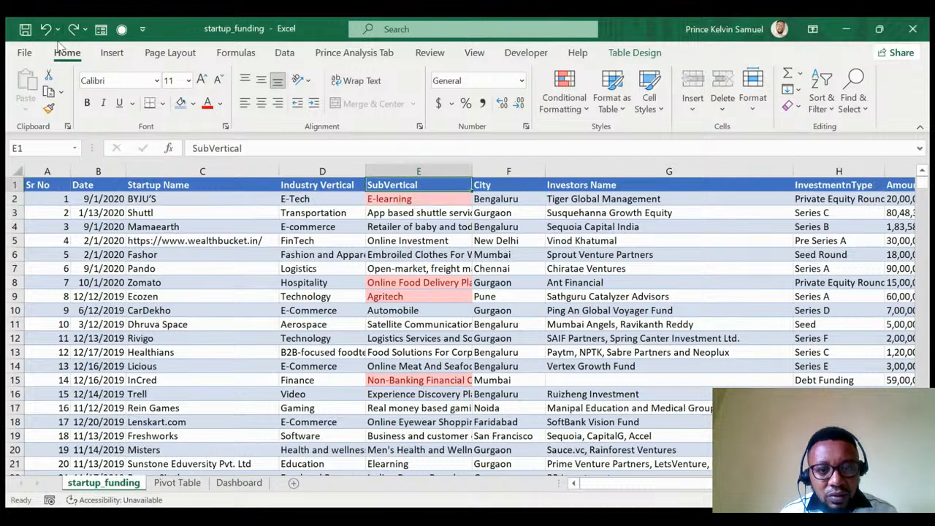
pyautogui.click(46, 30)
pyautogui.click(428, 268)
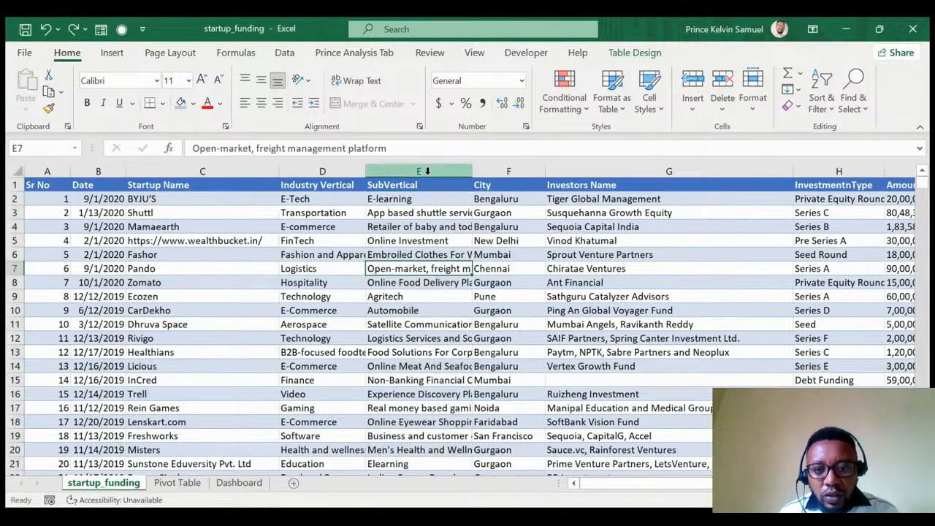
pyautogui.click(428, 188)
# Select the City column and re-enable the startup_funding table's column filters with Ctrl+Shift+L.
pyautogui.click(504, 188)
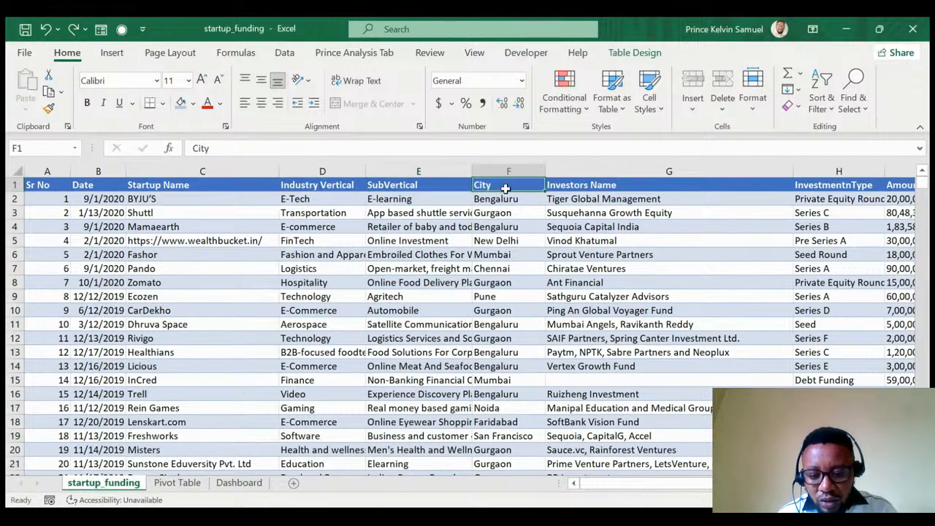
pyautogui.hotkey('ctrl', 'space')
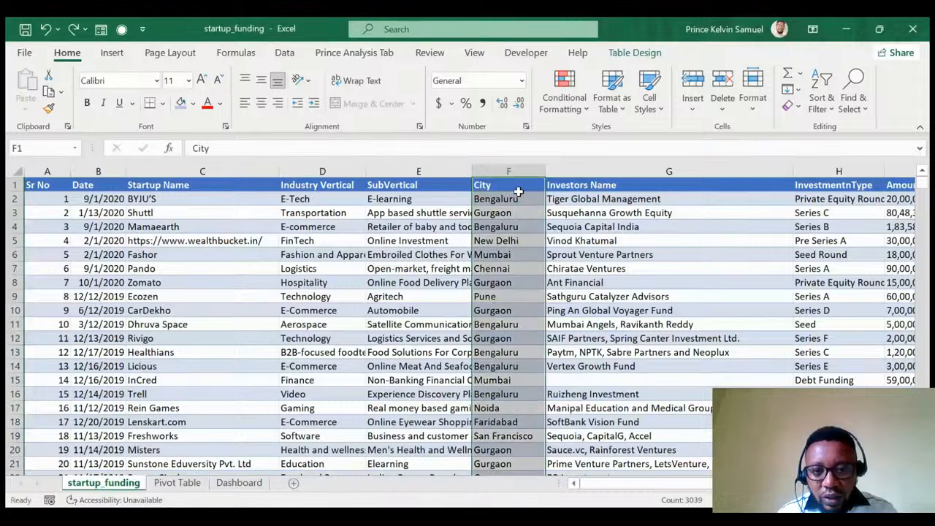
pyautogui.click(517, 186)
pyautogui.hotkey('ctrl', 'shift', 'l')
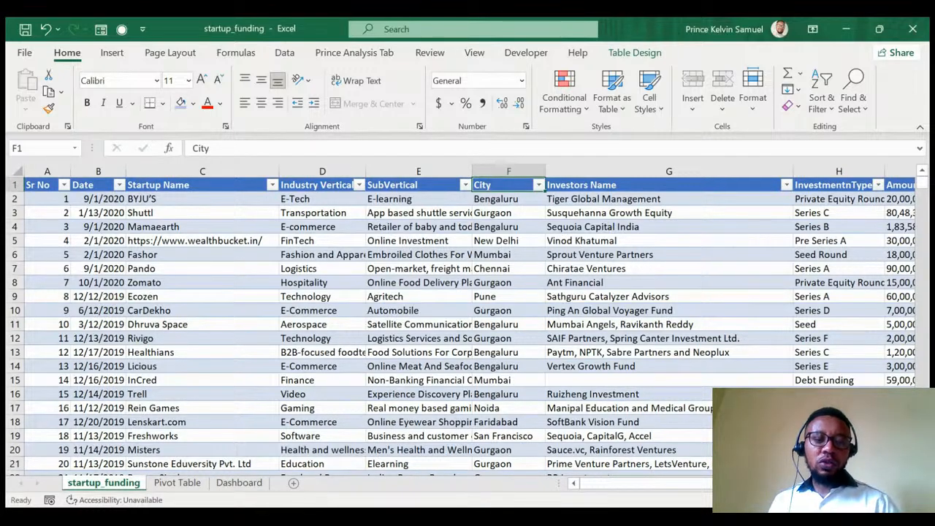
pyautogui.hotkey('alt', 'Tab')
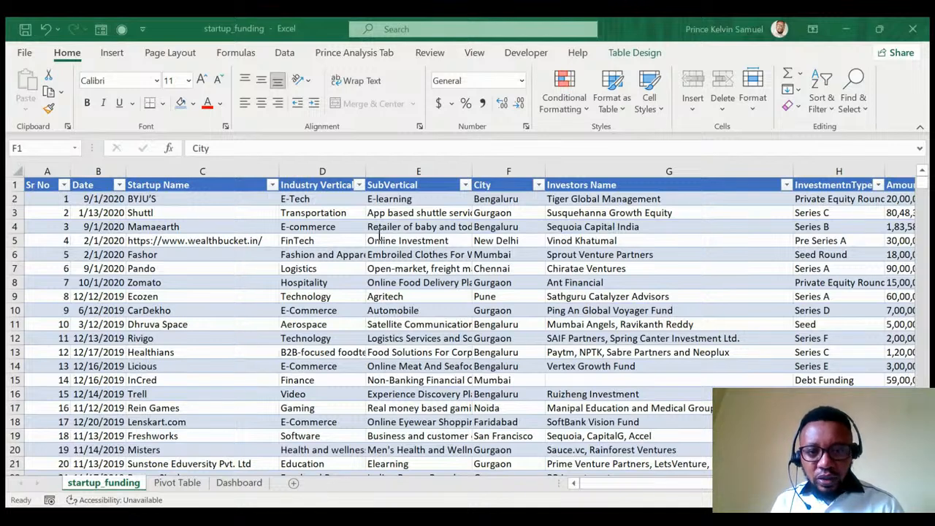
pyautogui.click(656, 295)
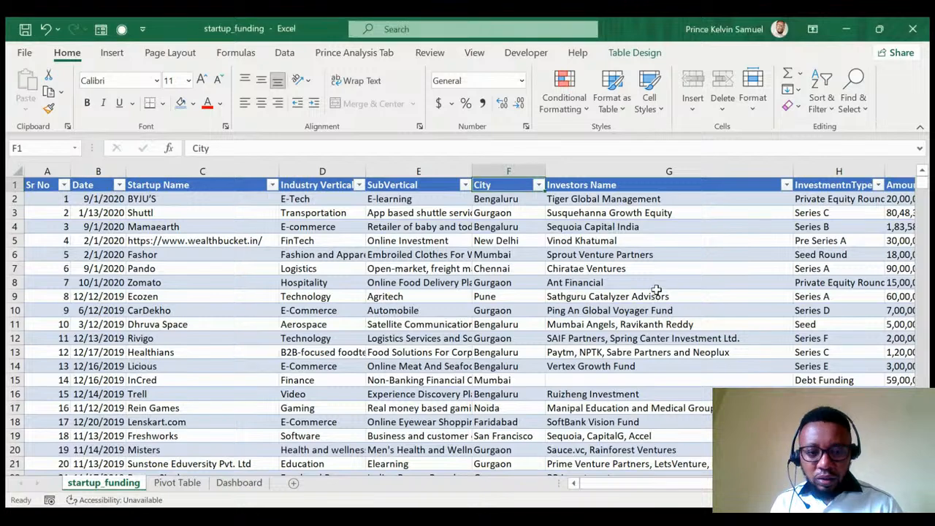
# From the Sr No header, select the whole startup_funding table A1:J3045.
pyautogui.click(170, 483)
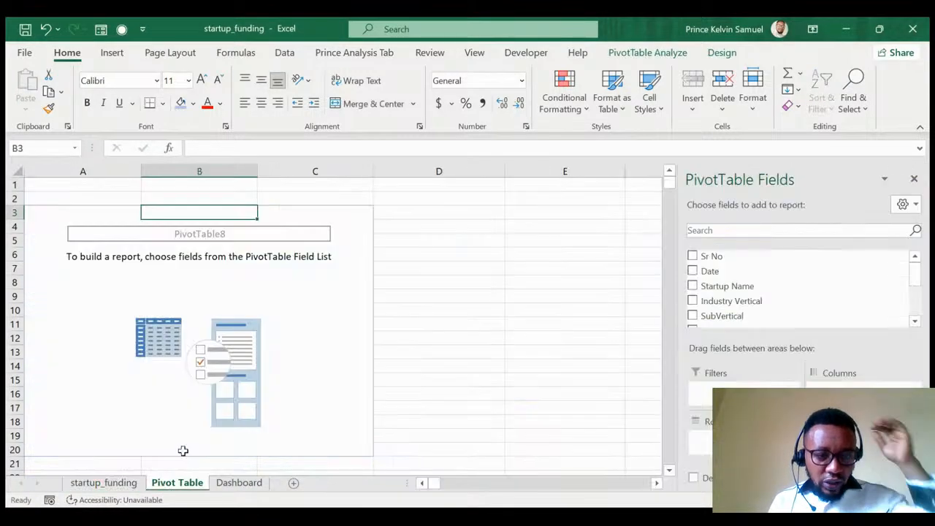
pyautogui.click(125, 269)
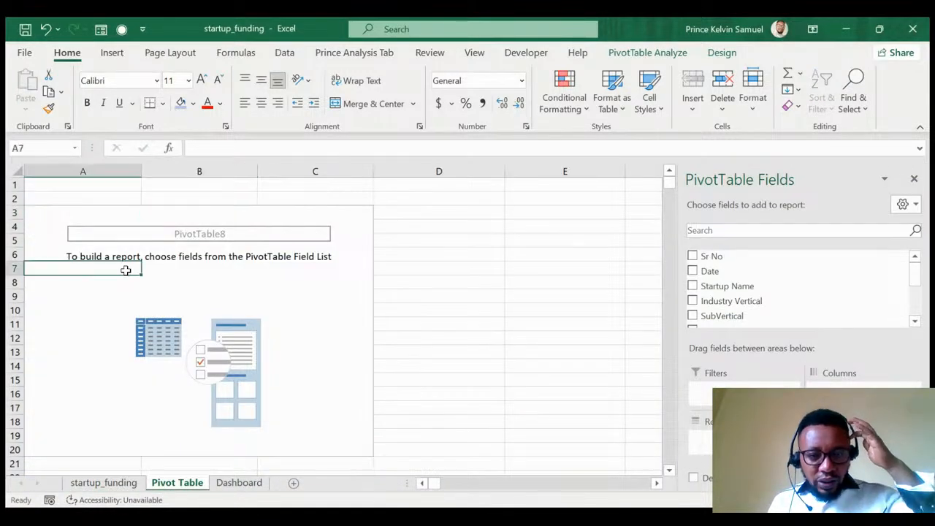
pyautogui.click(111, 483)
pyautogui.click(40, 183)
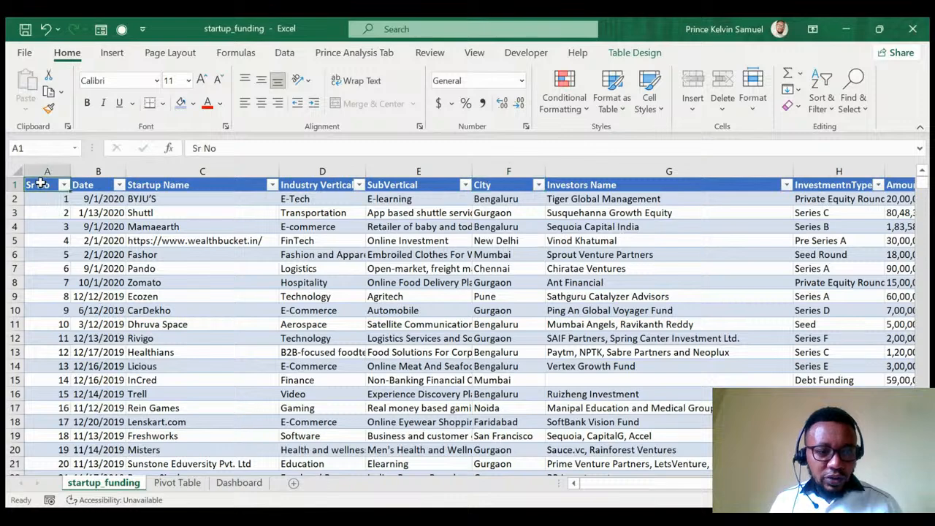
pyautogui.hotkey('ctrl', 'shift', 'Right')
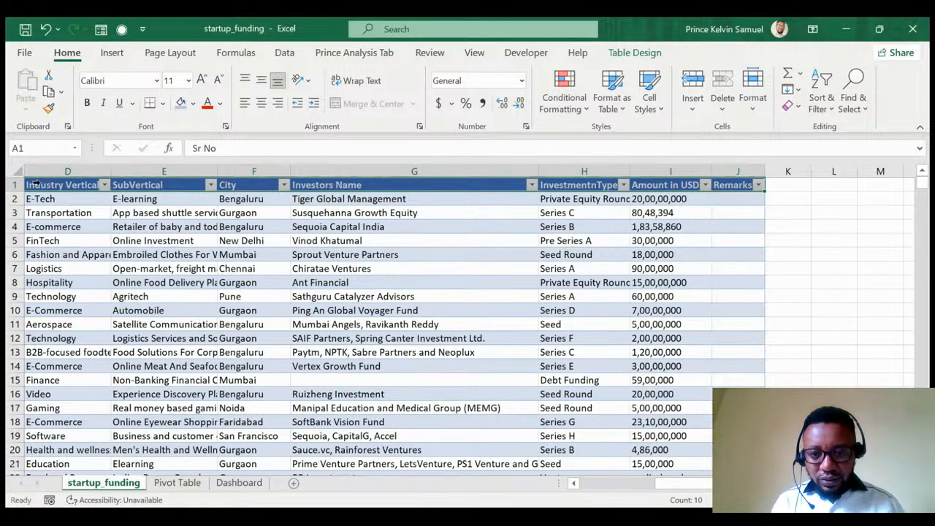
pyautogui.hotkey('ctrl', 'Down')
pyautogui.hotkey('ctrl', 'Up')
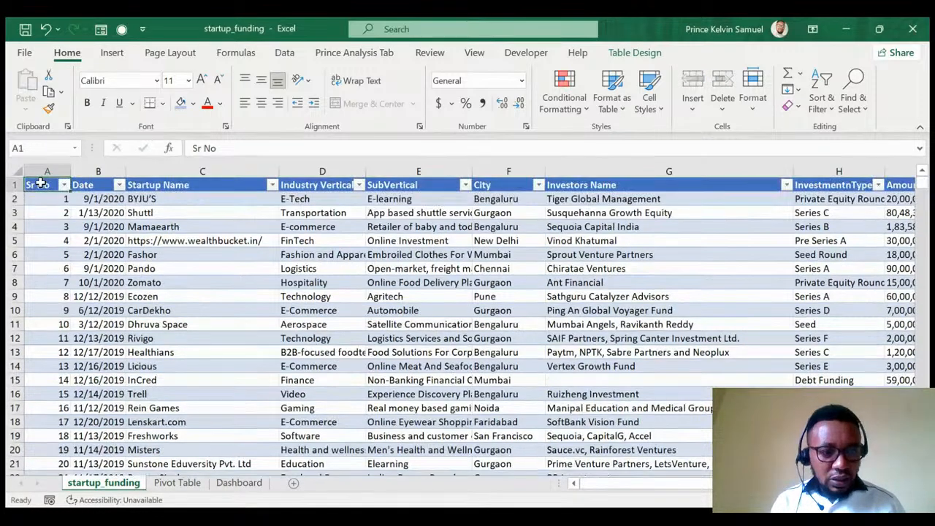
pyautogui.hotkey('ctrl', 'shift', 'Right')
pyautogui.hotkey('ctrl', 'shift', 'Down')
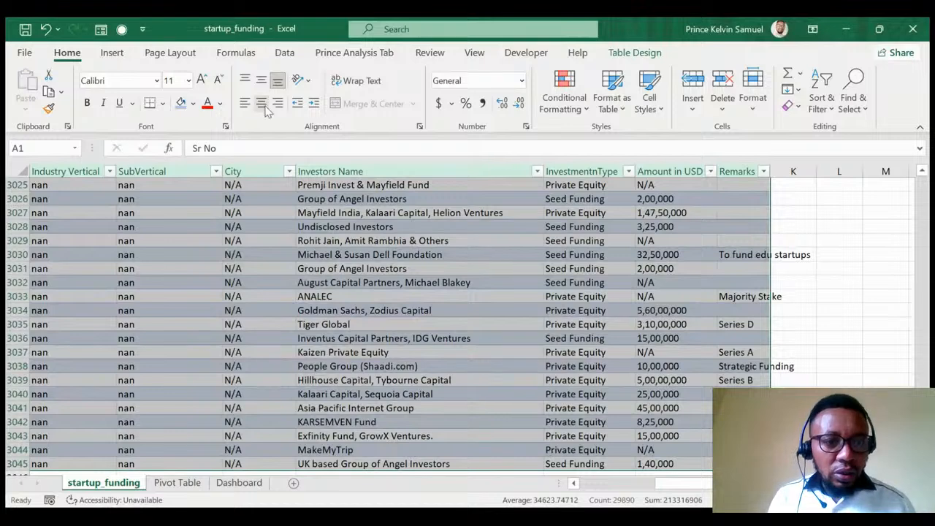
# Create a new PivotTable from the selected data at cell A2 of the Pivot Table sheet.
pyautogui.click(114, 53)
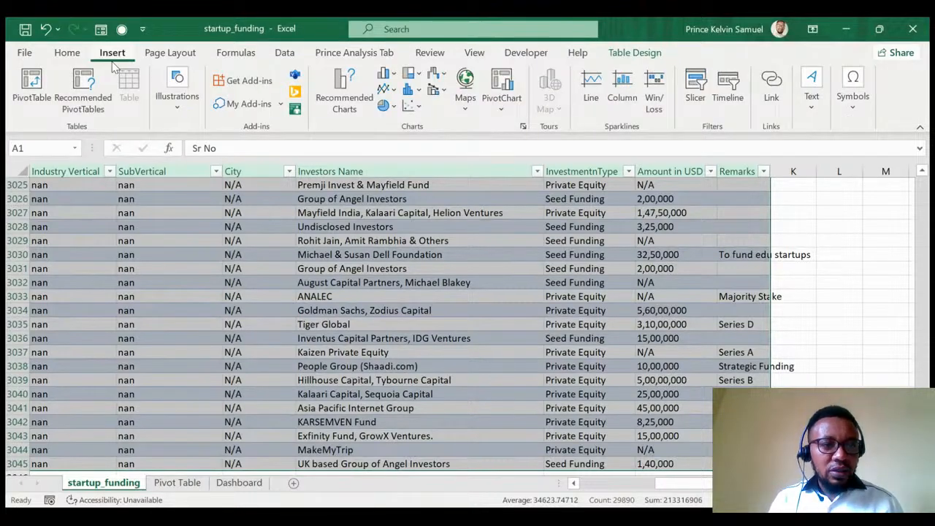
pyautogui.click(32, 87)
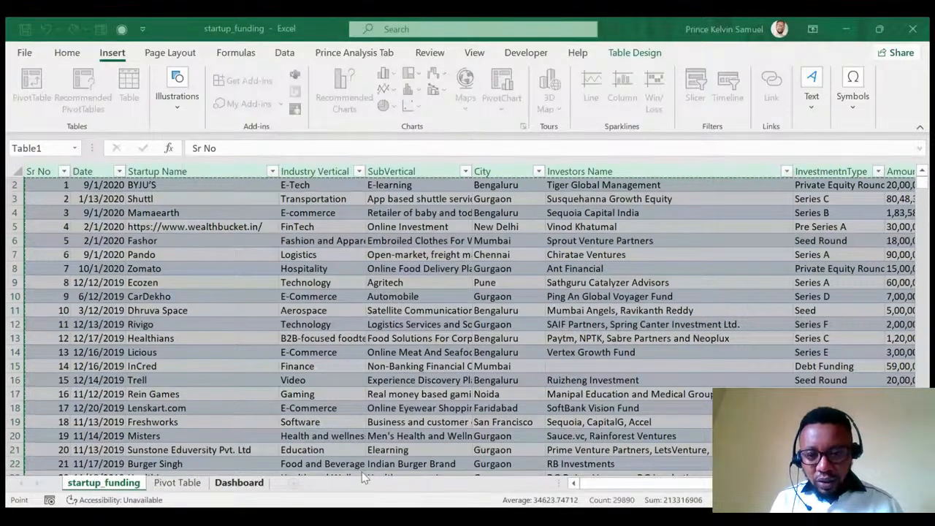
pyautogui.click(589, 294)
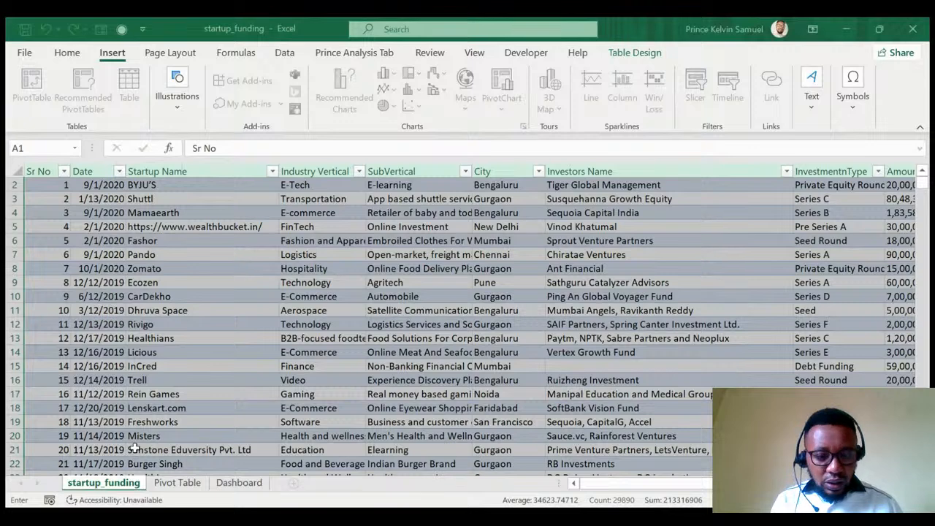
pyautogui.click(179, 483)
pyautogui.click(43, 199)
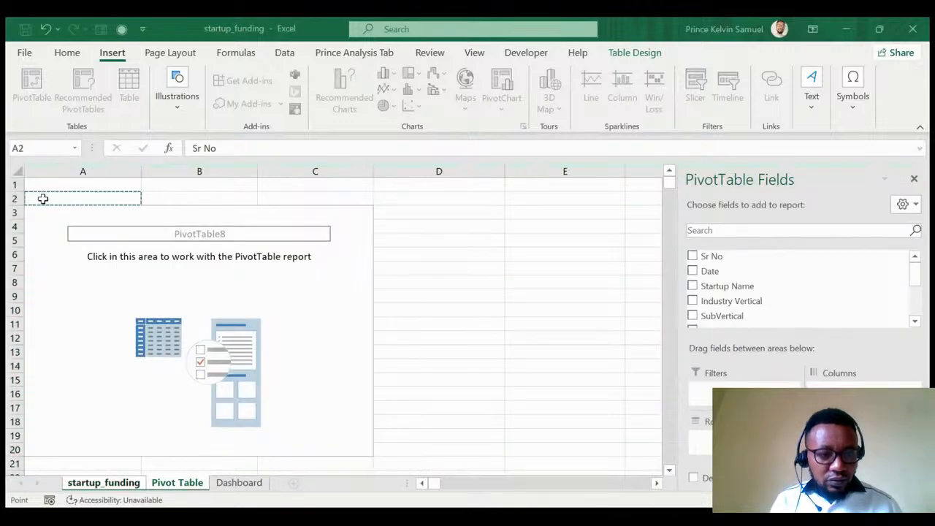
pyautogui.click(734, 371)
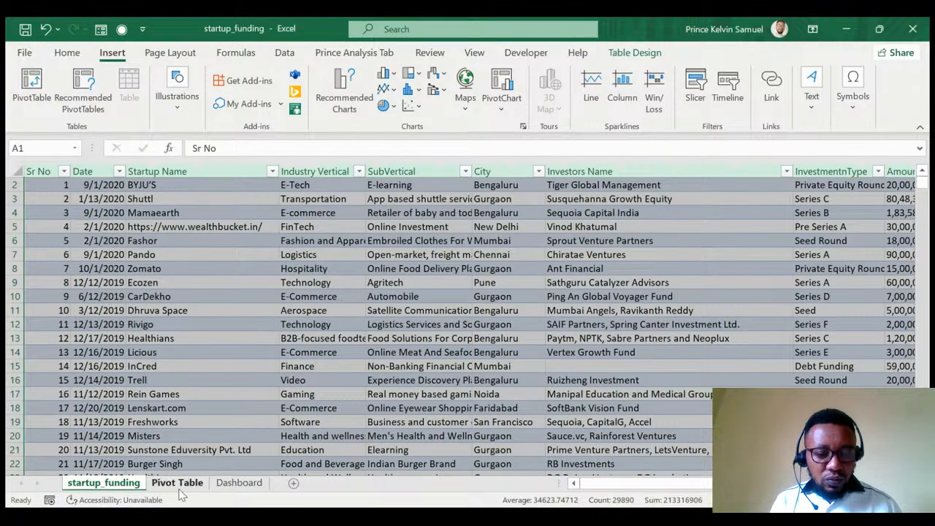
pyautogui.click(179, 484)
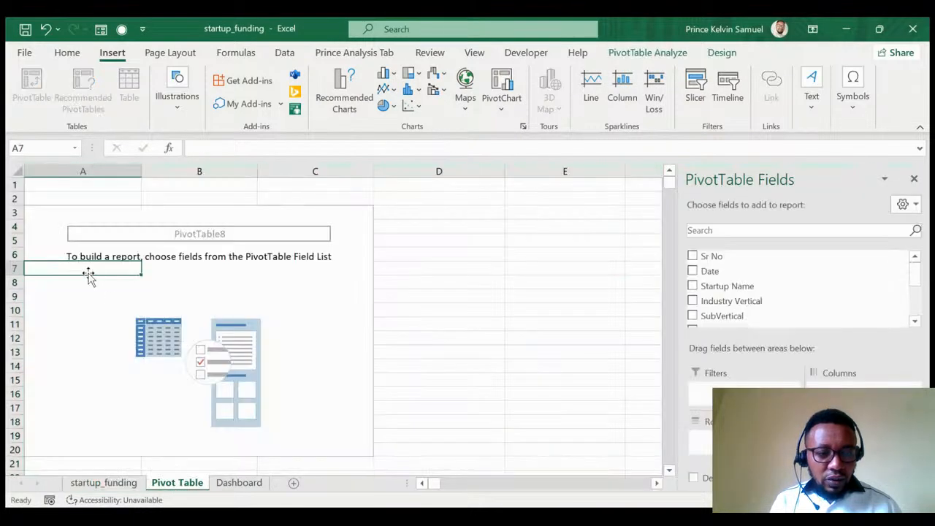
pyautogui.click(58, 223)
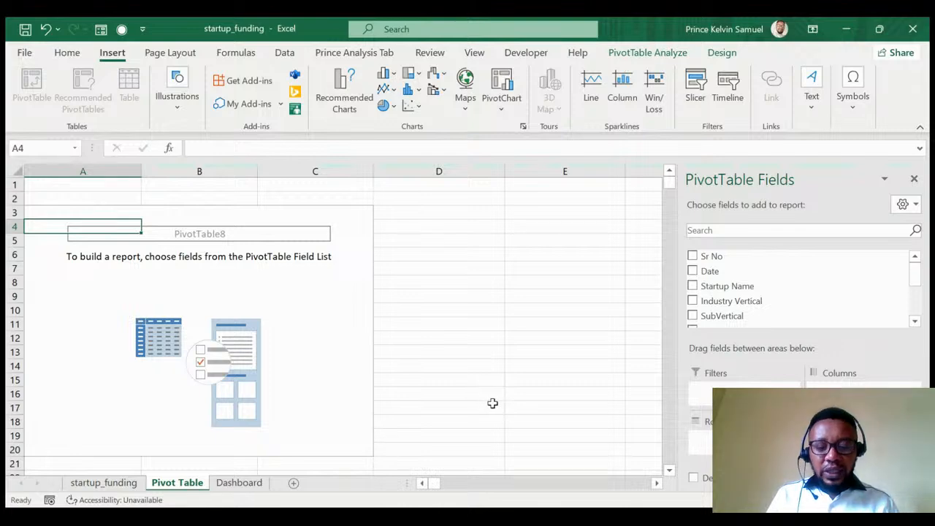
# Add Amount in USD to Values and change it from Count to Sum, totalling 78898008.
pyautogui.hotkey('alt', 'Tab')
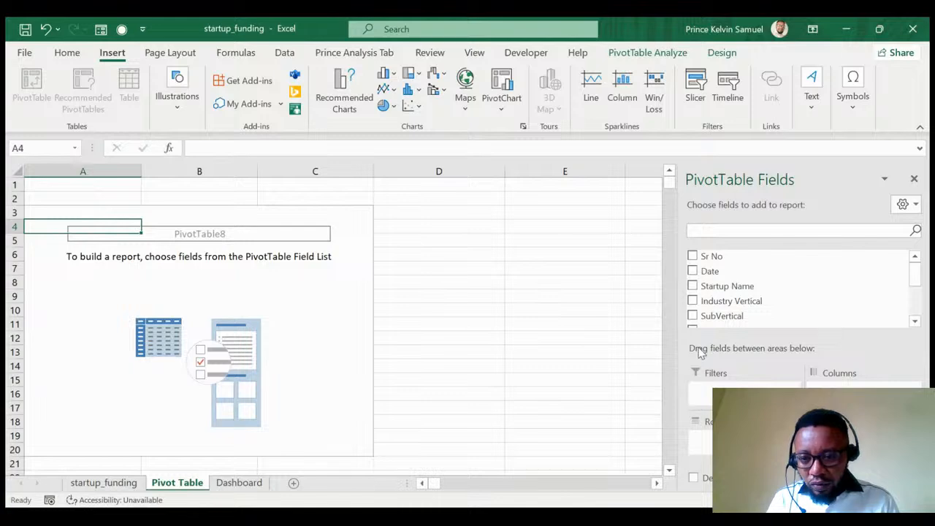
pyautogui.scroll(-2, 744, 272)
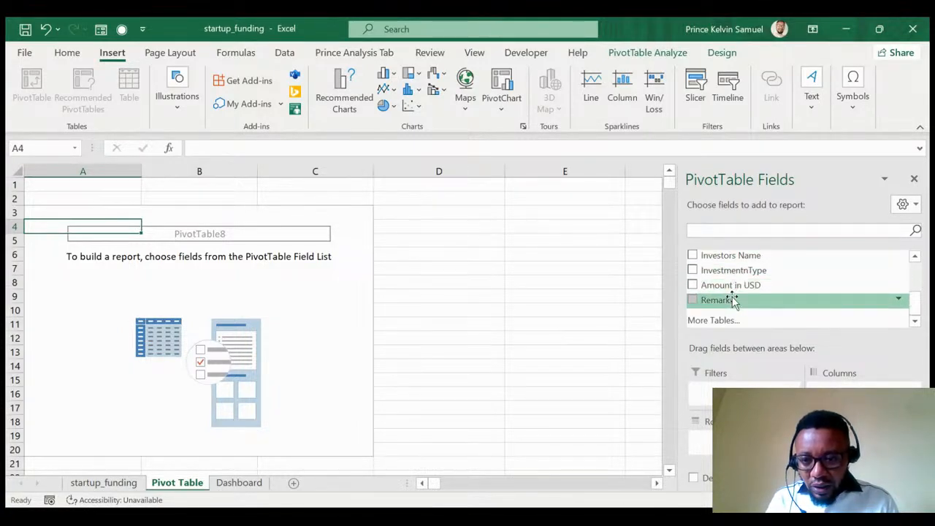
pyautogui.moveTo(731, 286); pyautogui.dragTo(840, 442)
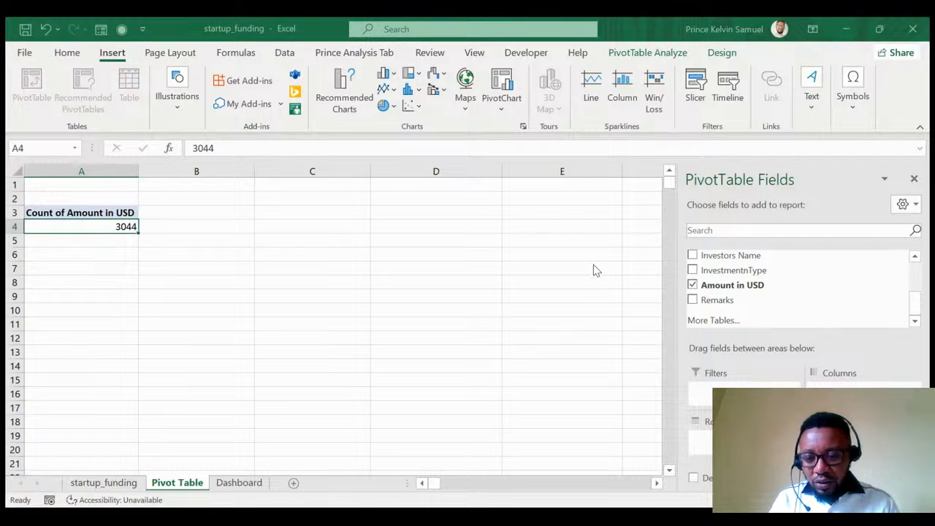
pyautogui.click(713, 356)
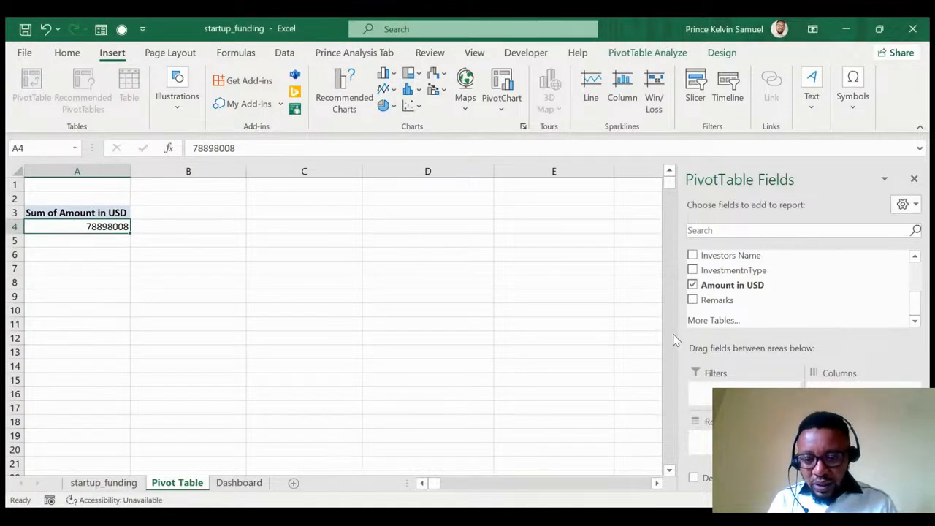
pyautogui.hotkey('alt', 'Tab')
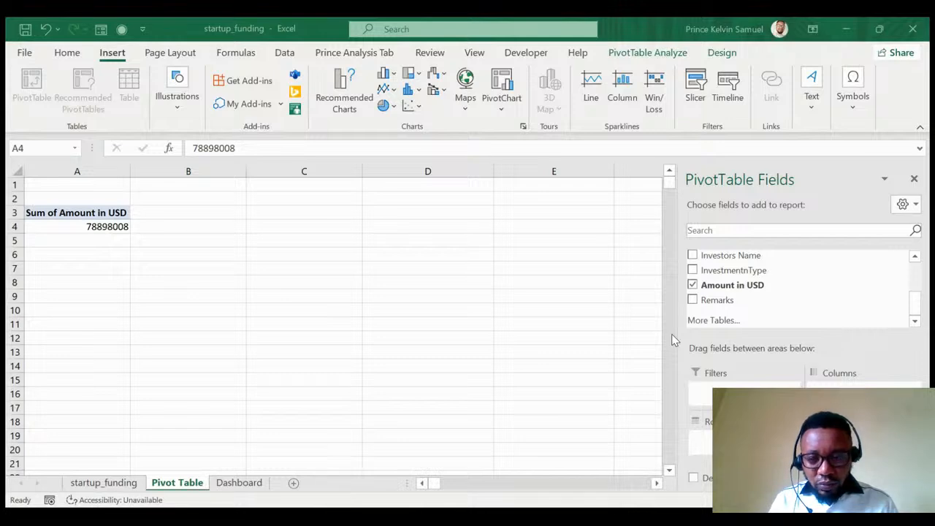
pyautogui.hotkey('alt', 'Tab')
pyautogui.scroll(3, 822, 293)
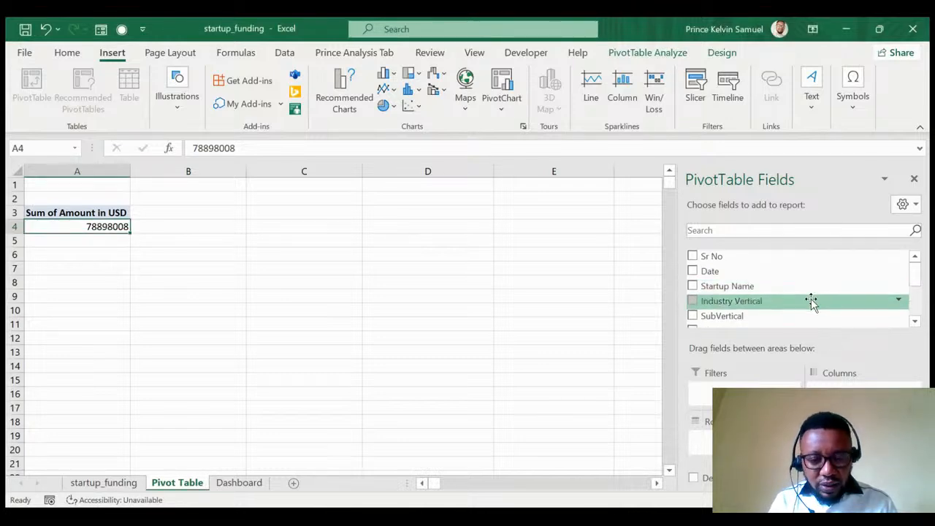
# Put City in the pivot Rows and Date in Columns, giving year columns 2015–2020.
pyautogui.hotkey('alt', 'Tab')
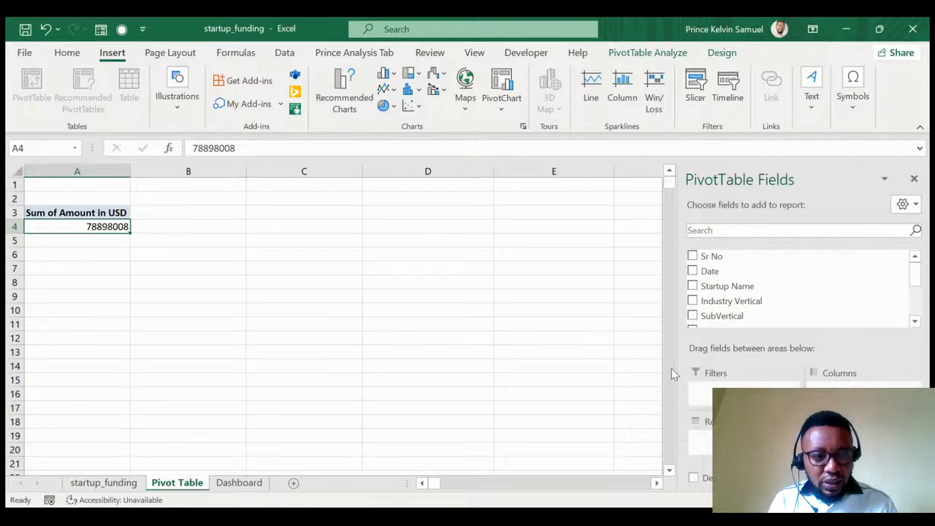
pyautogui.scroll(-2, 790, 311)
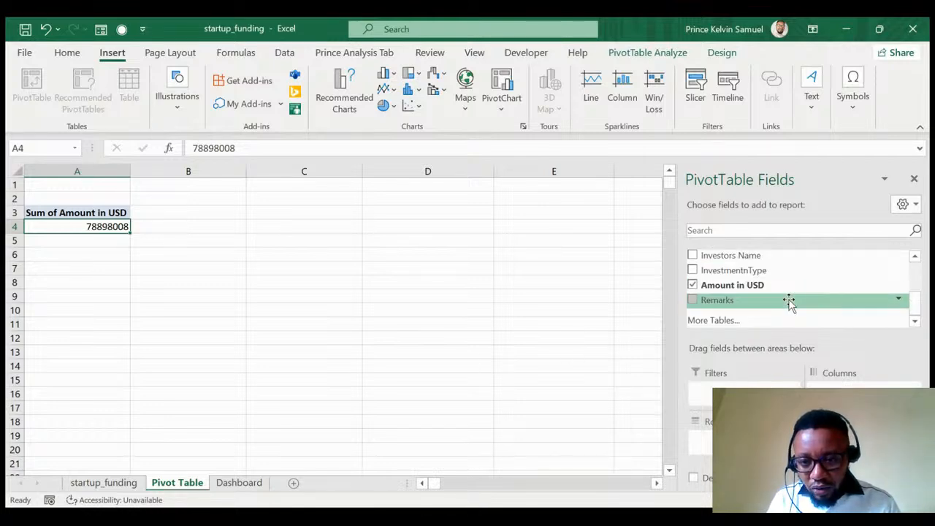
pyautogui.scroll(2, 789, 303)
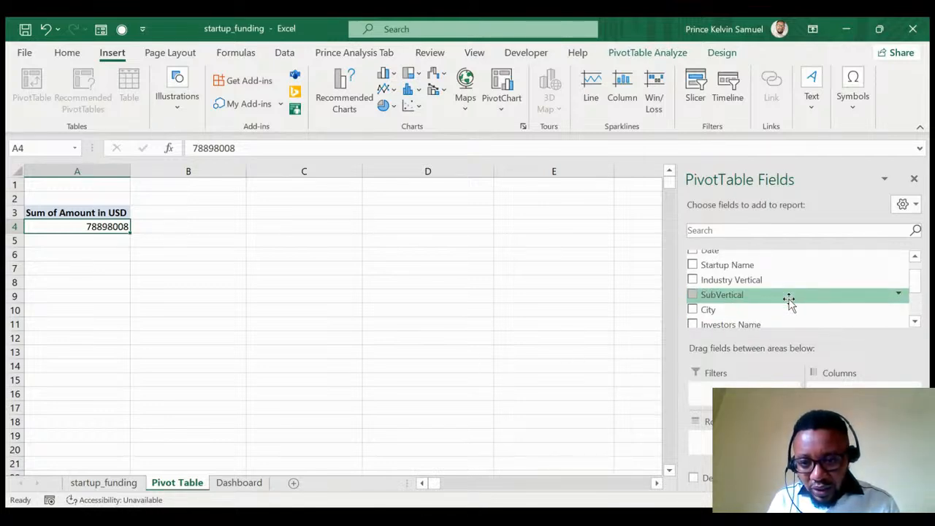
pyautogui.scroll(-1, 789, 301)
pyautogui.scroll(1, 789, 301)
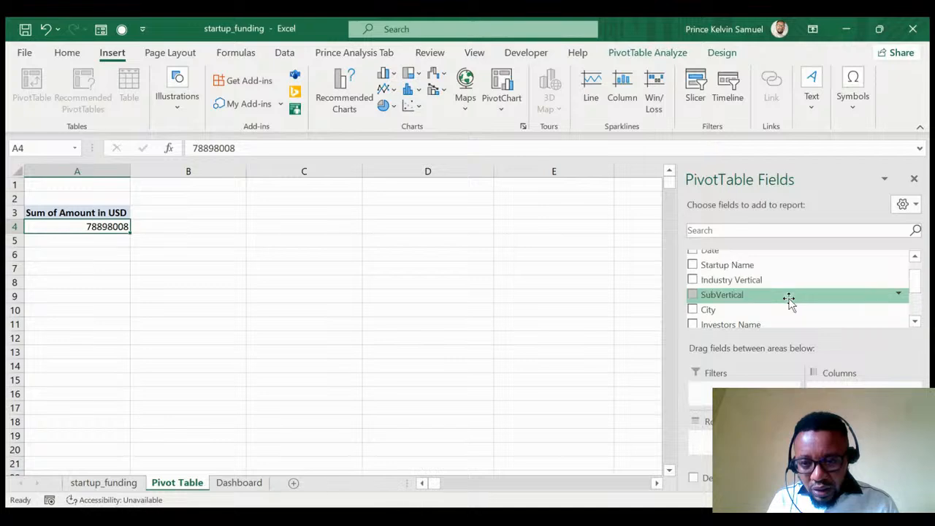
pyautogui.moveTo(707, 312); pyautogui.dragTo(735, 439)
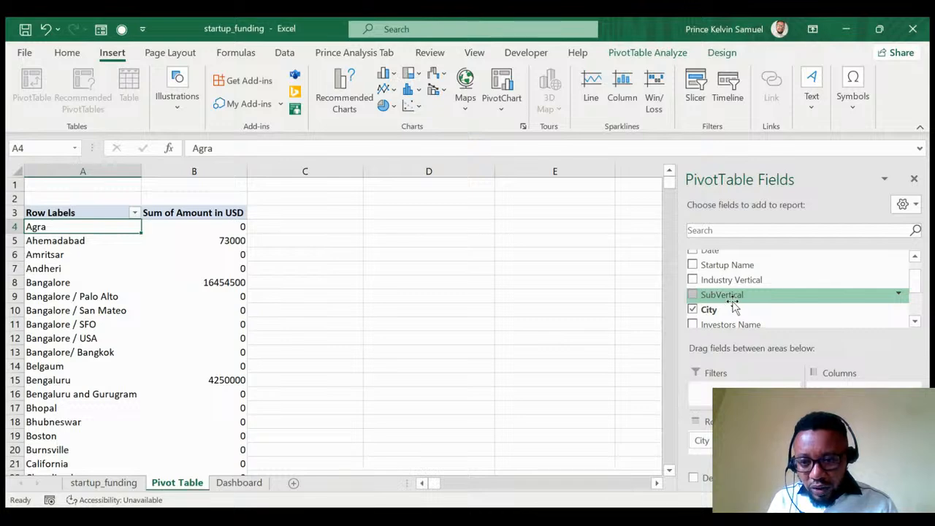
pyautogui.scroll(1, 719, 292)
pyautogui.moveTo(719, 287); pyautogui.dragTo(843, 387)
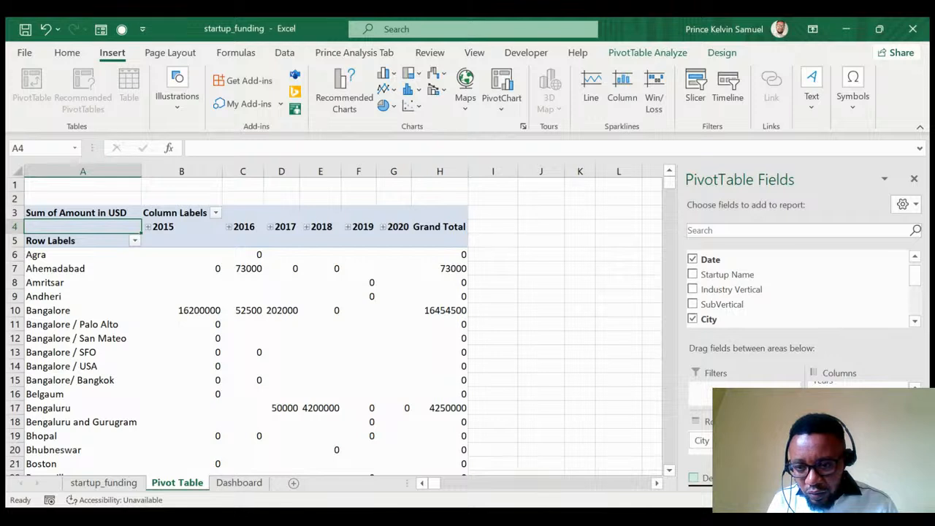
# Remove Date from Columns, keeping Years, and scroll through city totals like Noida's 20050000.
pyautogui.moveTo(863, 378); pyautogui.dragTo(663, 413)
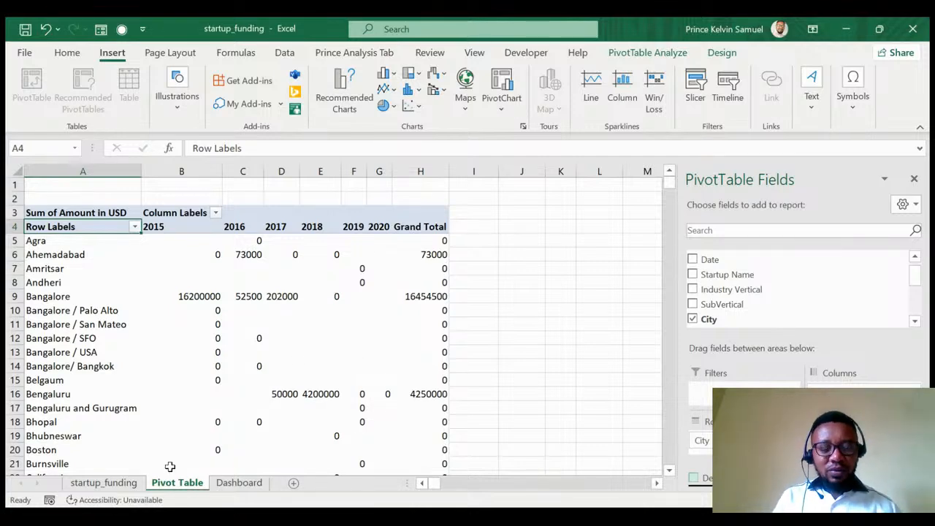
pyautogui.scroll(-6, 164, 335)
pyautogui.scroll(-20, 166, 336)
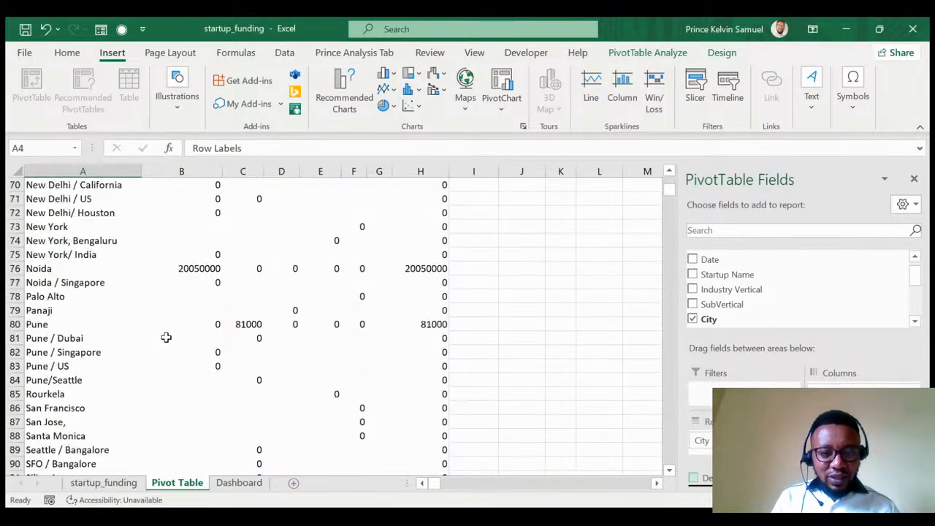
pyautogui.scroll(20, 167, 339)
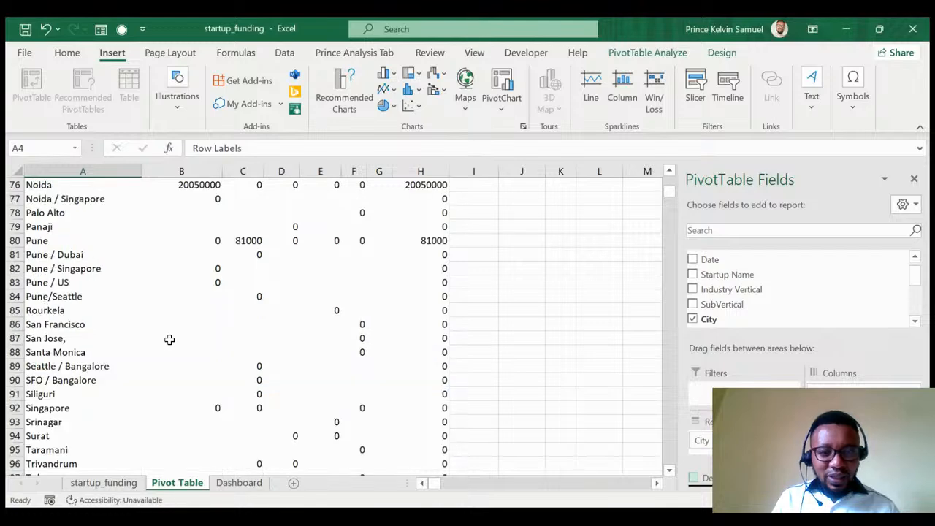
pyautogui.scroll(9, 170, 336)
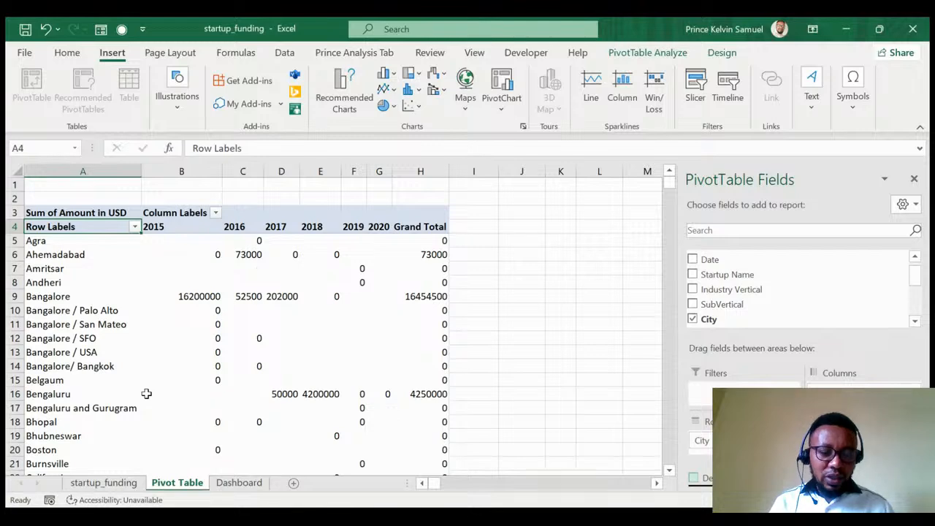
# Delete the existing city-funding PivotChart from the Dashboard sheet.
pyautogui.click(241, 483)
pyautogui.click(284, 253)
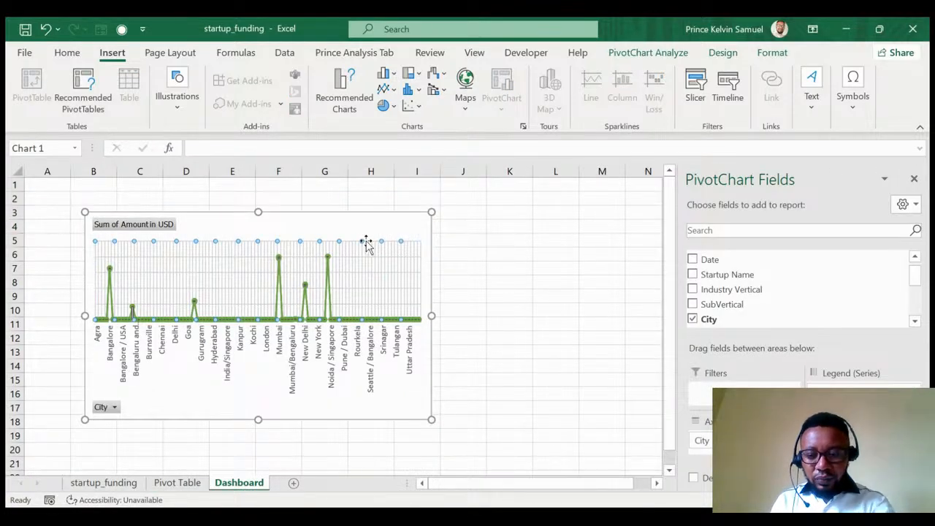
pyautogui.press('Delete')
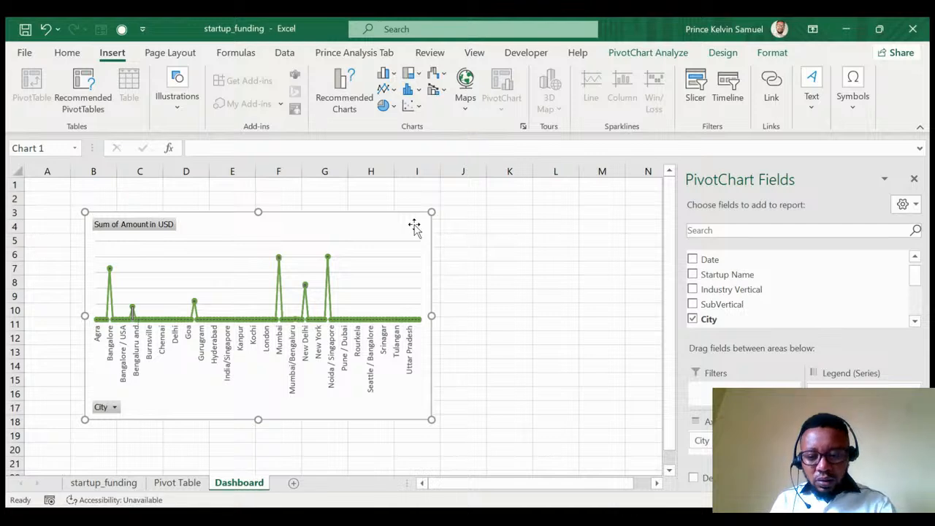
pyautogui.press('Delete')
pyautogui.click(329, 375)
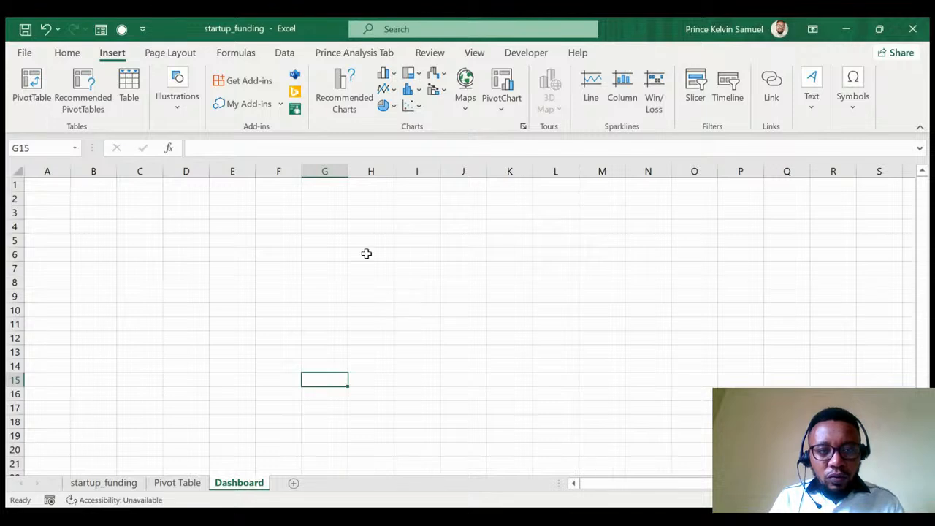
# Turn off gridline view on the Dashboard sheet.
pyautogui.click(18, 173)
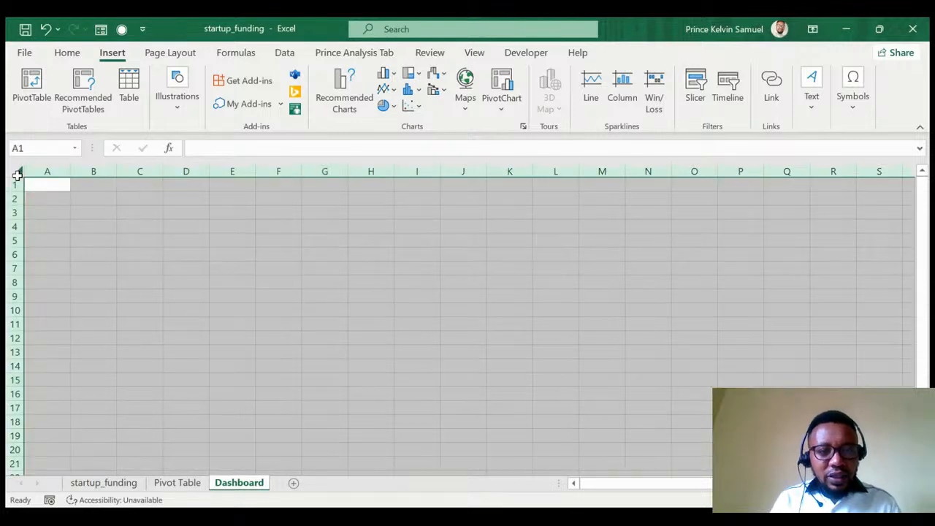
pyautogui.click(167, 57)
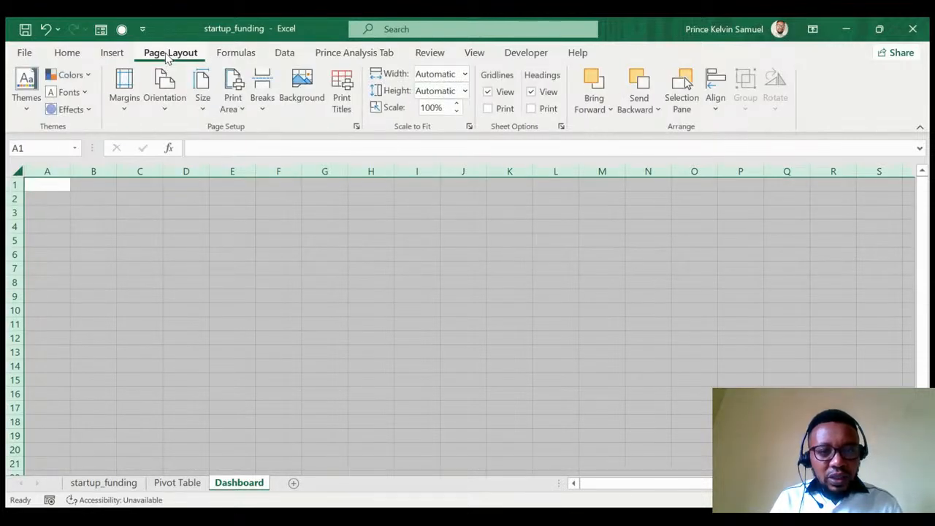
pyautogui.click(489, 93)
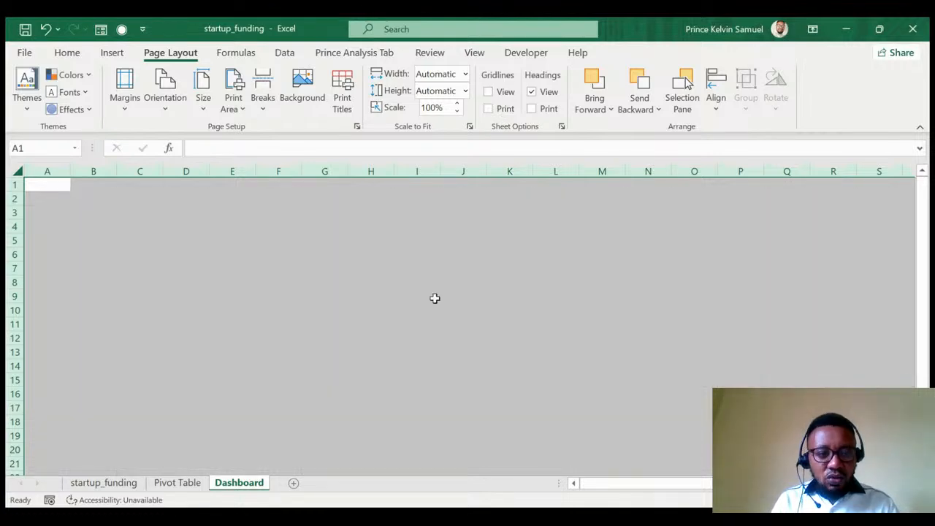
# Fill every cell of the Dashboard sheet with a light cream colour.
pyautogui.click(67, 53)
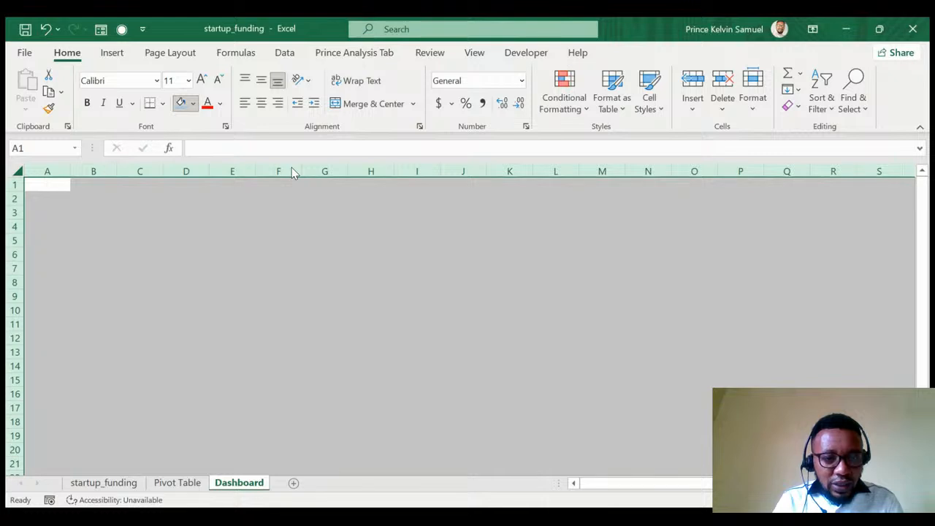
pyautogui.hotkey('ctrl', 'a')
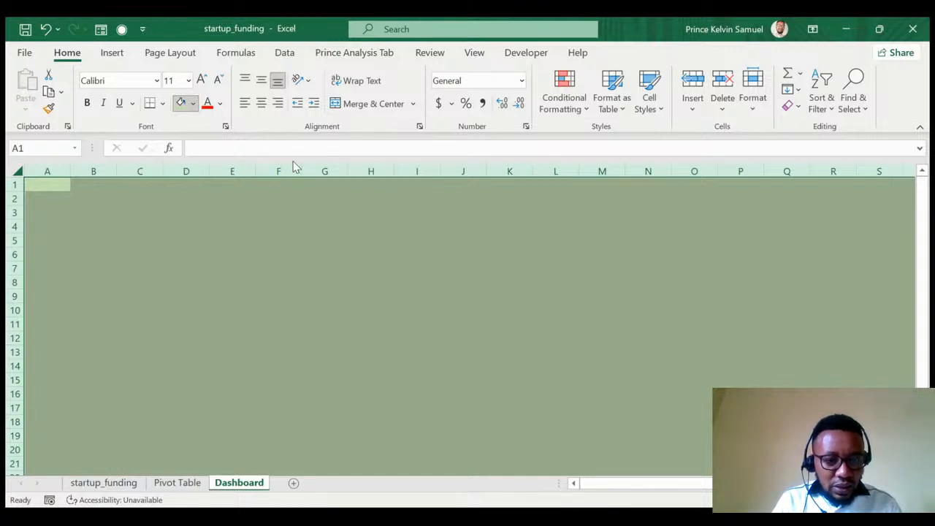
pyautogui.click(290, 323)
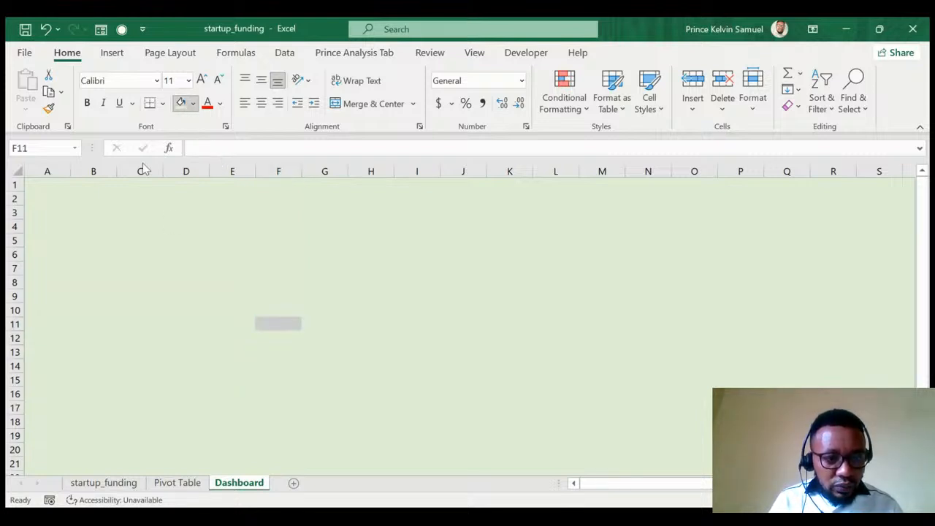
pyautogui.click(19, 171)
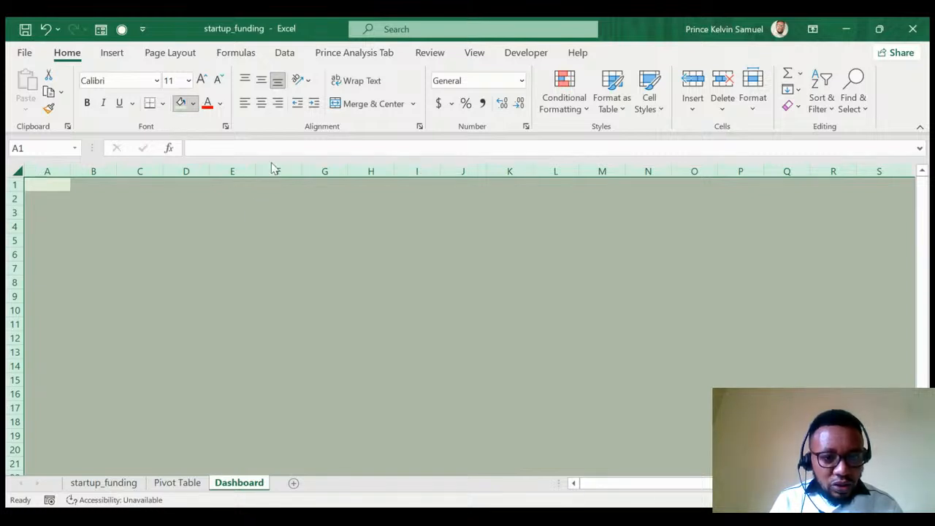
pyautogui.click(271, 268)
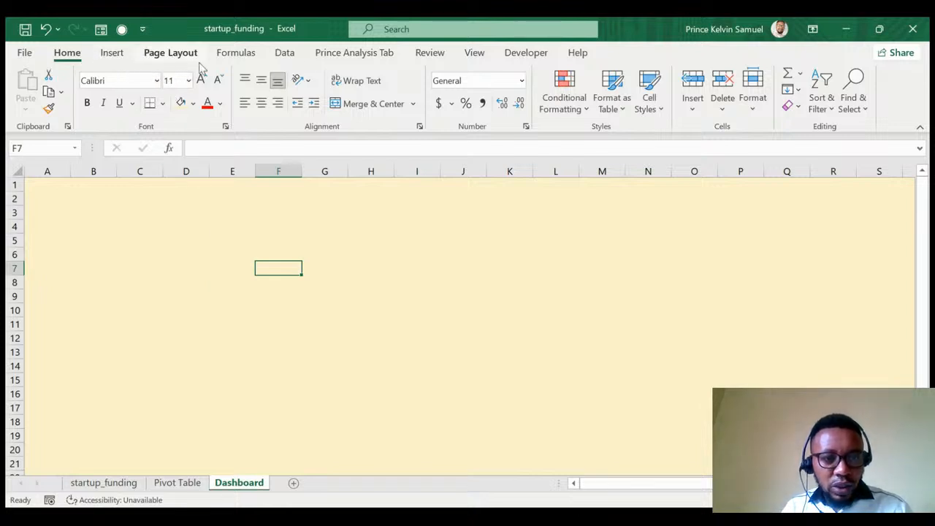
# Insert a WordArt title reading 'Start_Up Funding Dashboard'.
pyautogui.click(114, 57)
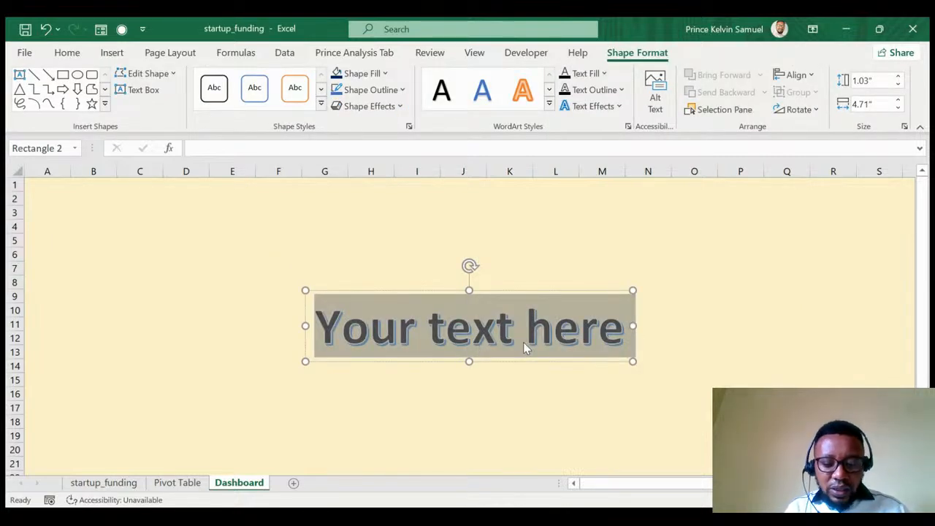
pyautogui.write('Start')
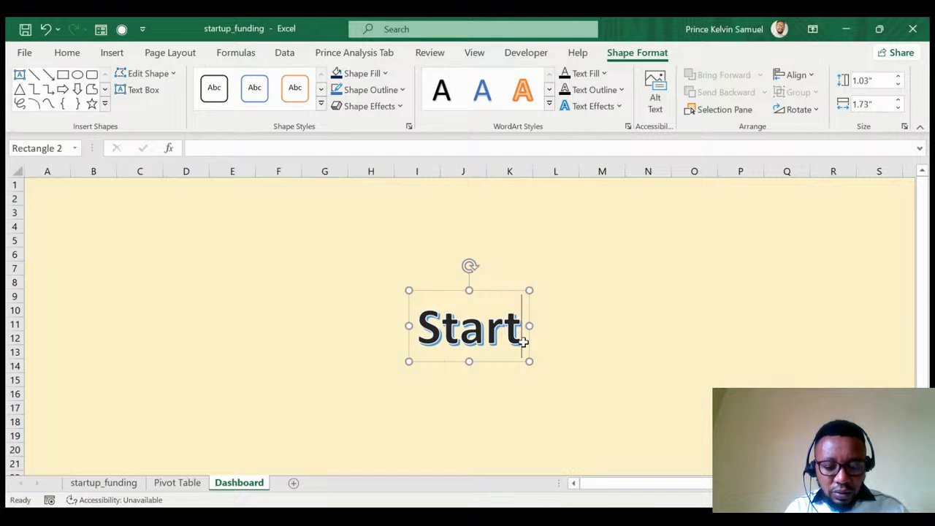
pyautogui.write('_')
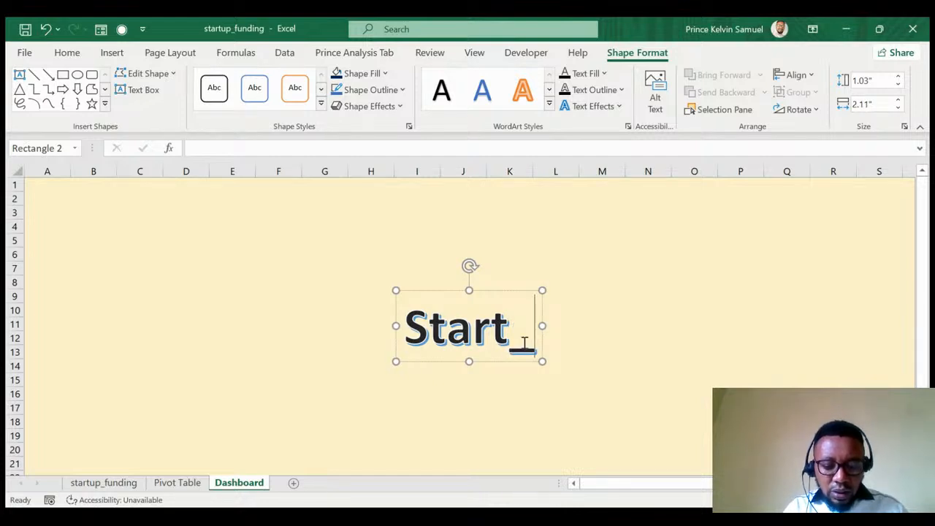
pyautogui.write('u')
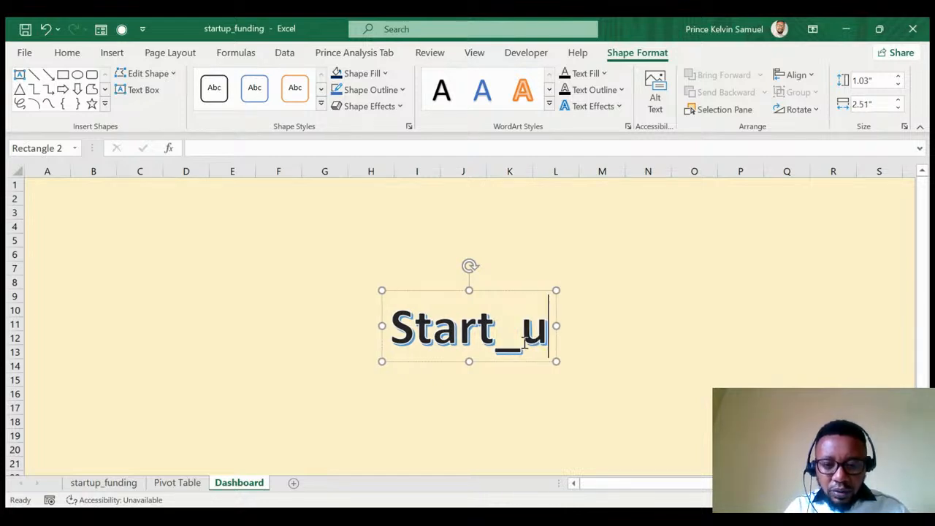
pyautogui.press('BackSpace')
pyautogui.write('Up')
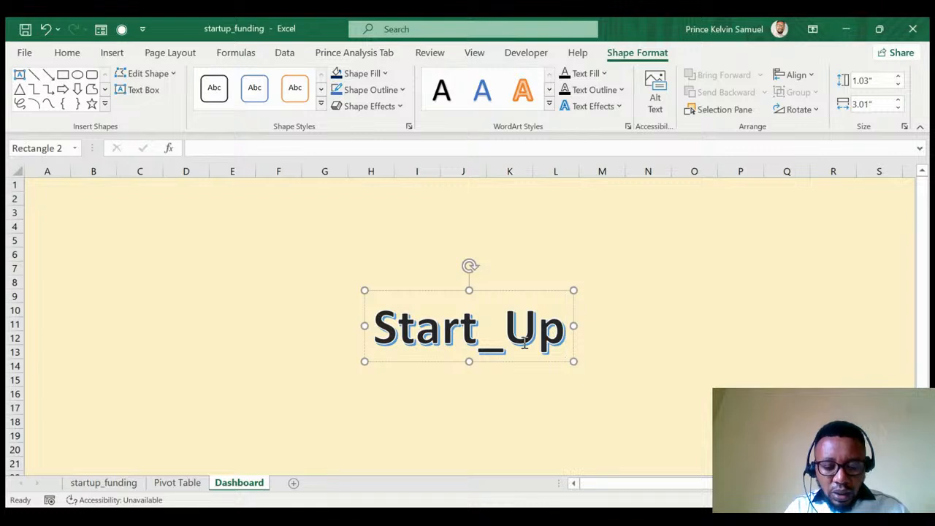
pyautogui.write(' Fundin')
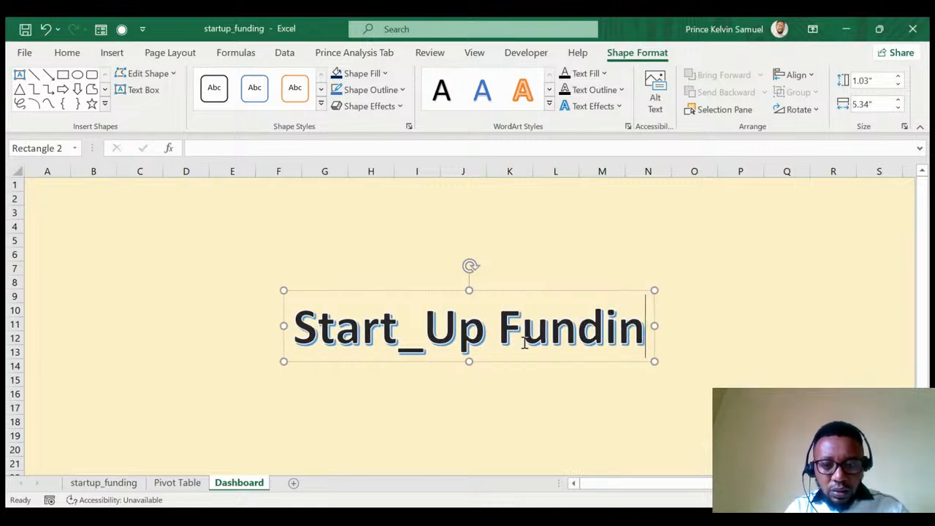
pyautogui.write('g Dashb')
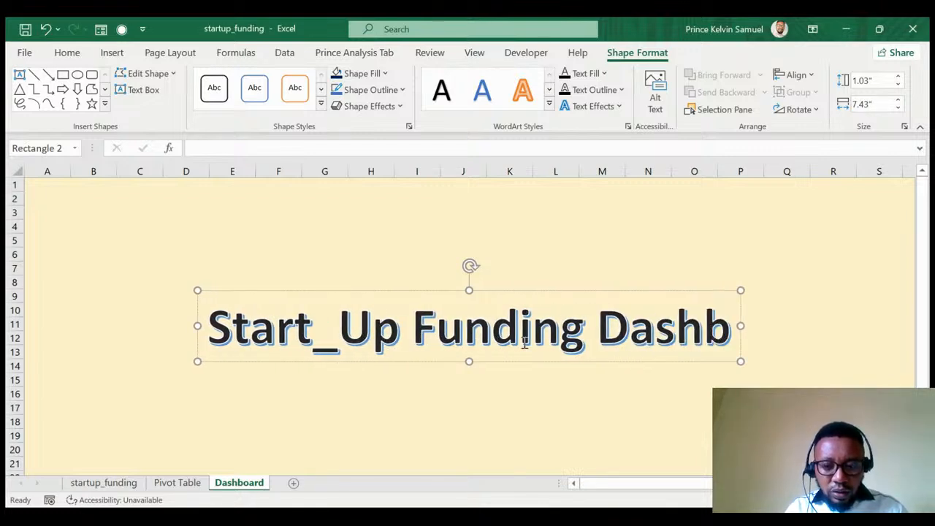
pyautogui.write('oard')
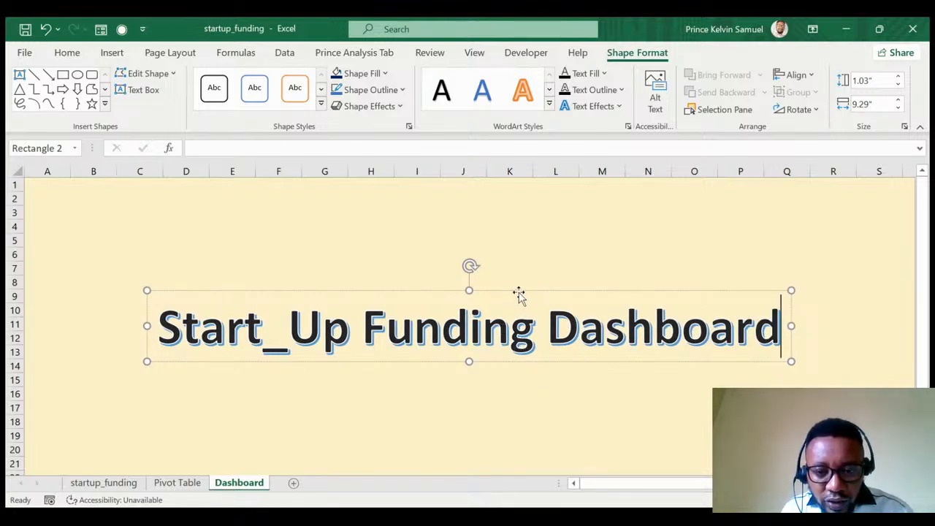
# Position the WordArt title across rows 1–6 of the Dashboard and deselect it.
pyautogui.moveTo(518, 294); pyautogui.dragTo(480, 171)
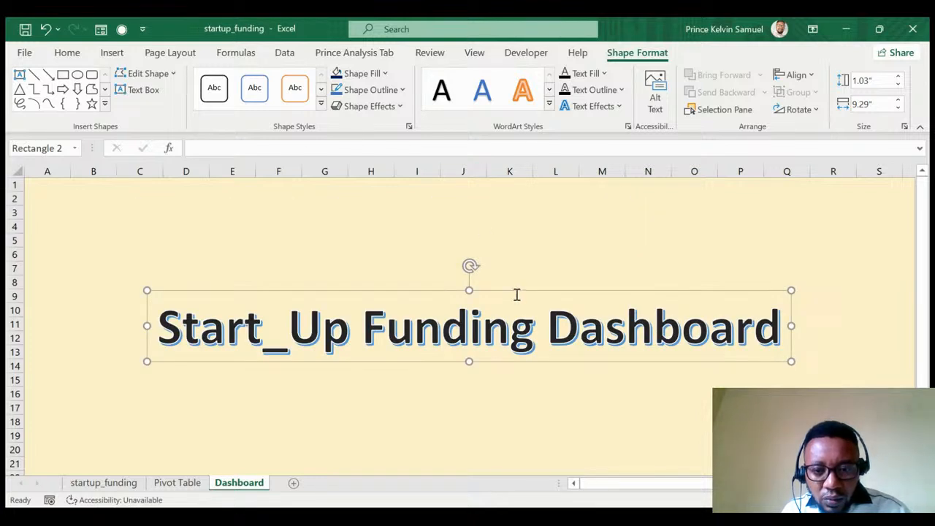
pyautogui.moveTo(516, 293); pyautogui.dragTo(507, 208)
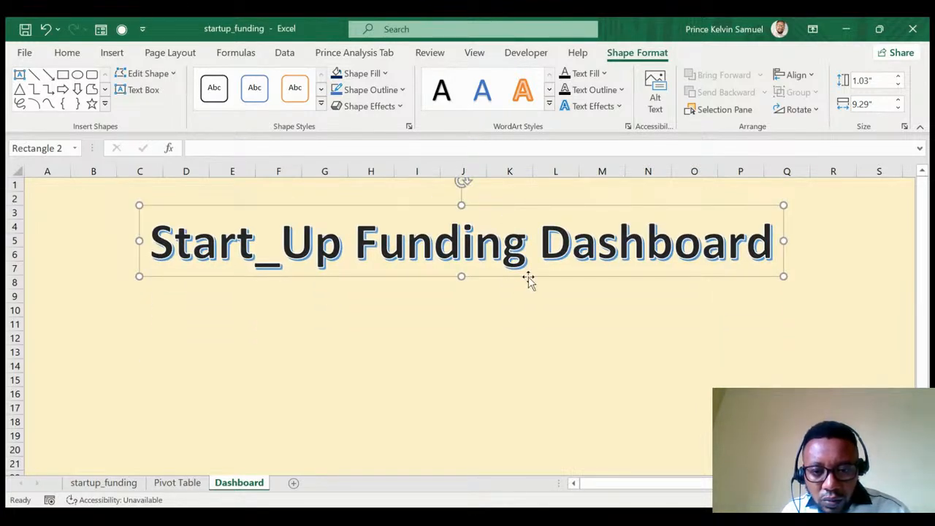
pyautogui.moveTo(536, 273); pyautogui.dragTo(523, 251)
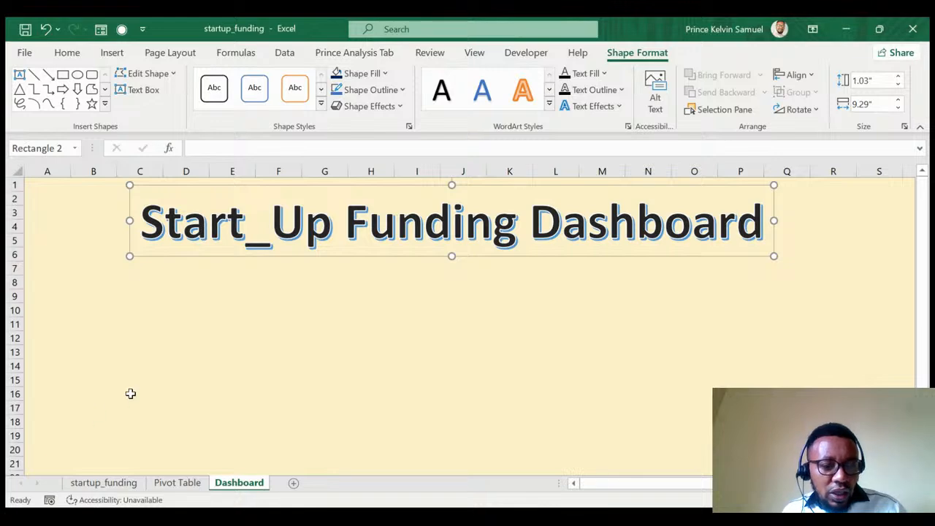
pyautogui.click(175, 483)
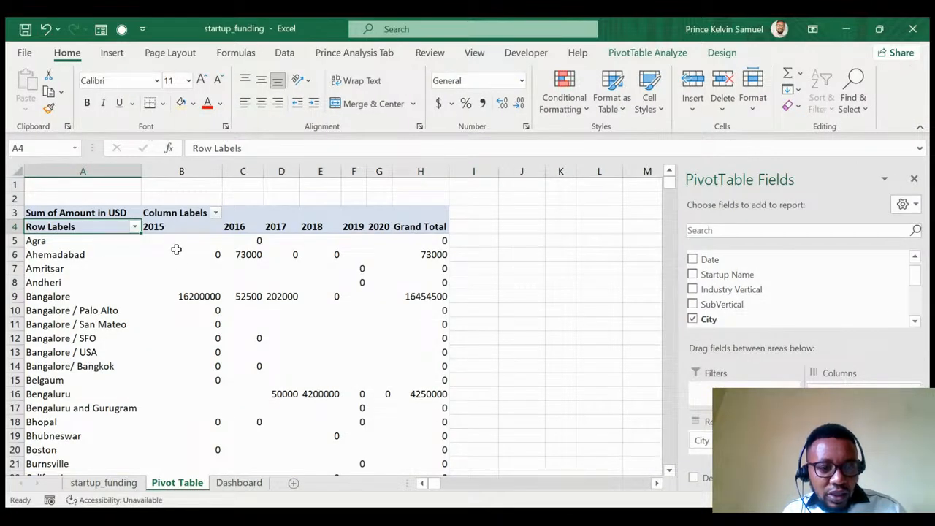
pyautogui.click(237, 483)
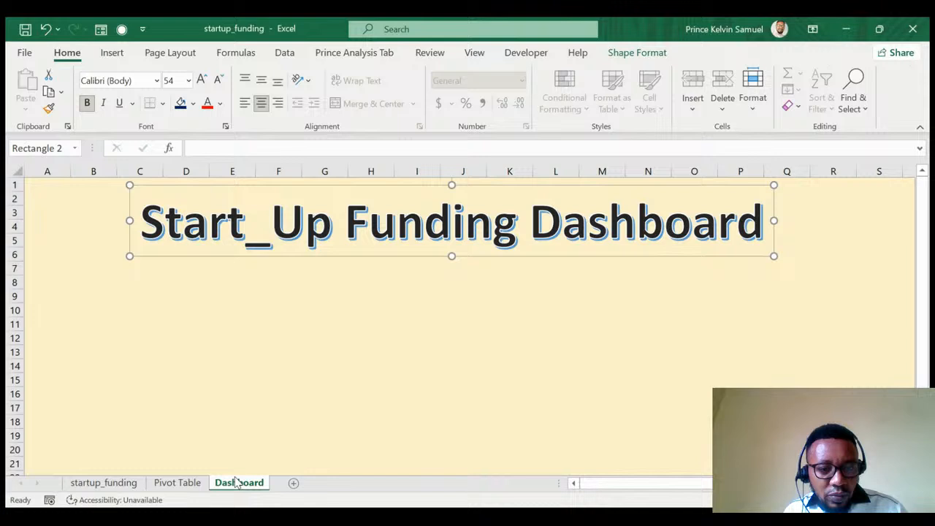
pyautogui.click(155, 295)
pyautogui.click(140, 314)
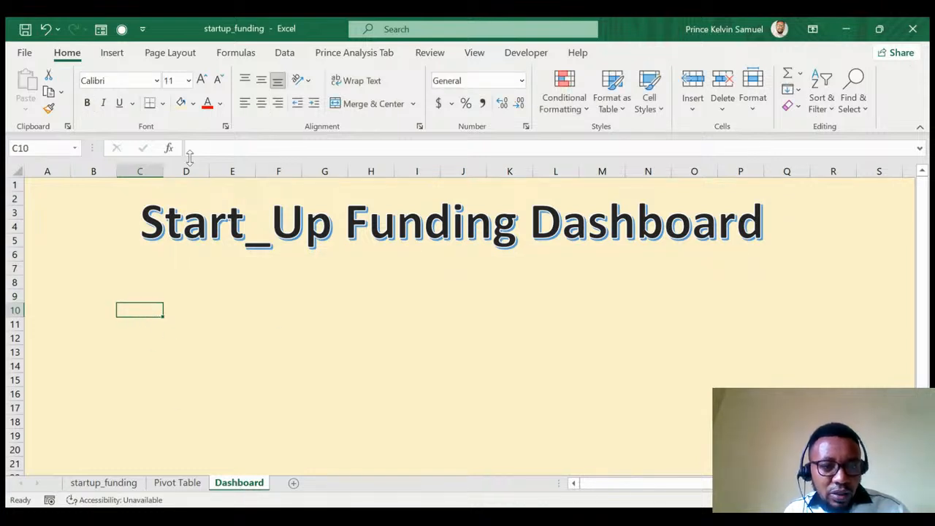
pyautogui.click(111, 53)
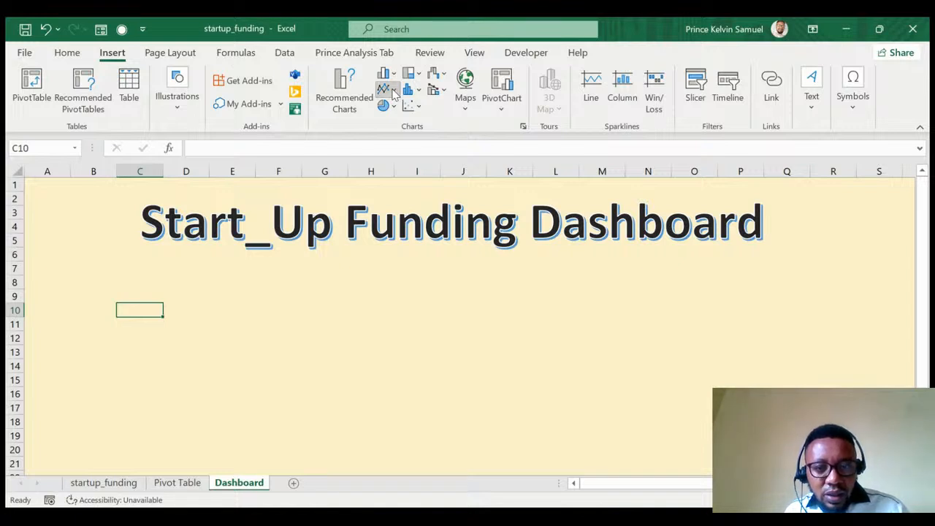
# Insert a line chart below the title, sourced from Pivot Table range B5:H104.
pyautogui.click(404, 143)
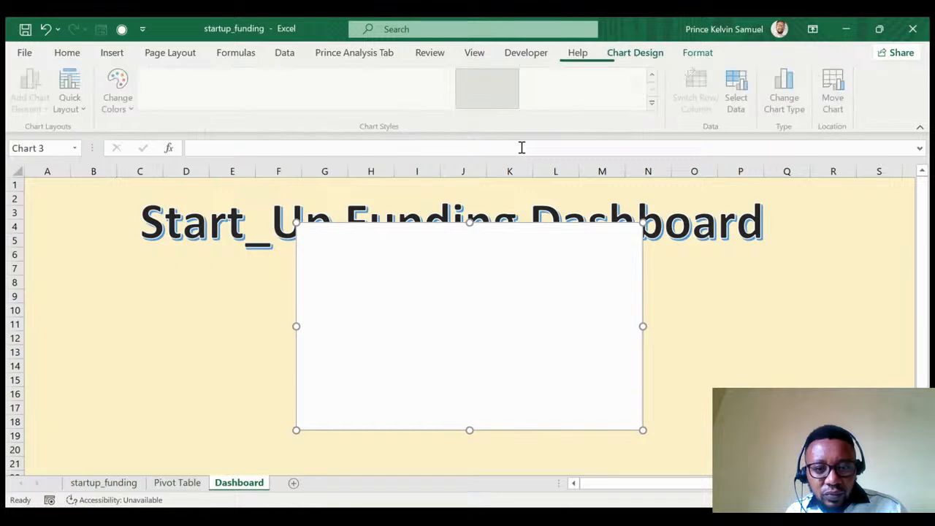
pyautogui.moveTo(449, 259); pyautogui.dragTo(307, 292)
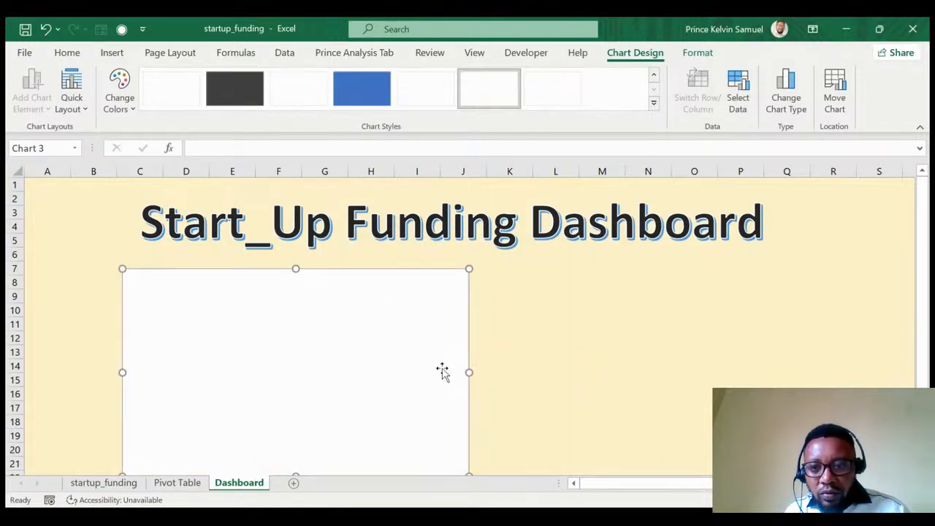
pyautogui.click(736, 87)
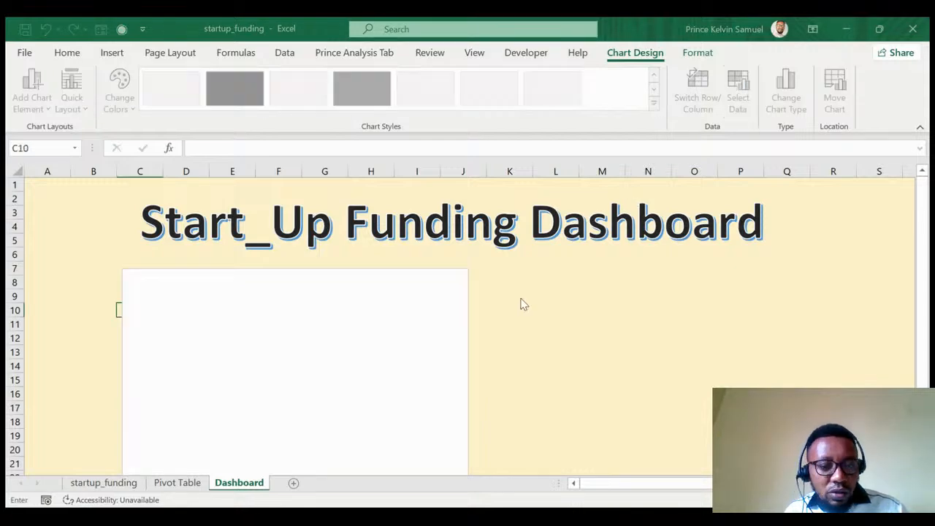
pyautogui.click(167, 484)
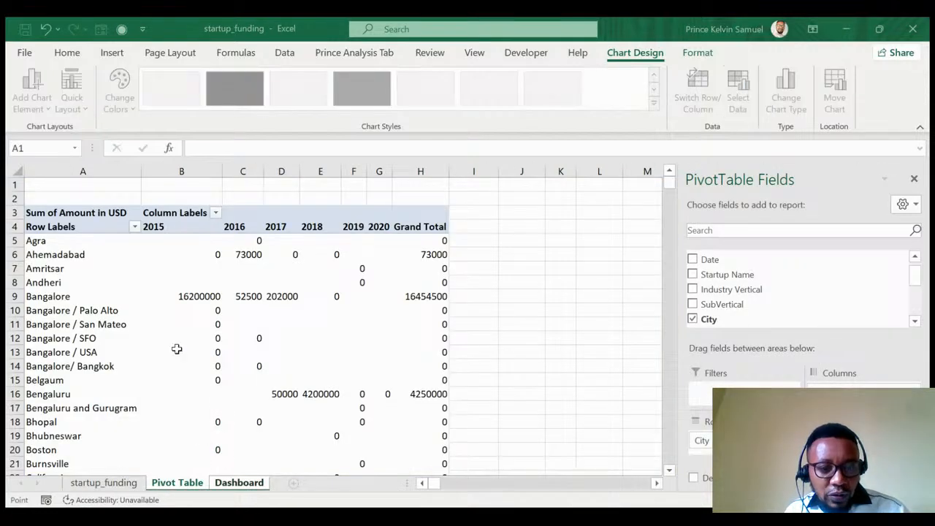
pyautogui.click(181, 243)
pyautogui.scroll(-20, 322, 336)
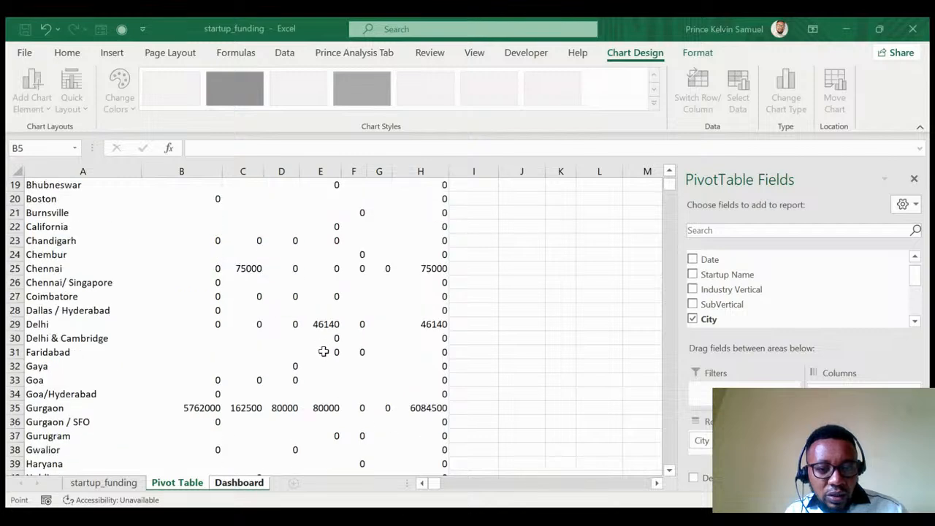
pyautogui.scroll(-16, 326, 352)
pyautogui.scroll(3, 327, 353)
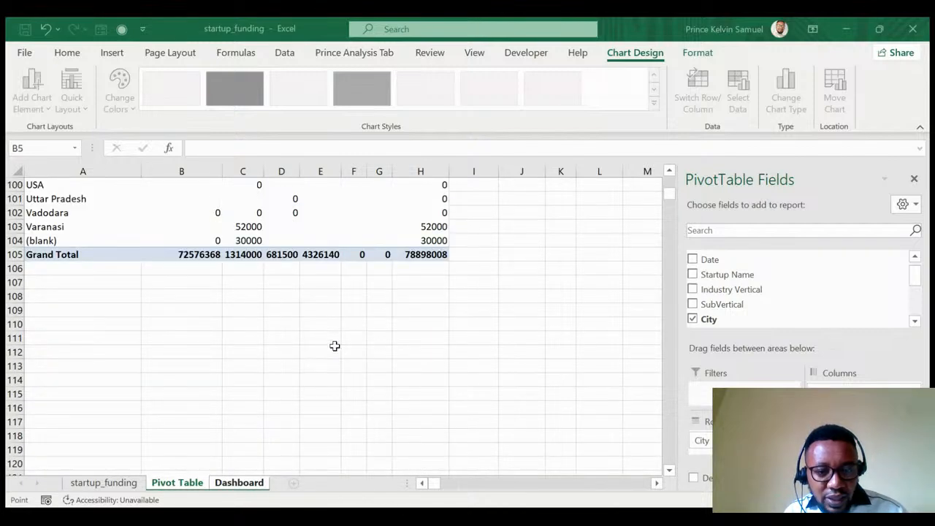
pyautogui.keyDown('shift'); pyautogui.click(444, 240); pyautogui.keyUp('shift')
pyautogui.hotkey('ctrl', 'c')
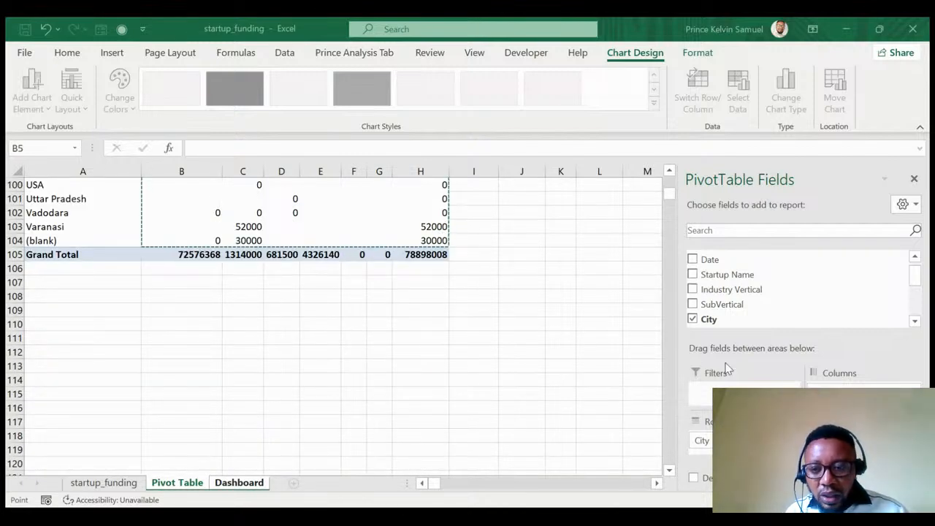
pyautogui.hotkey('ctrl', 'pagedown')
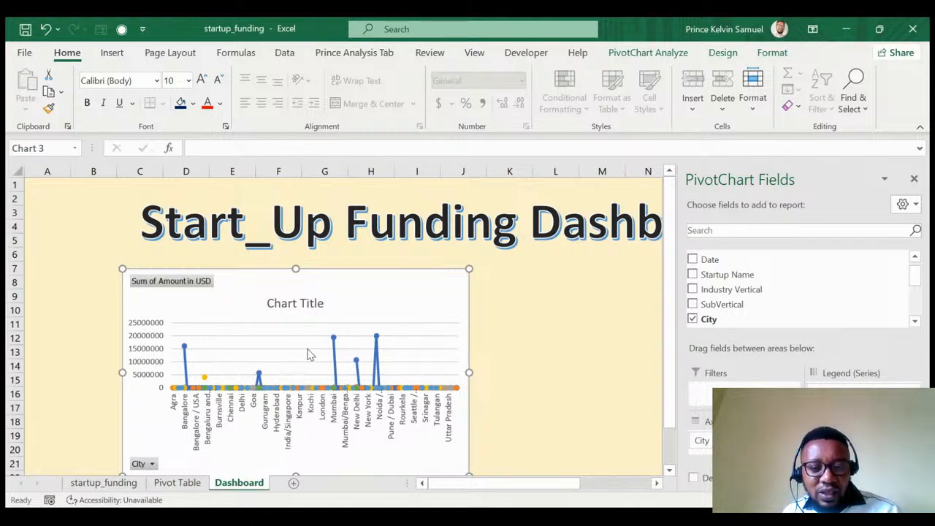
# Delete the placeholder chart title and settle on a clean layout without a Years legend.
pyautogui.click(285, 305)
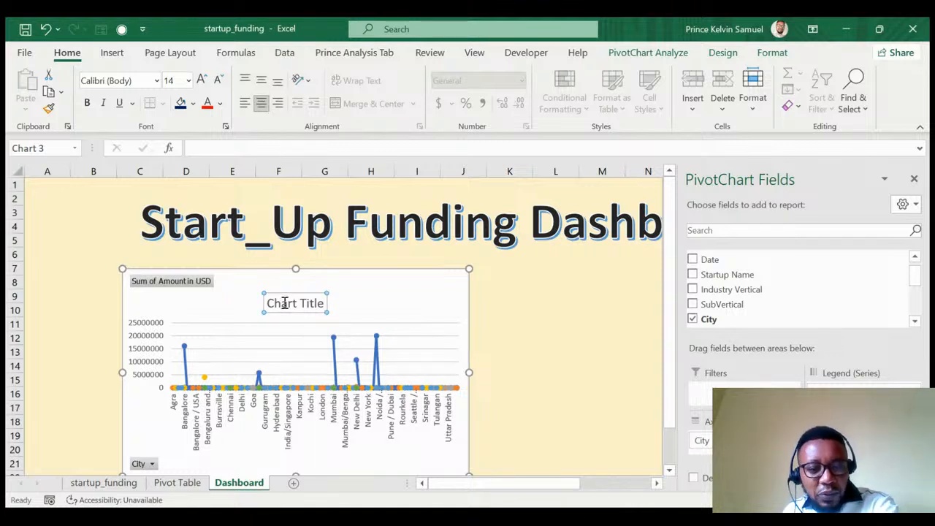
pyautogui.press('Delete')
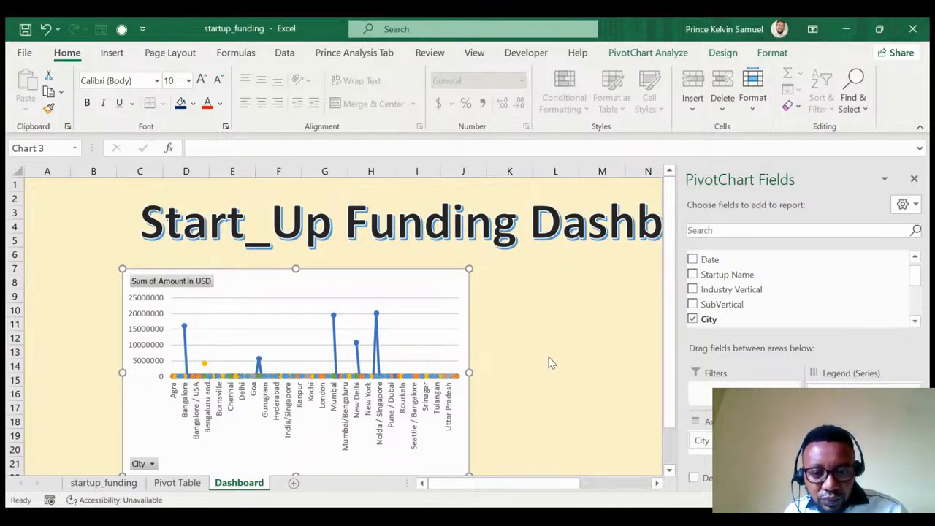
pyautogui.hotkey('ctrl', 'z')
pyautogui.hotkey('ctrl', 'z')
pyautogui.hotkey('ctrl', 'z')
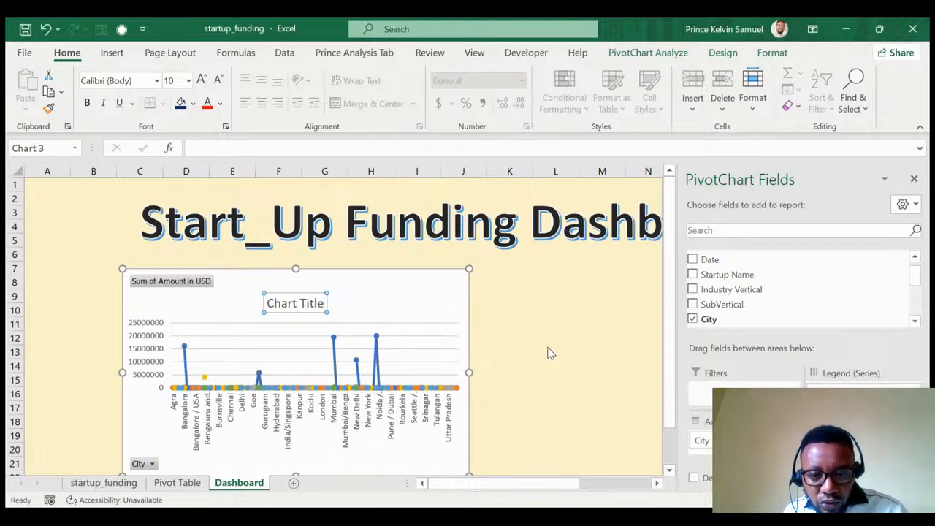
pyautogui.hotkey('ctrl', 'z')
pyautogui.hotkey('ctrl', 'z')
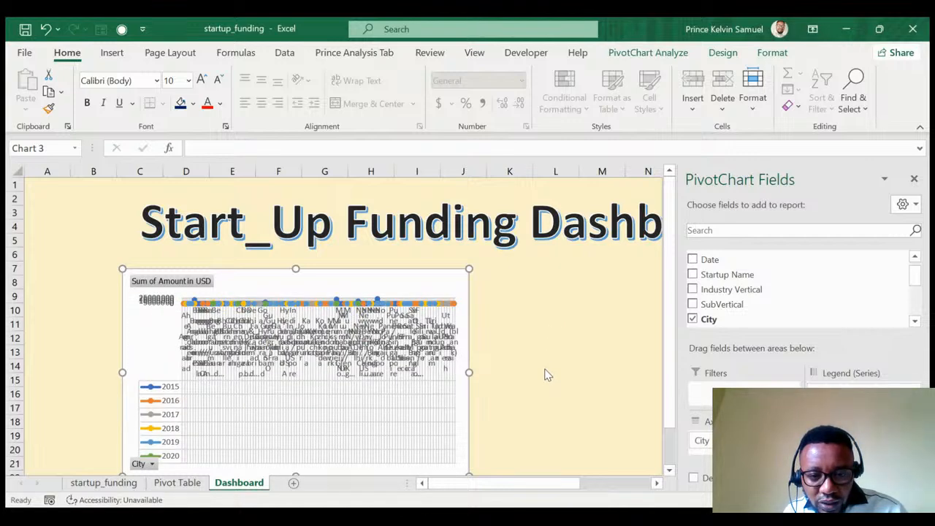
pyautogui.hotkey('ctrl', 'z')
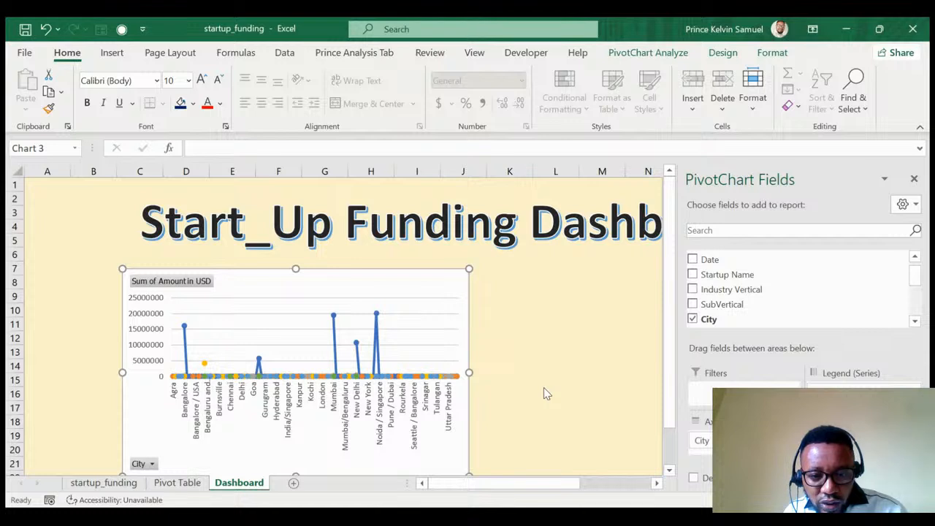
pyautogui.hotkey('ctrl', 'z')
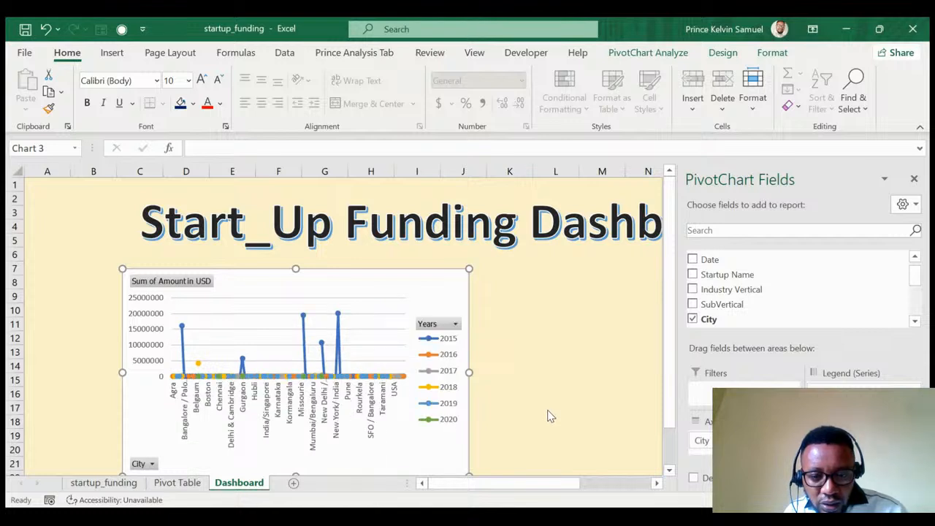
pyautogui.hotkey('ctrl', 'z')
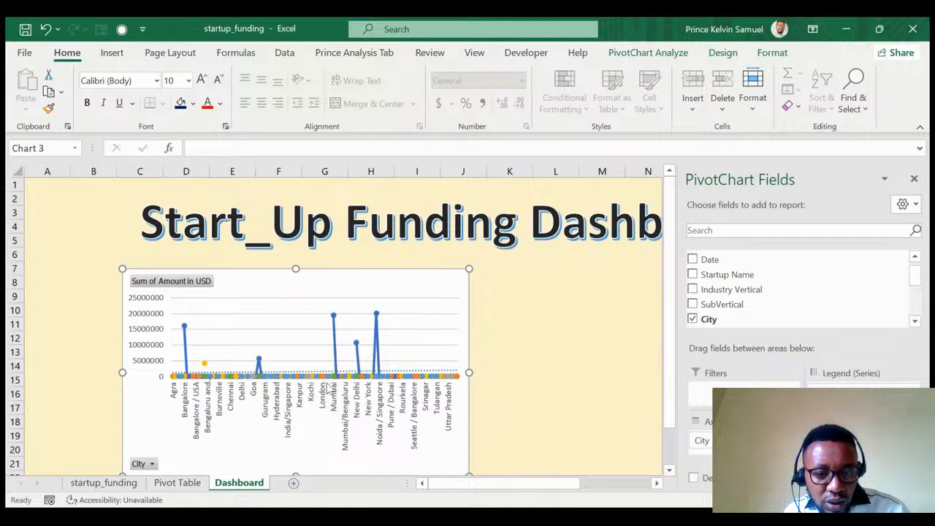
# Remove the city names from the chart's horizontal axis.
pyautogui.click(451, 371)
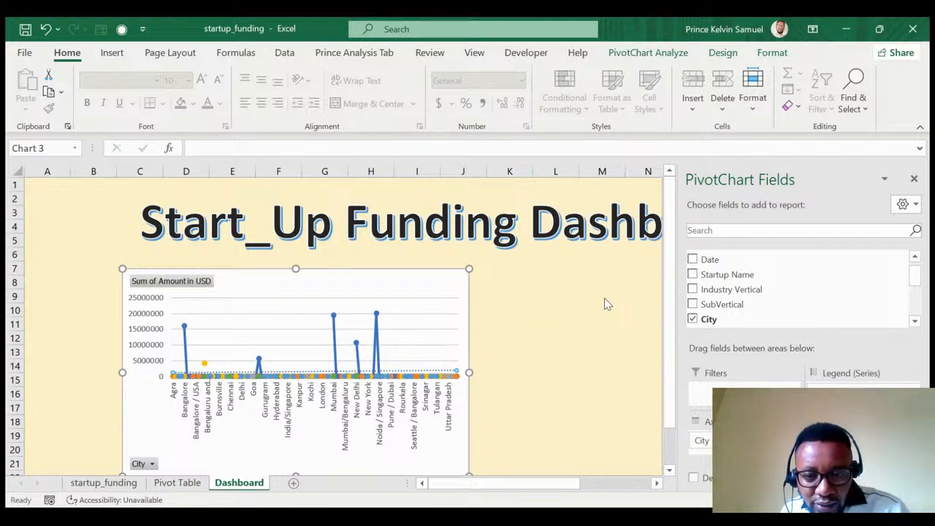
pyautogui.press('Delete')
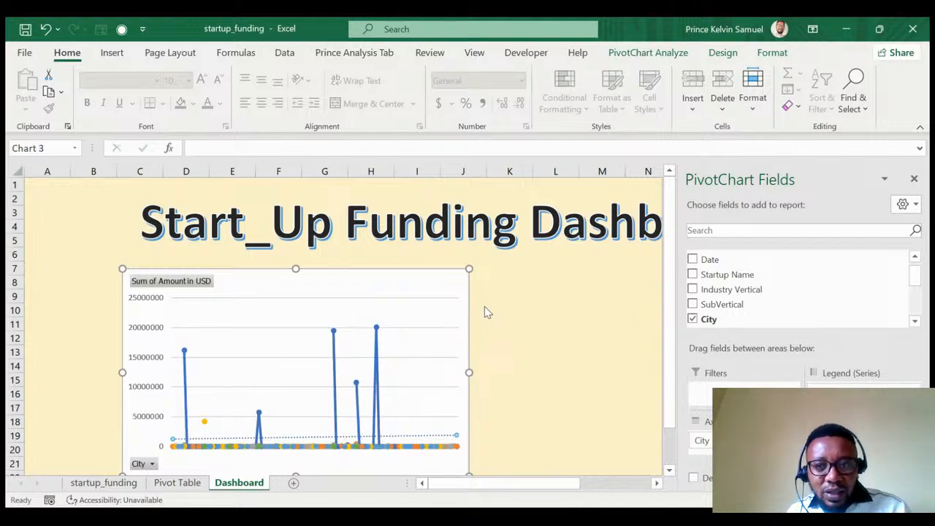
pyautogui.click(426, 284)
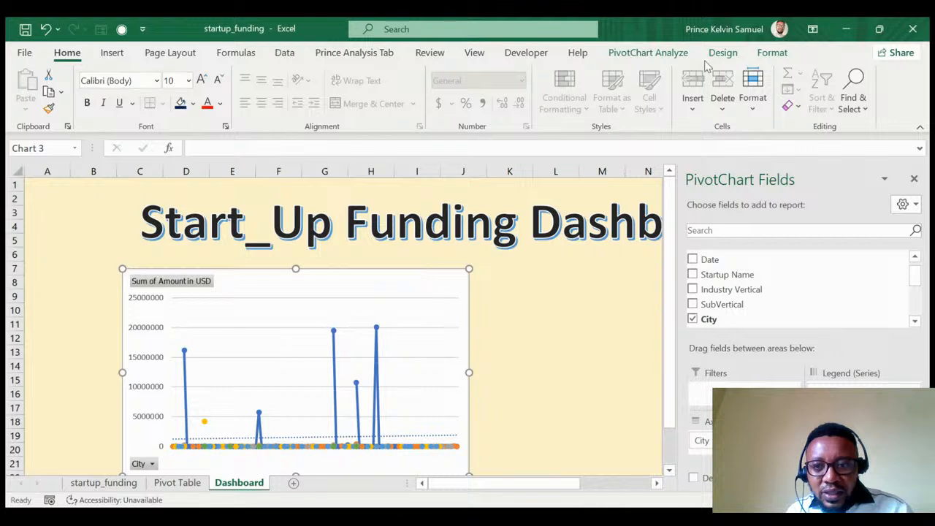
# Apply a dark style to the city funding chart, shrink it, and place it left under the title.
pyautogui.click(721, 52)
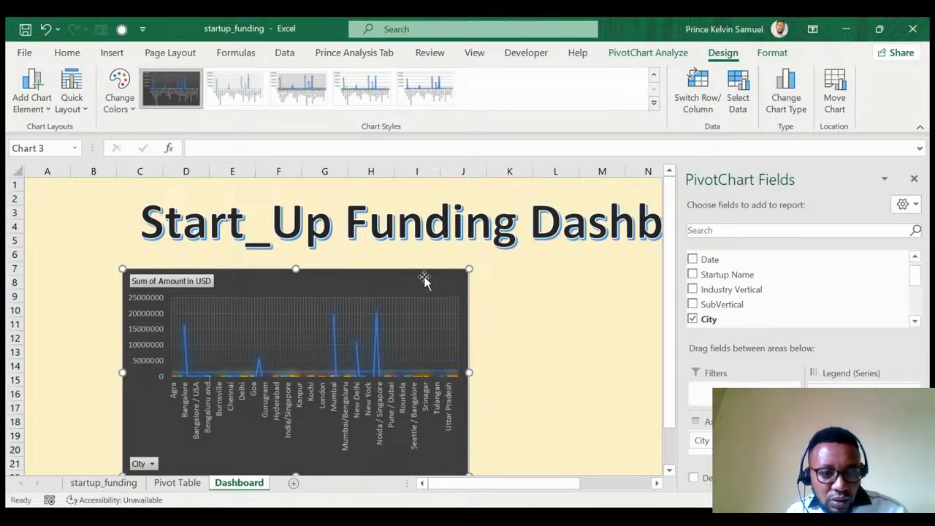
pyautogui.moveTo(424, 278); pyautogui.dragTo(373, 269)
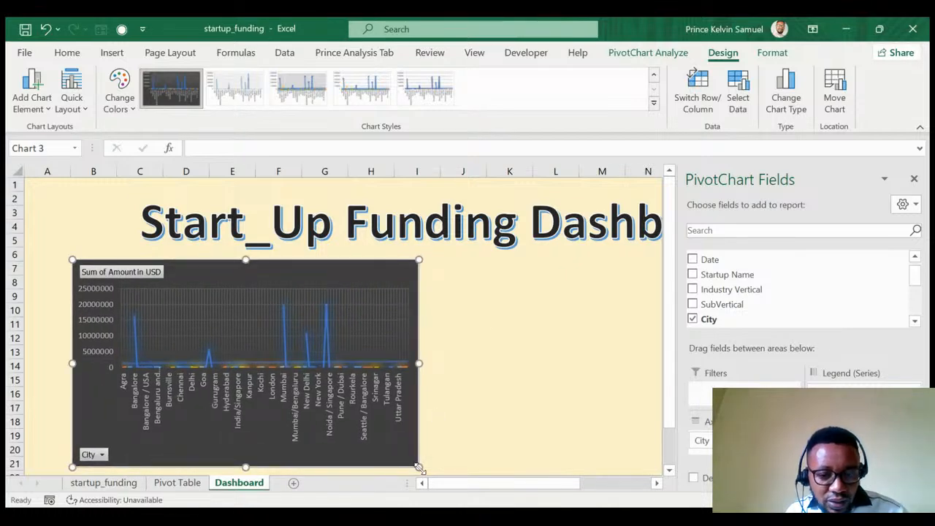
pyautogui.moveTo(420, 466); pyautogui.dragTo(375, 440)
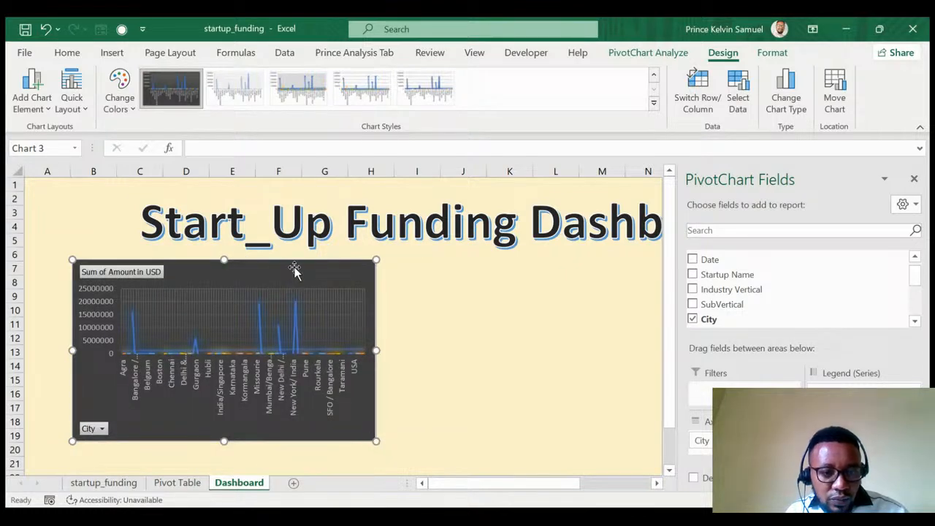
pyautogui.moveTo(294, 271); pyautogui.dragTo(305, 268)
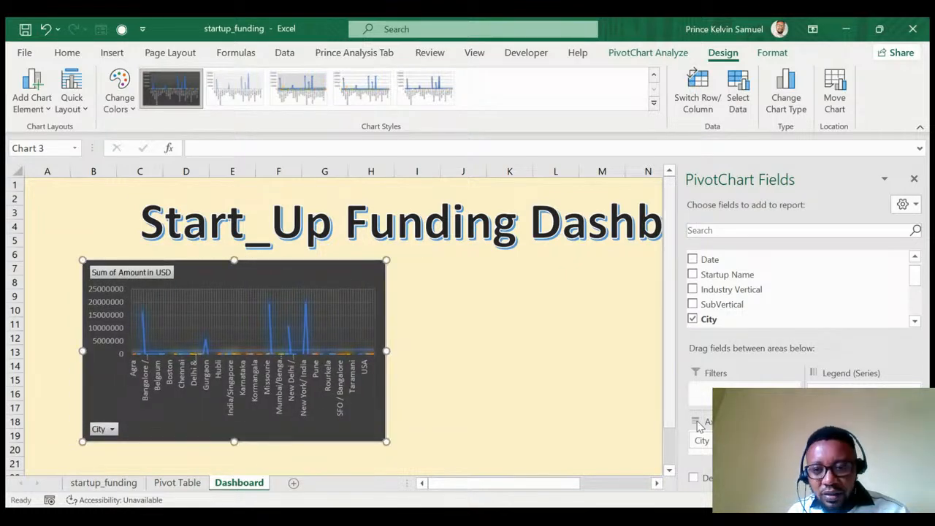
pyautogui.click(915, 180)
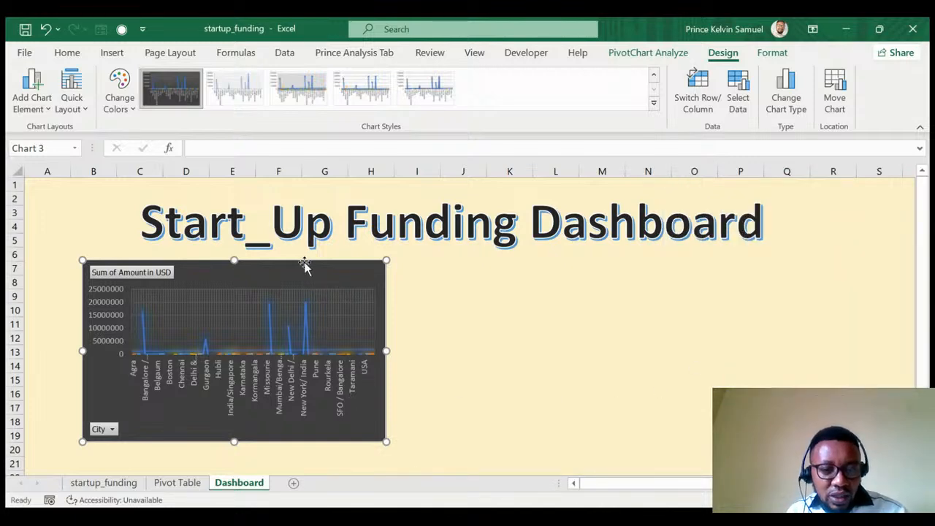
pyautogui.moveTo(305, 263); pyautogui.dragTo(301, 270)
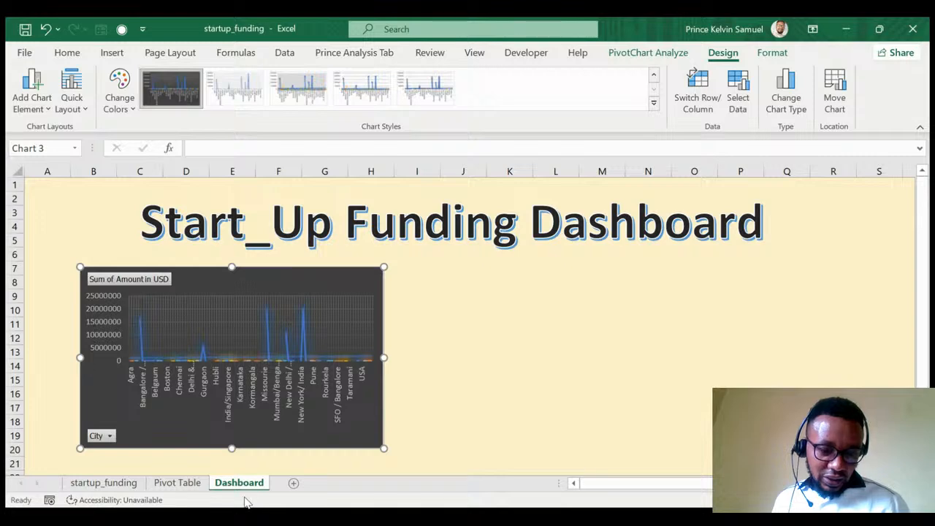
# Insert a PivotTable from the startup_funding table at Pivot Table!A107.
pyautogui.click(99, 487)
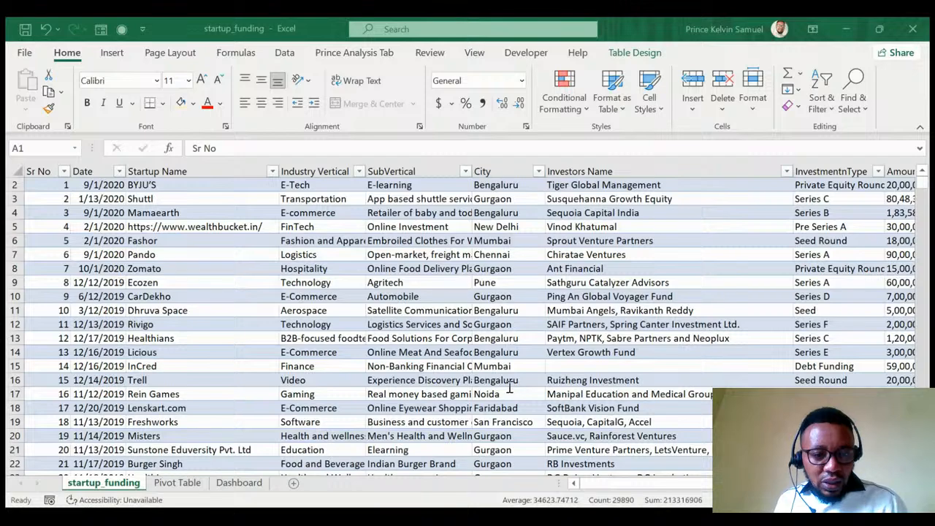
pyautogui.hotkey('alt', 'Tab')
pyautogui.scroll(1, 122, 255)
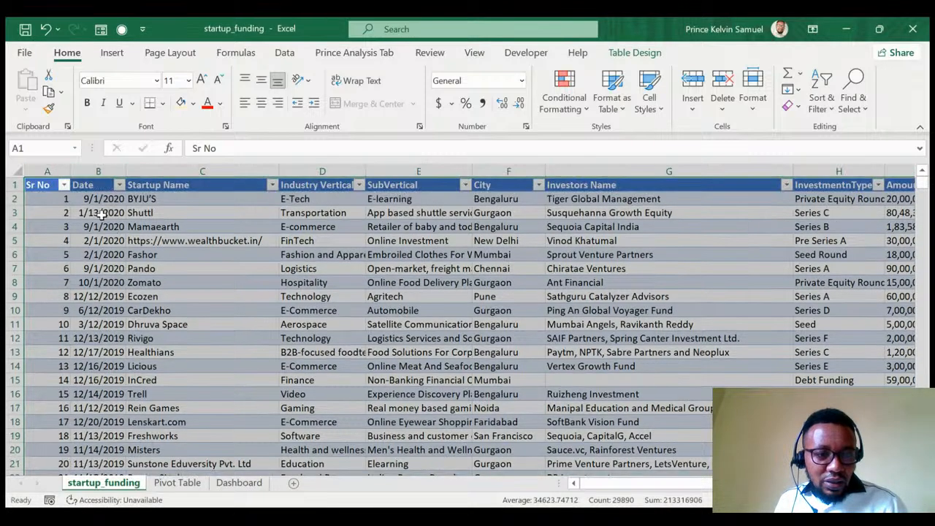
pyautogui.click(113, 54)
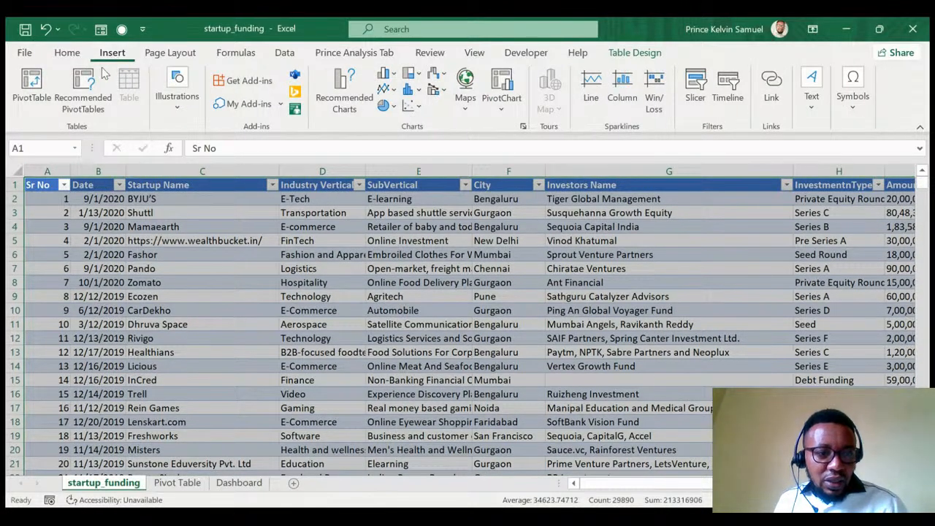
pyautogui.click(32, 86)
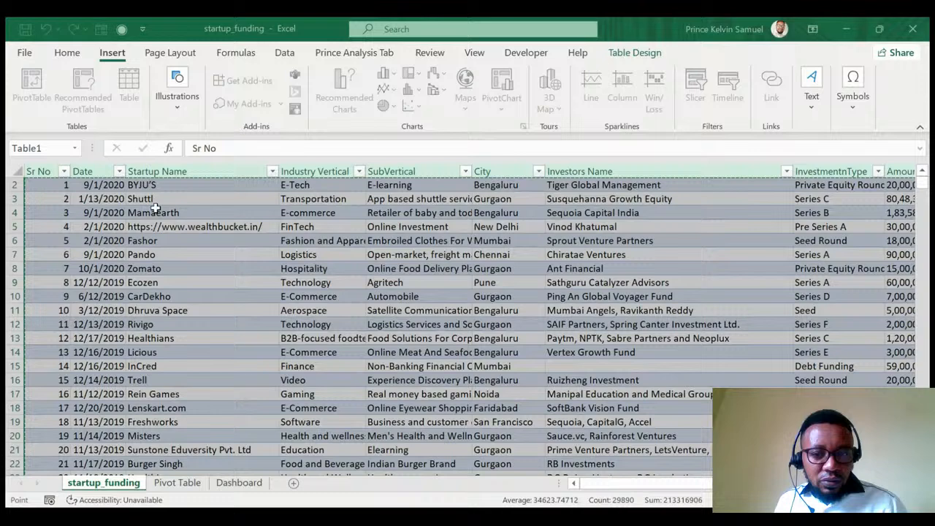
pyautogui.click(608, 293)
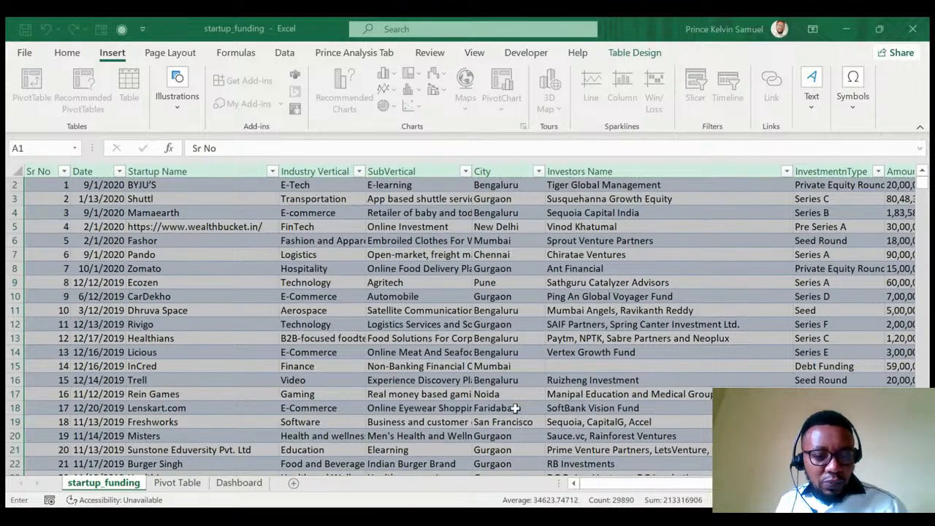
pyautogui.click(177, 482)
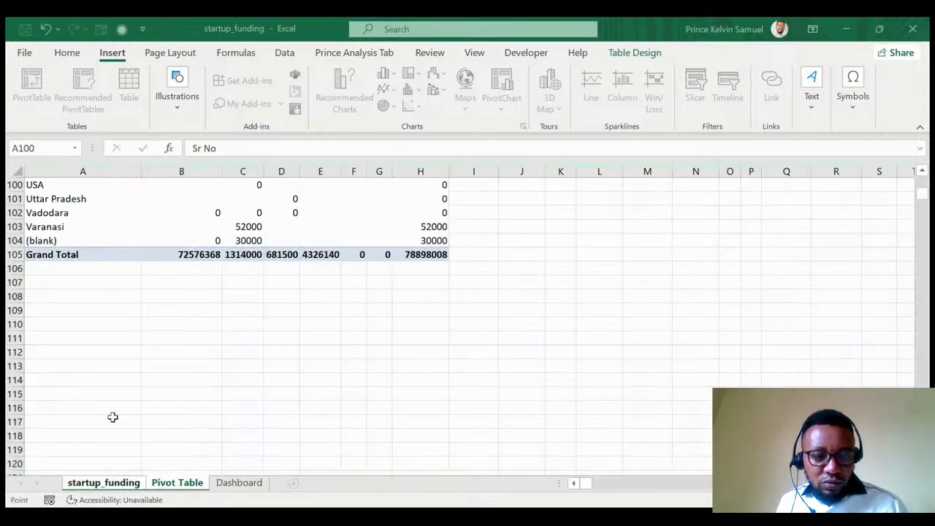
pyautogui.click(42, 282)
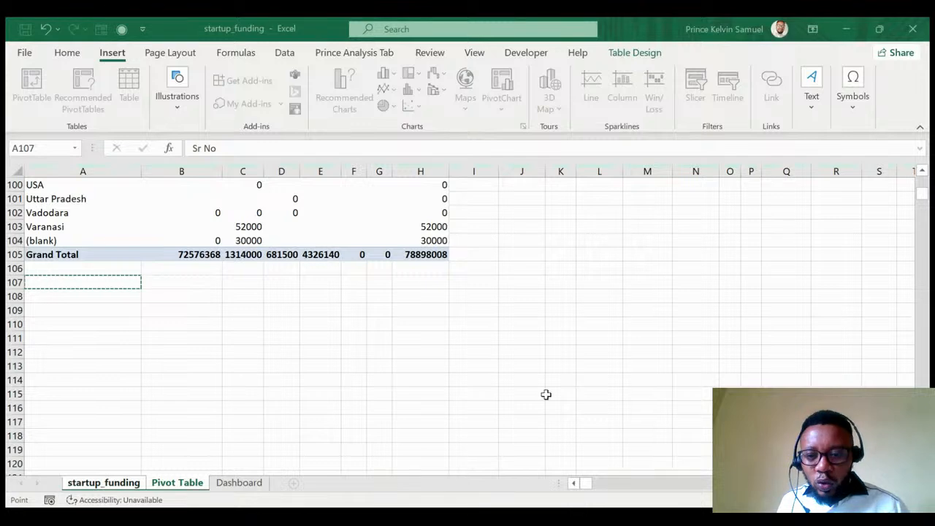
pyautogui.press('Return')
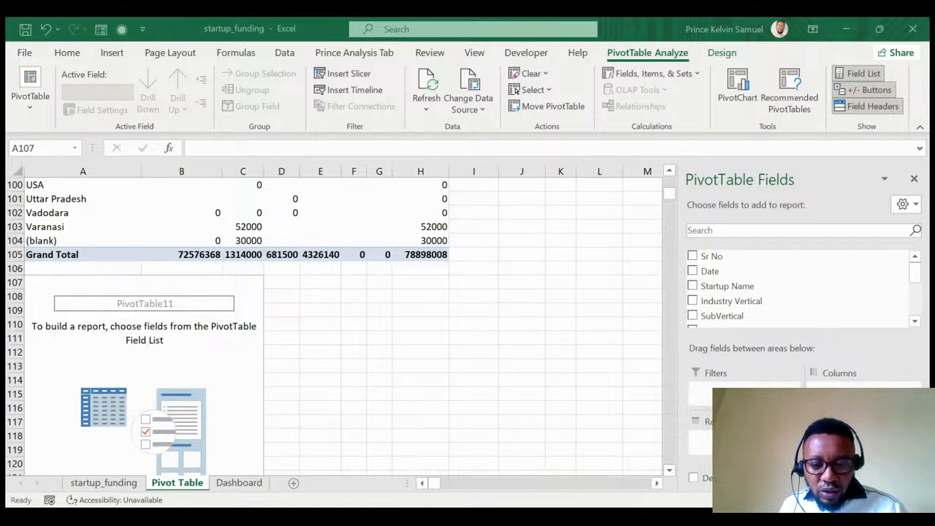
# Add Industry Vertical as rows and Amount in USD as values.
pyautogui.click(458, 392)
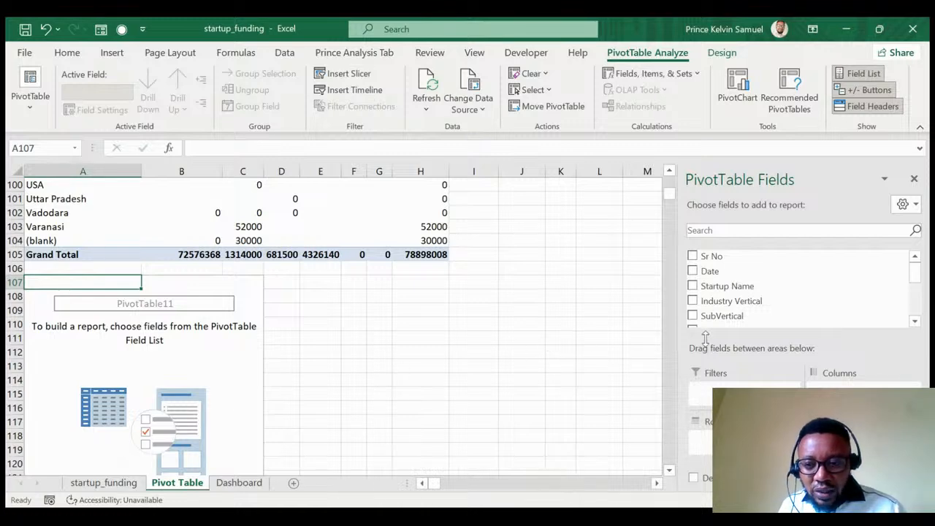
pyautogui.click(727, 303)
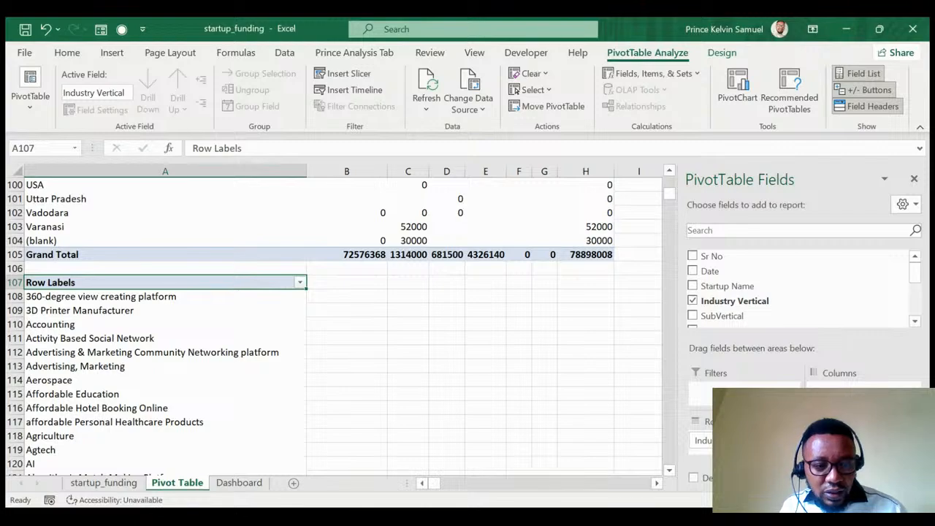
pyautogui.scroll(-5, 181, 359)
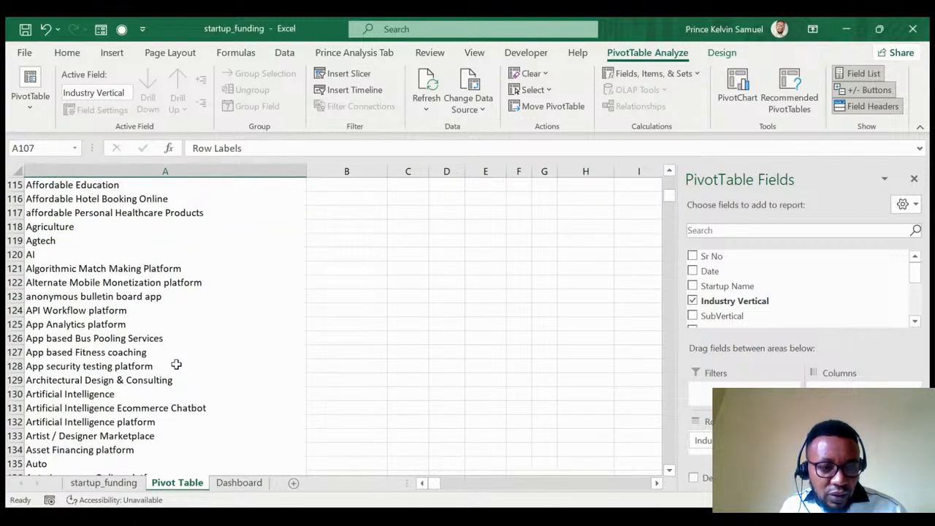
pyautogui.scroll(-20, 176, 363)
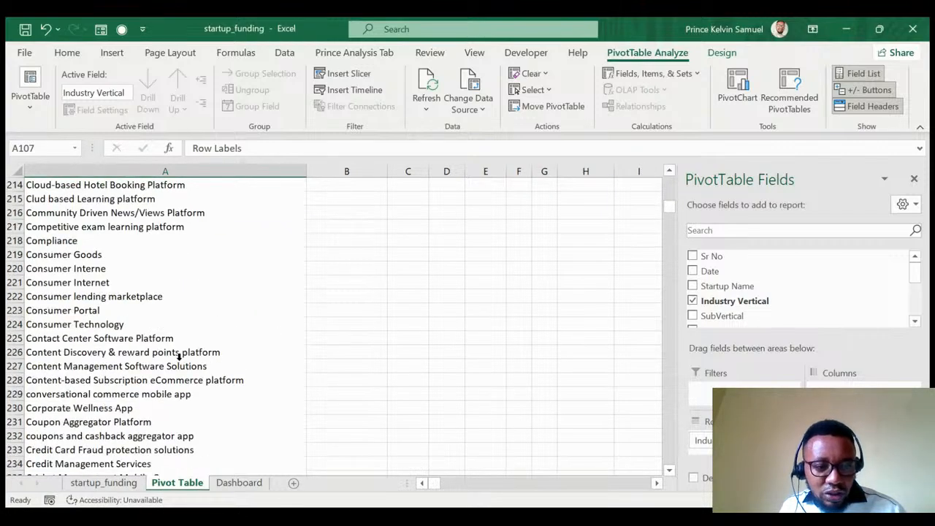
pyautogui.scroll(-20, 178, 356)
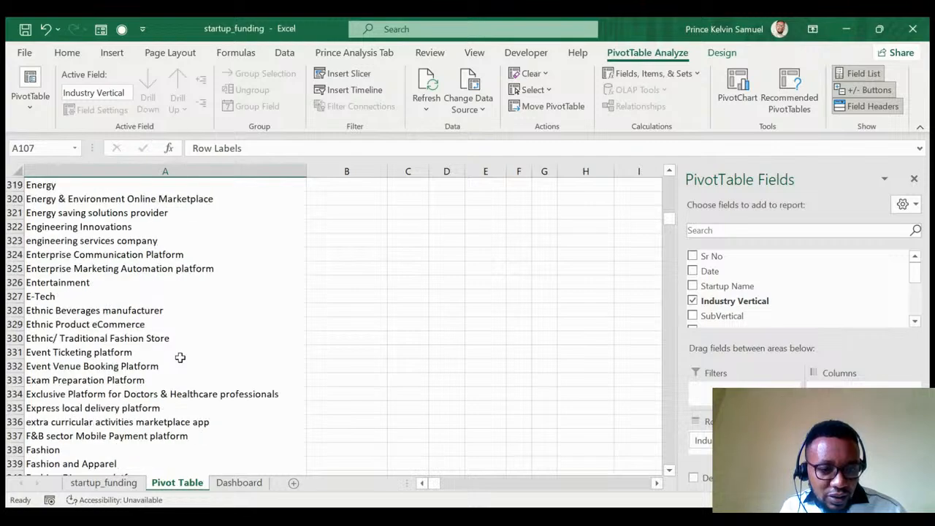
pyautogui.scroll(20, 179, 358)
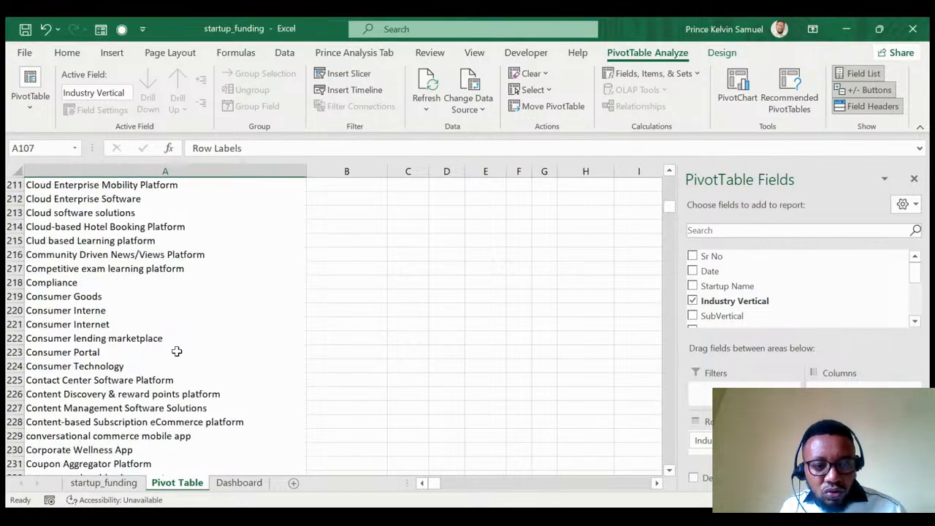
pyautogui.scroll(13, 176, 352)
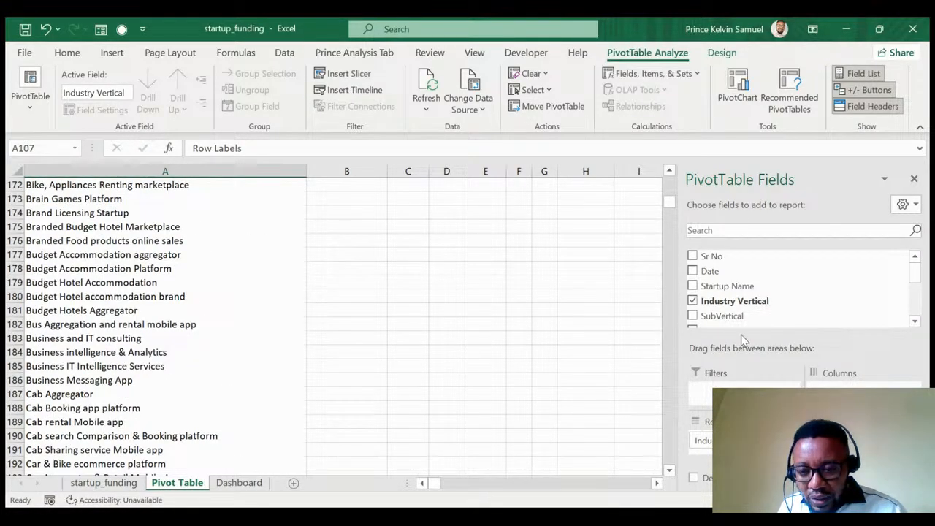
pyautogui.scroll(-3, 765, 305)
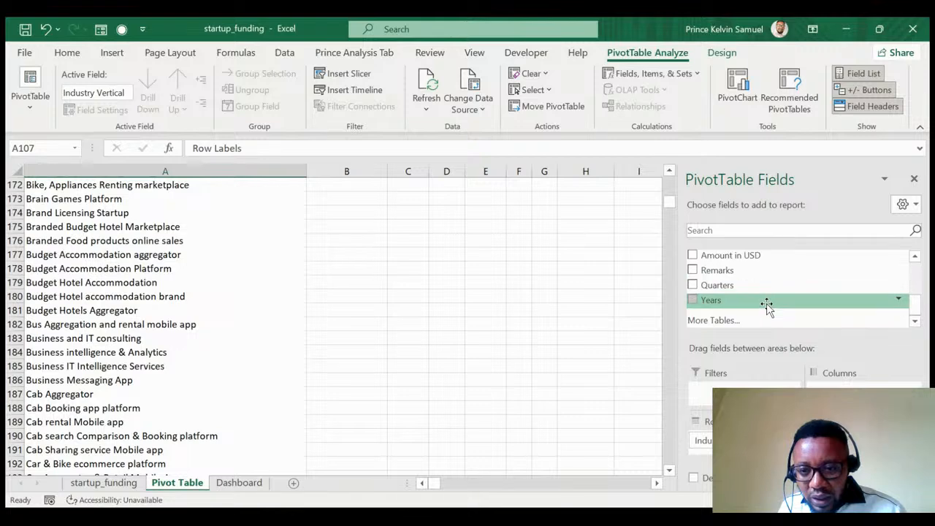
pyautogui.scroll(2, 766, 306)
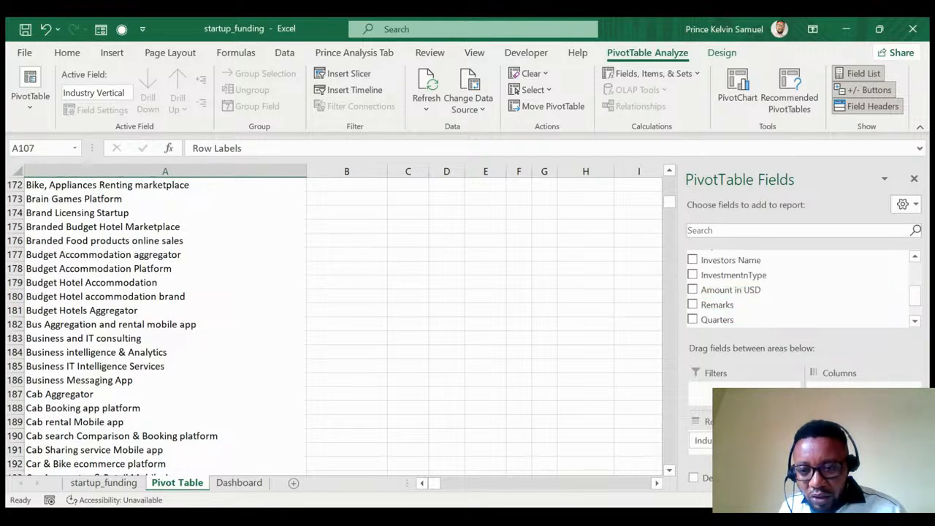
pyautogui.click(693, 290)
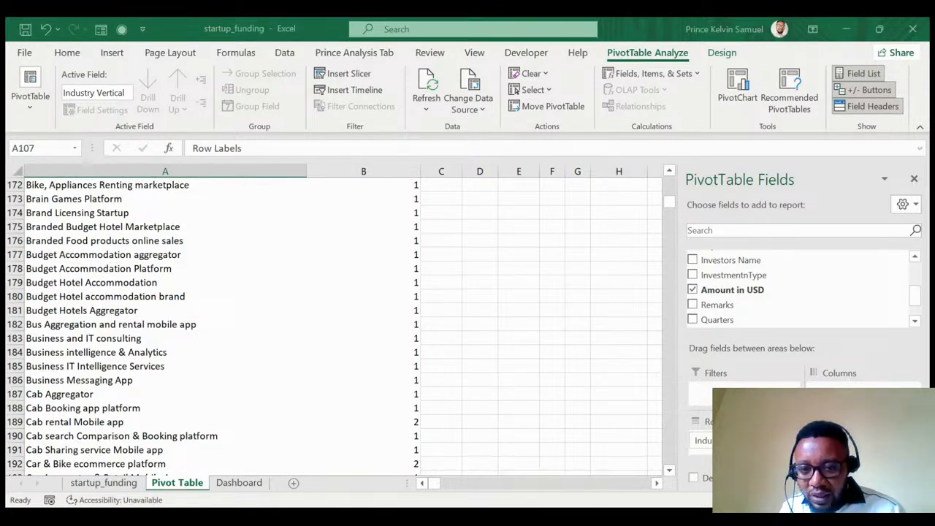
# Summarise Amount in USD as Sum instead of Count in the industry pivot.
pyautogui.click(714, 351)
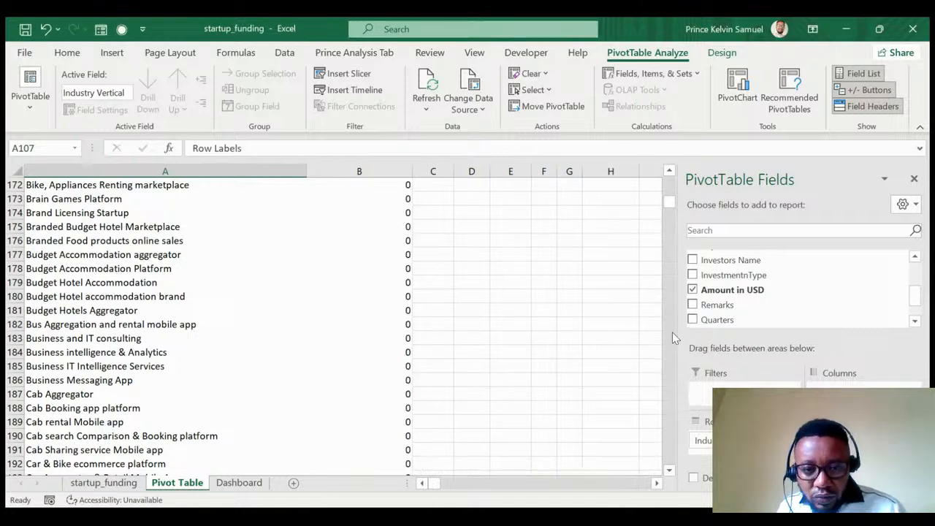
pyautogui.scroll(20, 271, 314)
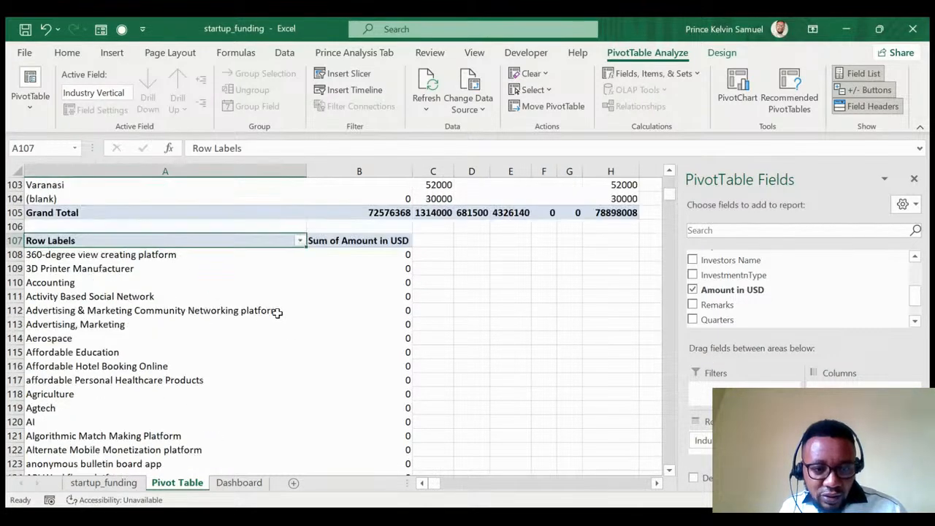
pyautogui.scroll(6, 277, 313)
pyautogui.scroll(-5, 278, 314)
pyautogui.scroll(-1, 278, 314)
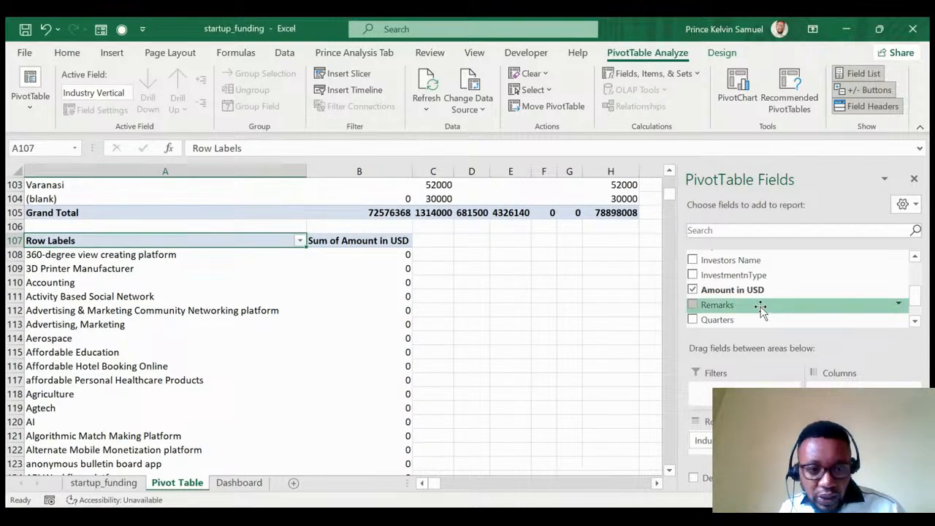
pyautogui.scroll(-3, 743, 310)
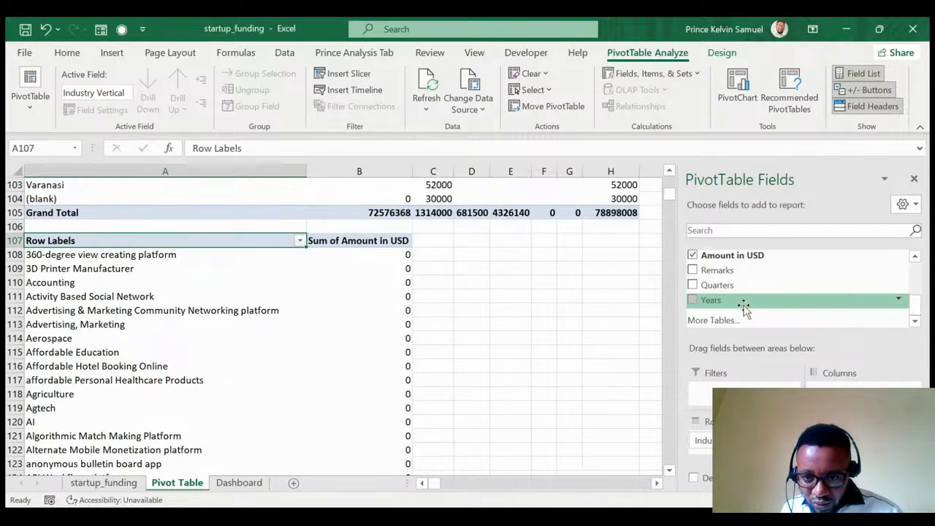
# Add Years as 2015–2020 columns to the industry pivot, then return to the Dashboard sheet.
pyautogui.moveTo(723, 303); pyautogui.dragTo(832, 391)
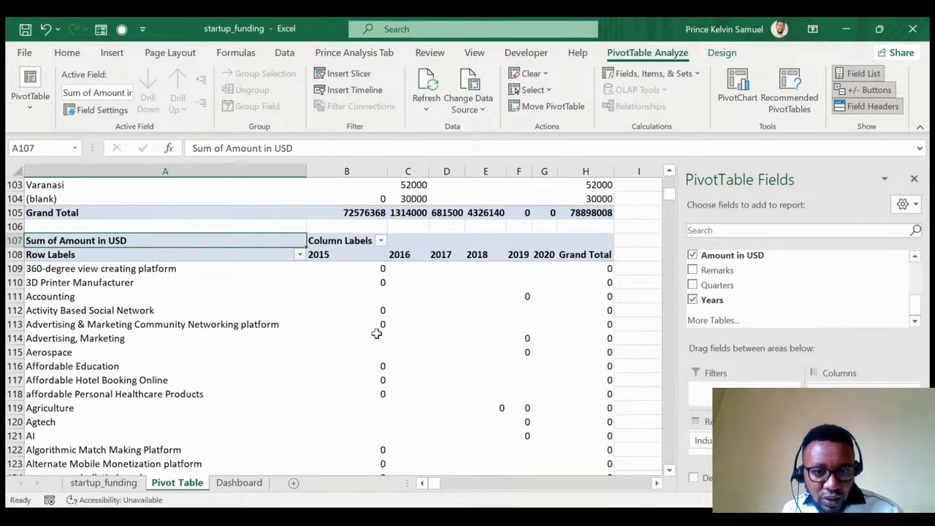
pyautogui.scroll(-1, 339, 313)
pyautogui.scroll(-20, 339, 314)
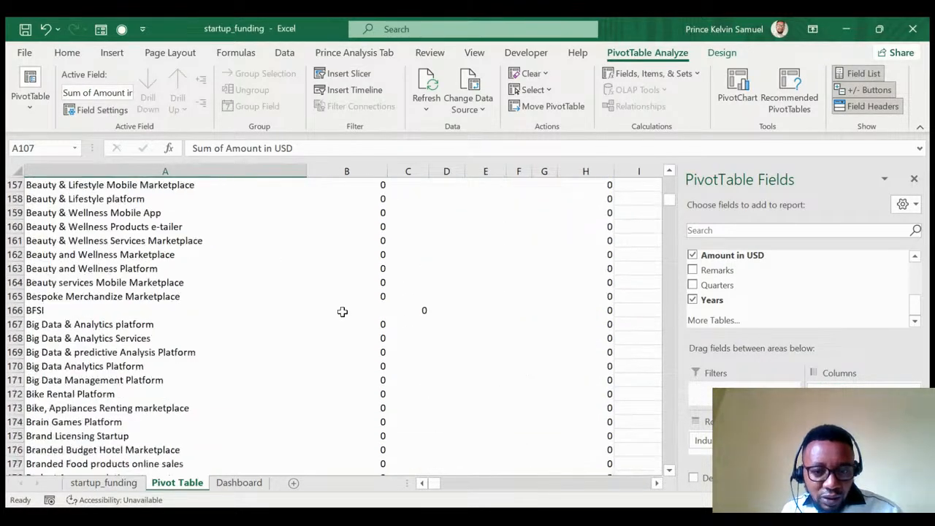
pyautogui.scroll(-20, 345, 312)
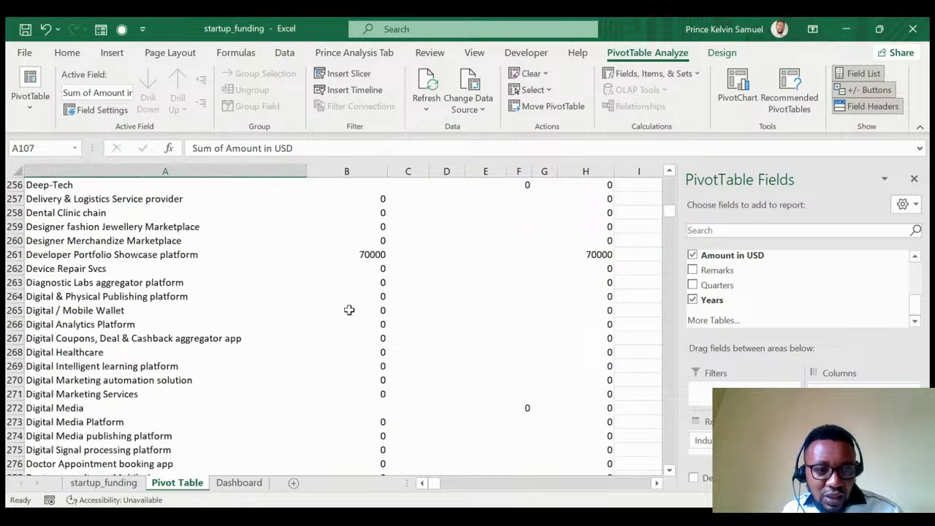
pyautogui.scroll(6, 350, 310)
pyautogui.scroll(20, 349, 310)
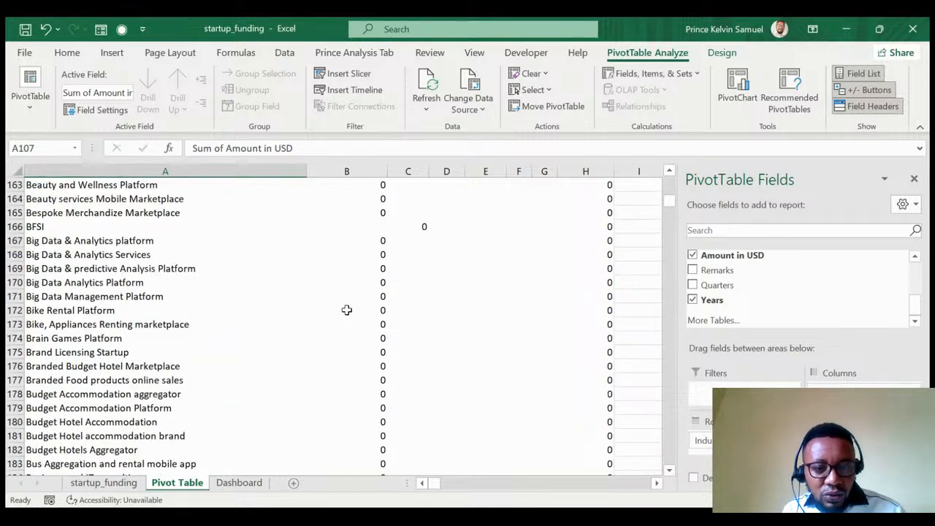
pyautogui.scroll(16, 348, 310)
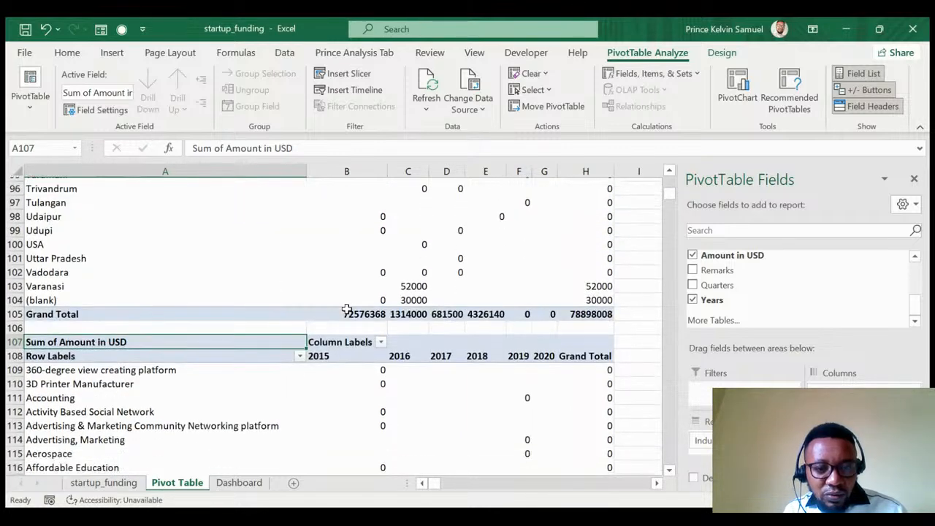
pyautogui.scroll(-1, 365, 351)
pyautogui.click(239, 483)
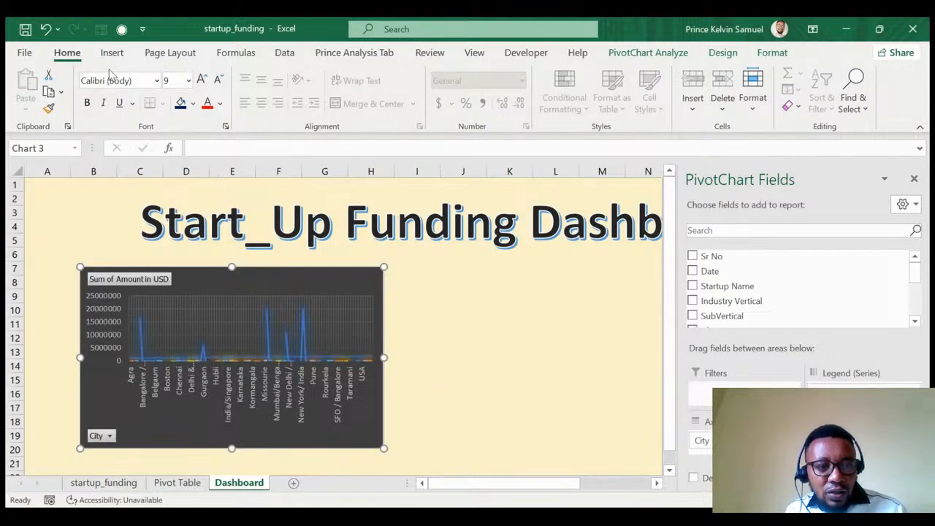
# Insert a new blank PivotChart from an empty cell on the Dashboard.
pyautogui.click(453, 285)
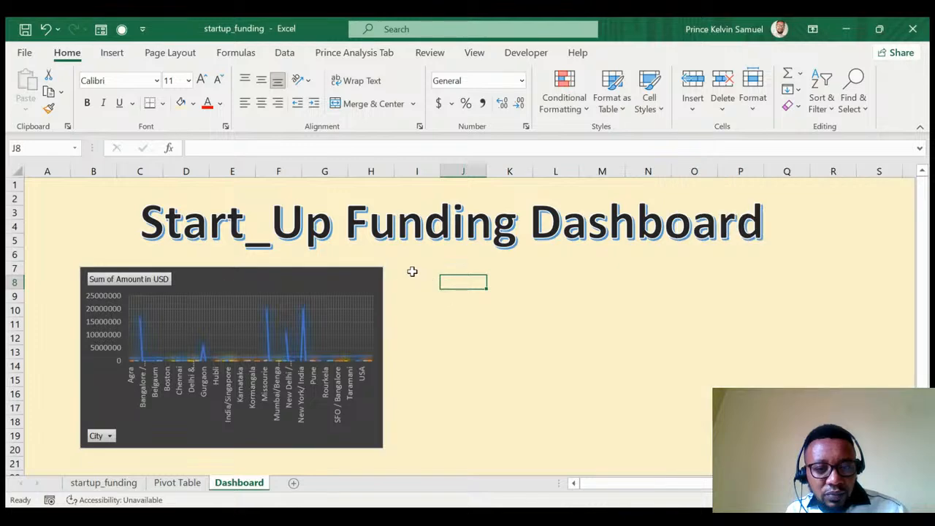
pyautogui.click(411, 269)
pyautogui.click(112, 53)
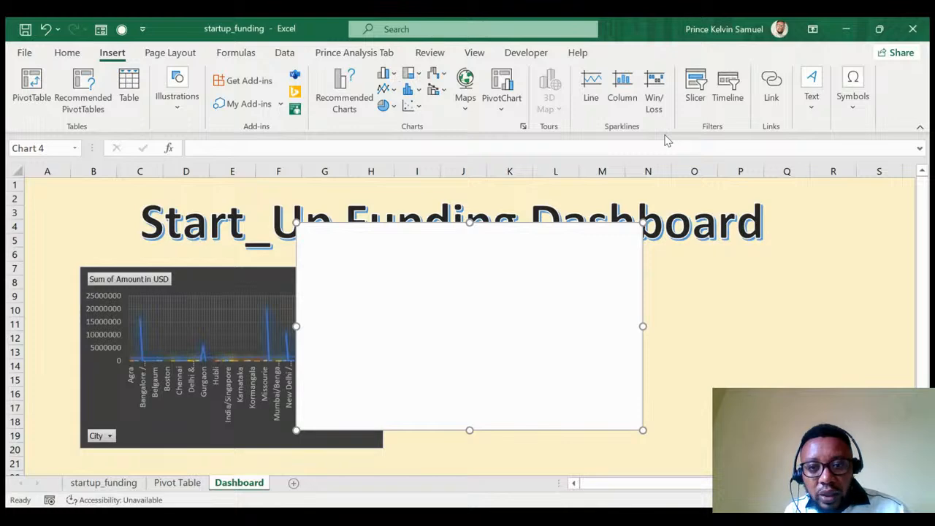
pyautogui.click(537, 295)
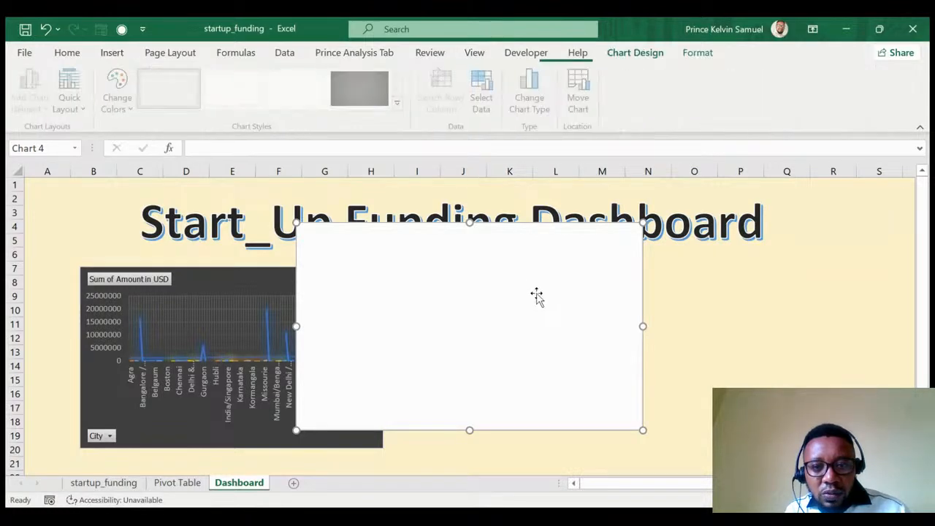
# Select the industry pivot's values on the Pivot Table sheet as the chart's data.
pyautogui.click(484, 94)
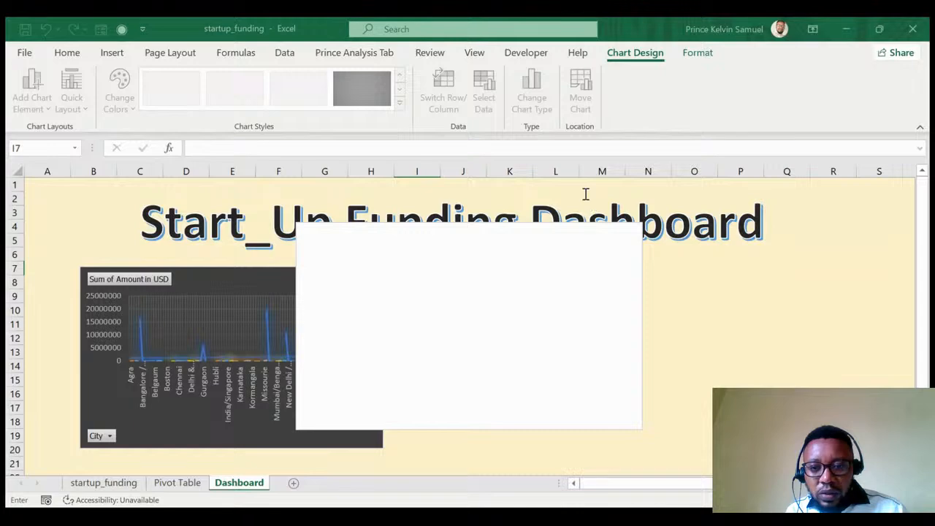
pyautogui.click(177, 483)
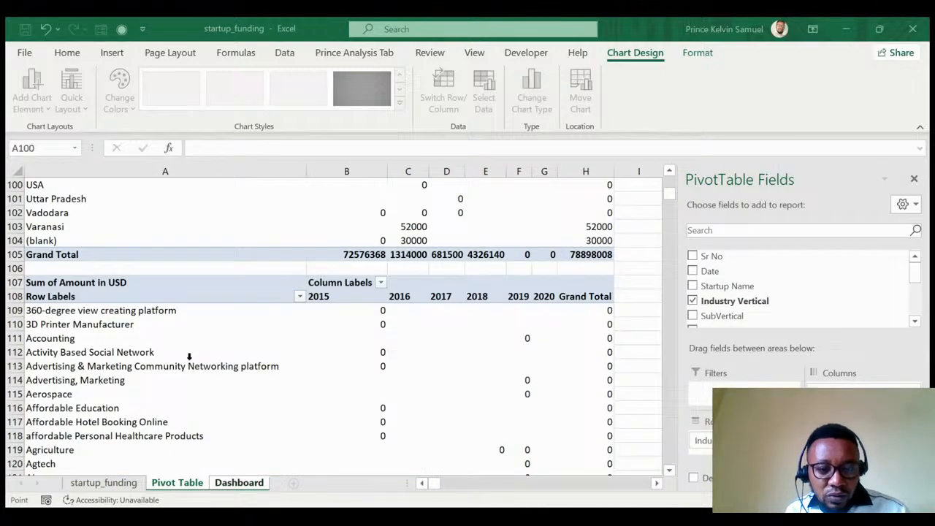
pyautogui.click(338, 312)
pyautogui.scroll(-14, 379, 386)
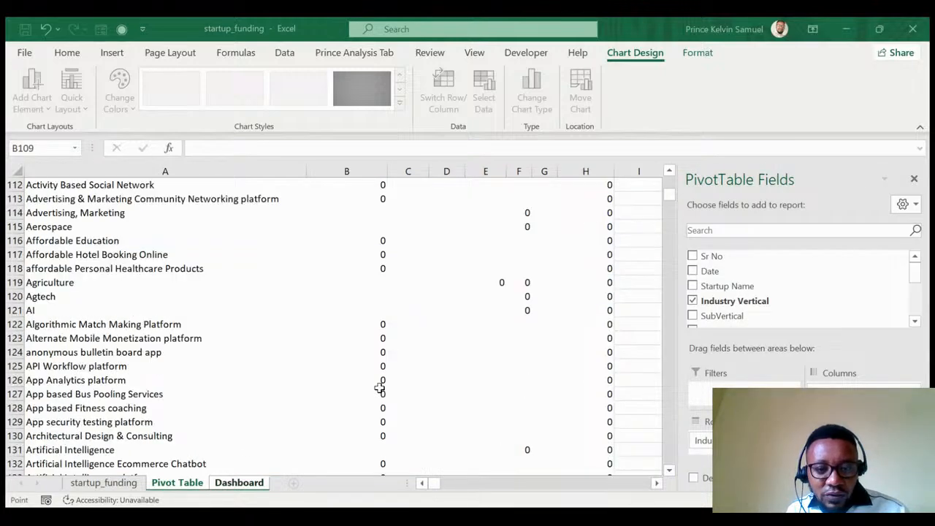
pyautogui.scroll(-20, 380, 388)
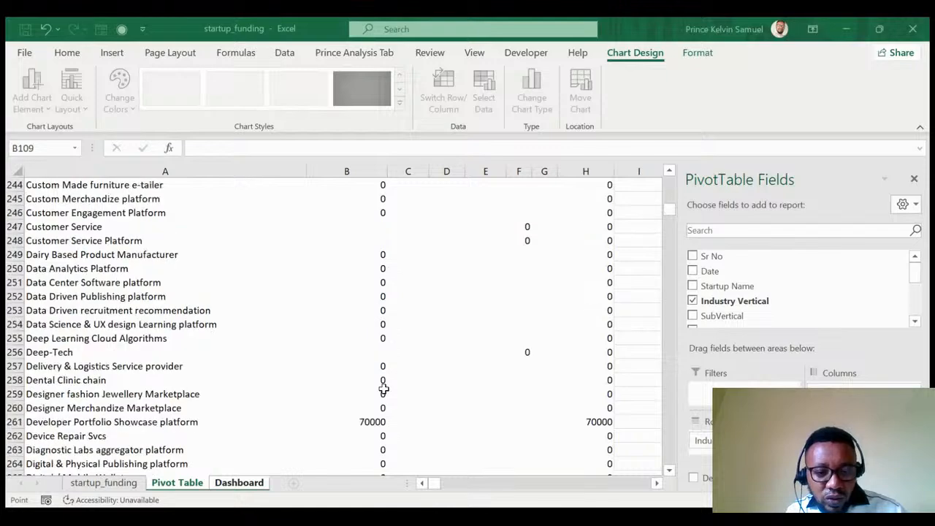
pyautogui.scroll(-20, 383, 389)
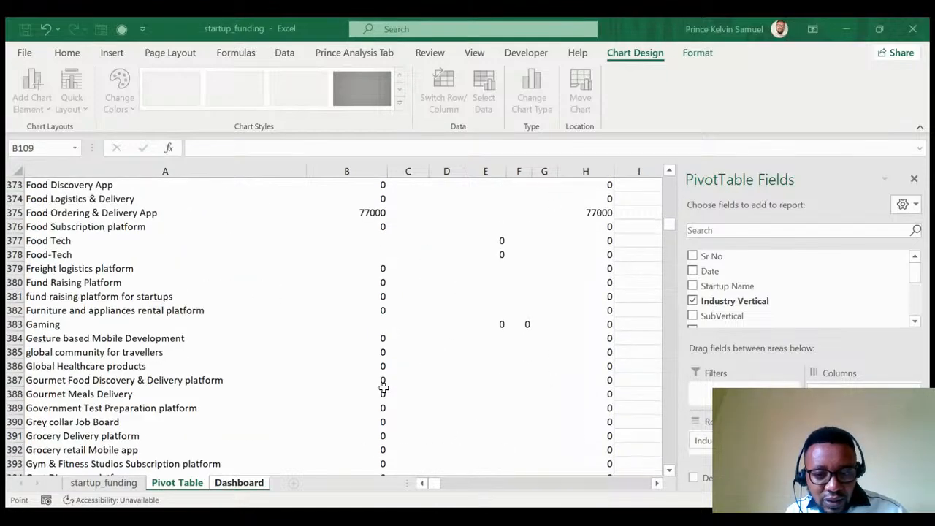
pyautogui.scroll(-20, 384, 389)
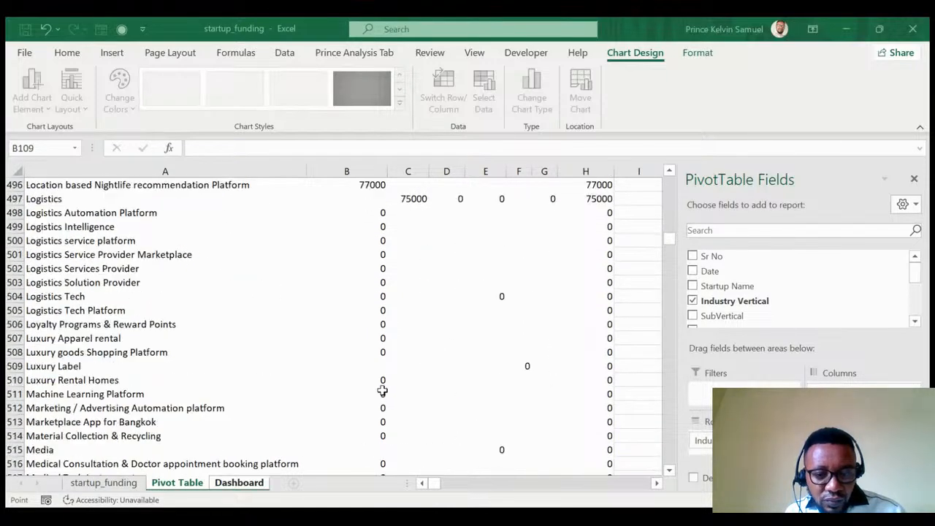
pyautogui.scroll(-20, 382, 390)
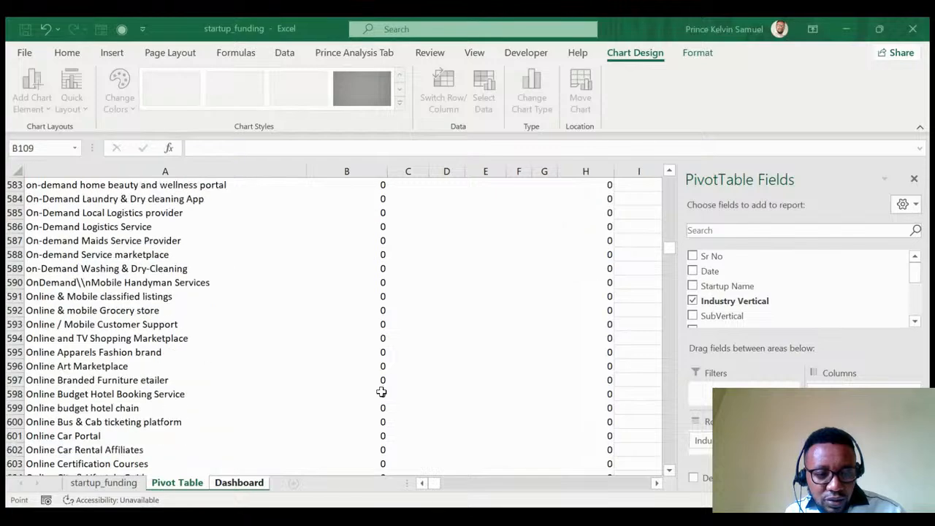
pyautogui.scroll(-20, 382, 390)
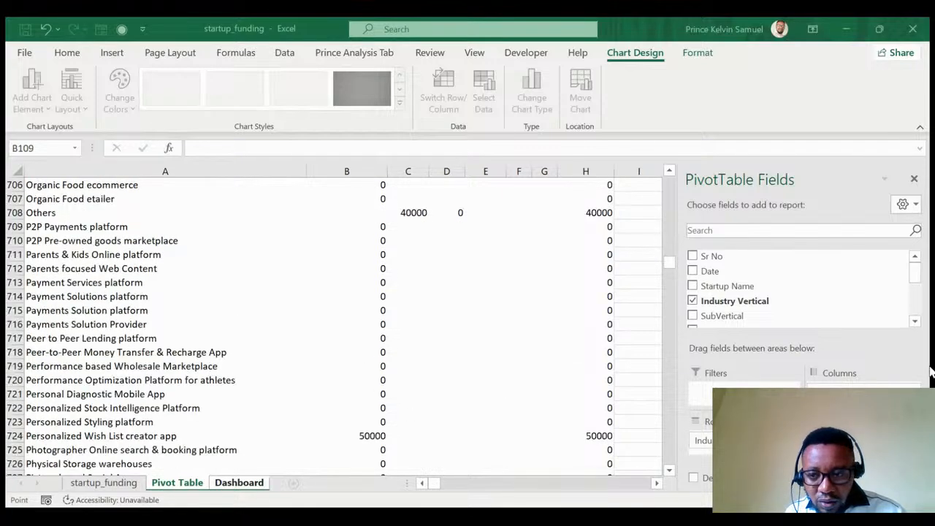
pyautogui.scroll(-20, 411, 409)
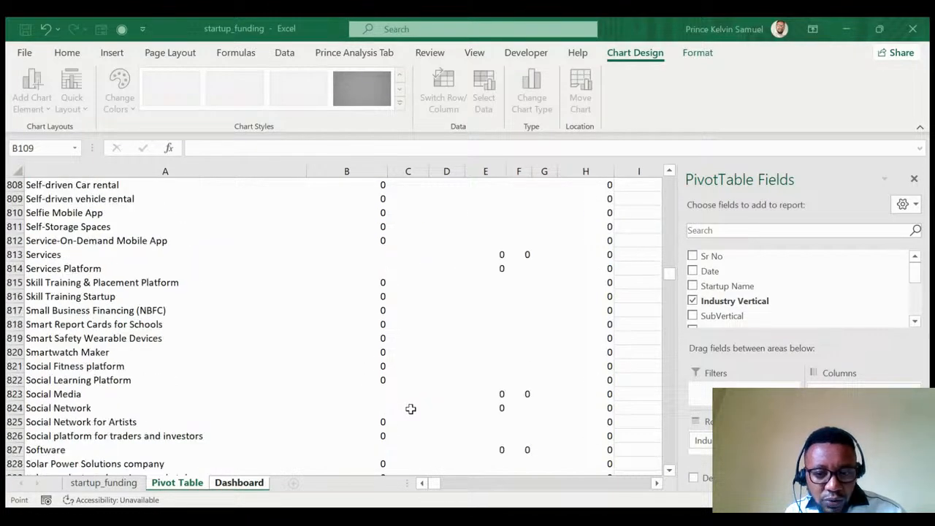
pyautogui.scroll(-20, 411, 409)
pyautogui.scroll(8, 411, 410)
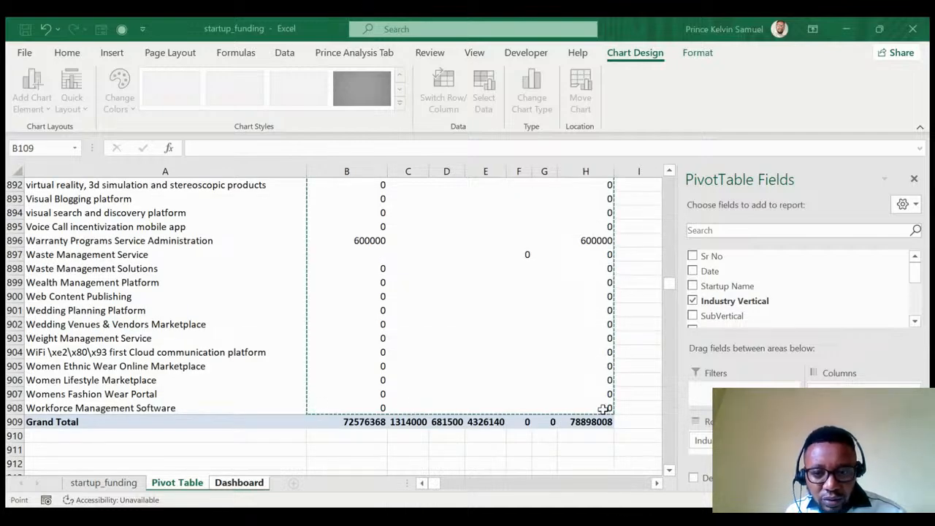
# Confirm the industry data range and drag the new chart left, partly over the City chart.
pyautogui.hotkey('ctrl', 'pagedown')
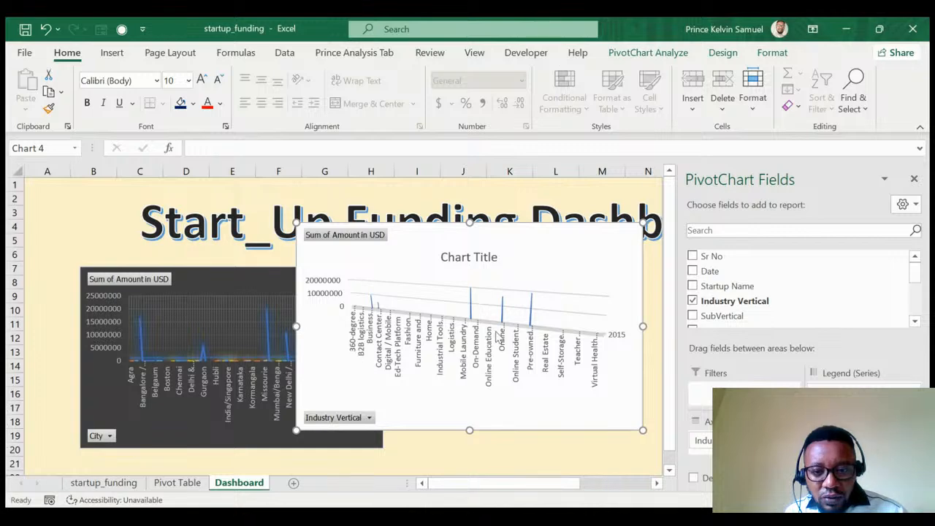
pyautogui.moveTo(433, 241); pyautogui.dragTo(524, 265)
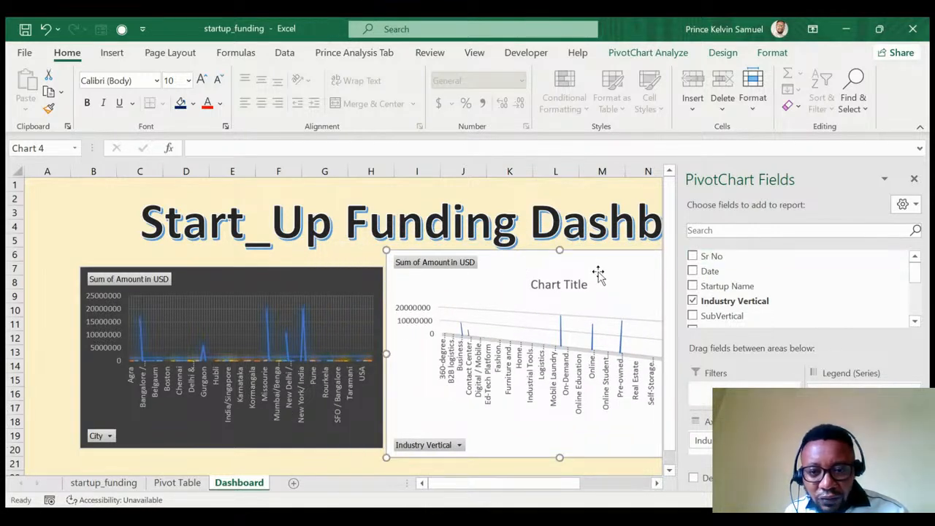
pyautogui.moveTo(599, 271); pyautogui.dragTo(370, 257)
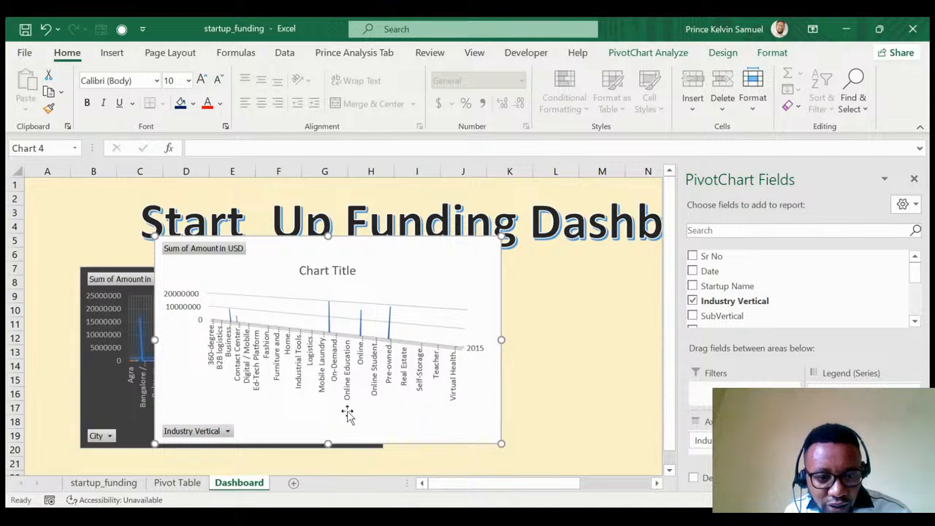
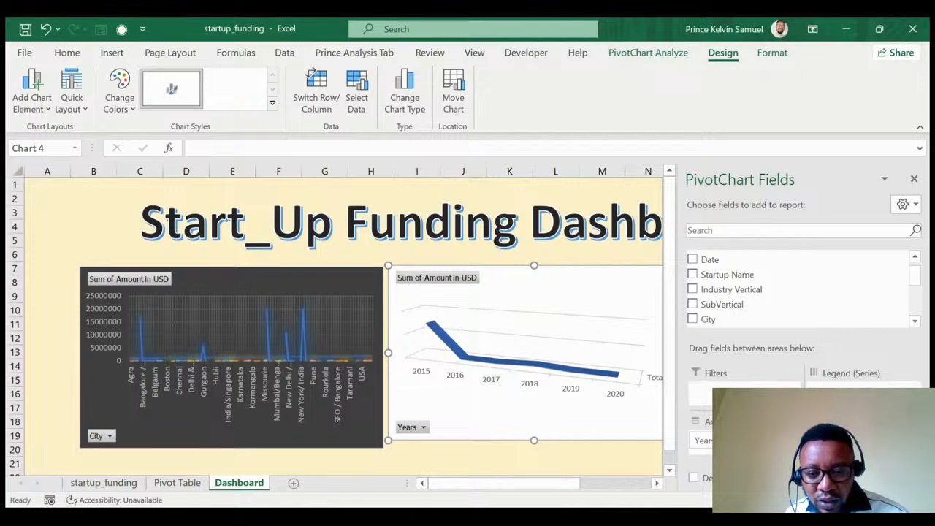
# Enlarge the 2015–2020 Years line chart slightly beside the City funding chart.
pyautogui.moveTo(529, 484)
pyautogui.mouseDown()
pyautogui.moveTo(547, 484)
pyautogui.moveTo(536, 485)
pyautogui.mouseUp()
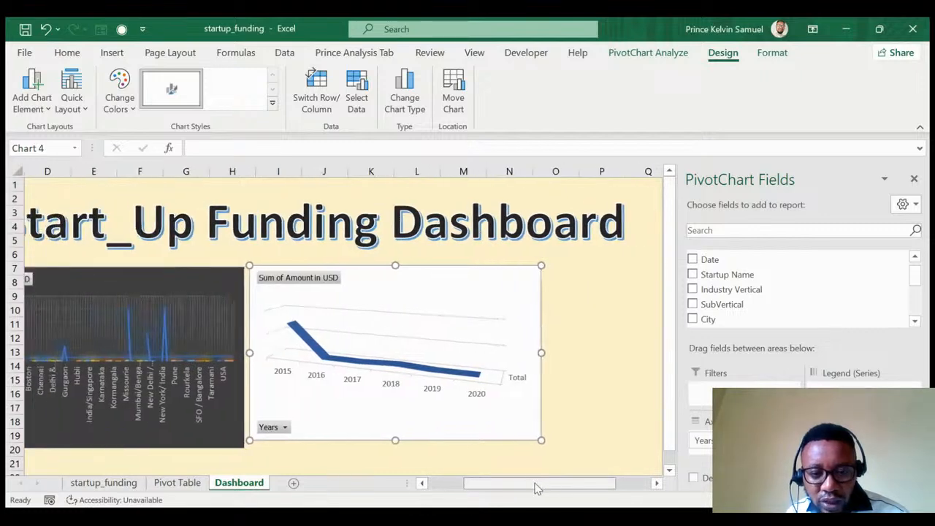
pyautogui.moveTo(538, 441); pyautogui.dragTo(547, 449)
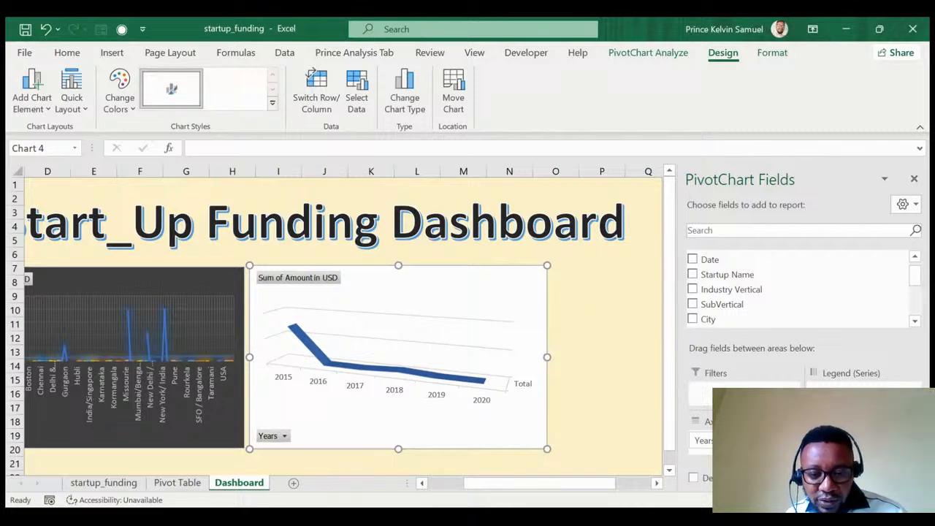
pyautogui.click(117, 483)
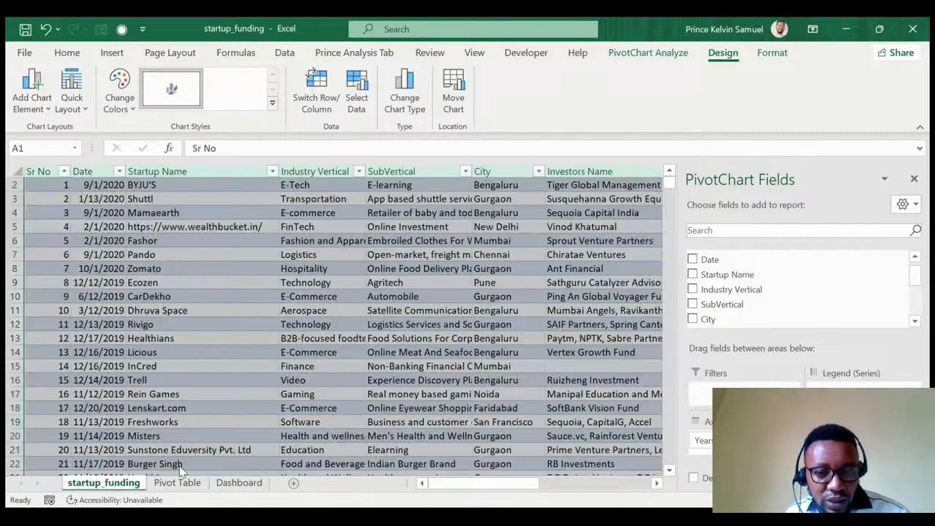
pyautogui.click(318, 254)
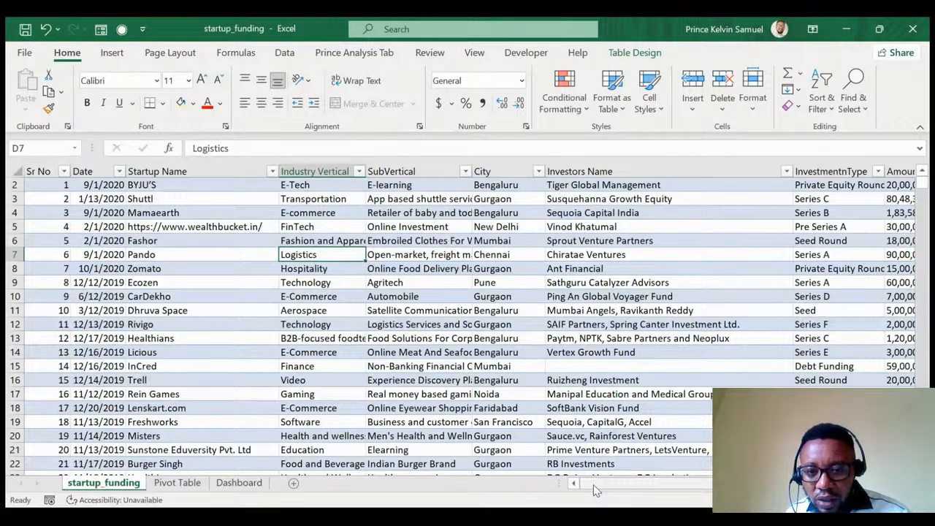
pyautogui.moveTo(594, 486); pyautogui.dragTo(694, 479)
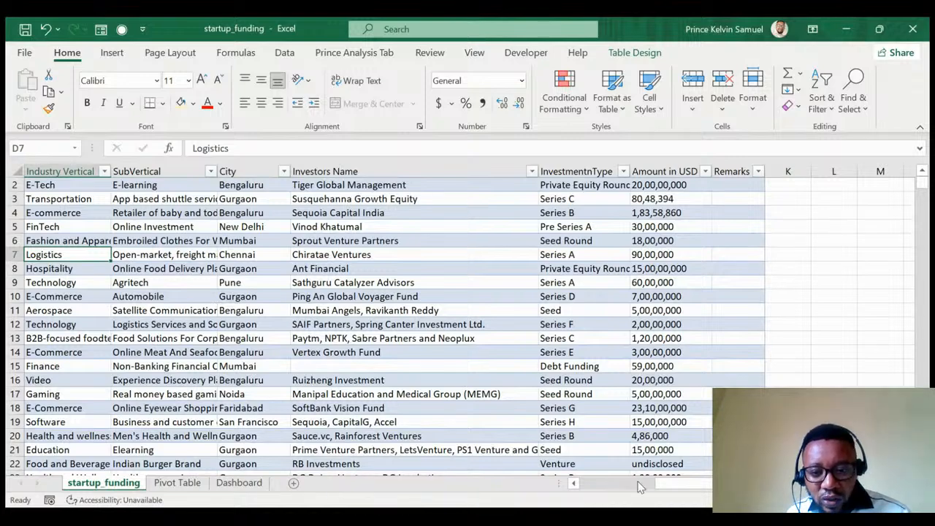
pyautogui.moveTo(666, 485); pyautogui.dragTo(563, 488)
pyautogui.click(238, 483)
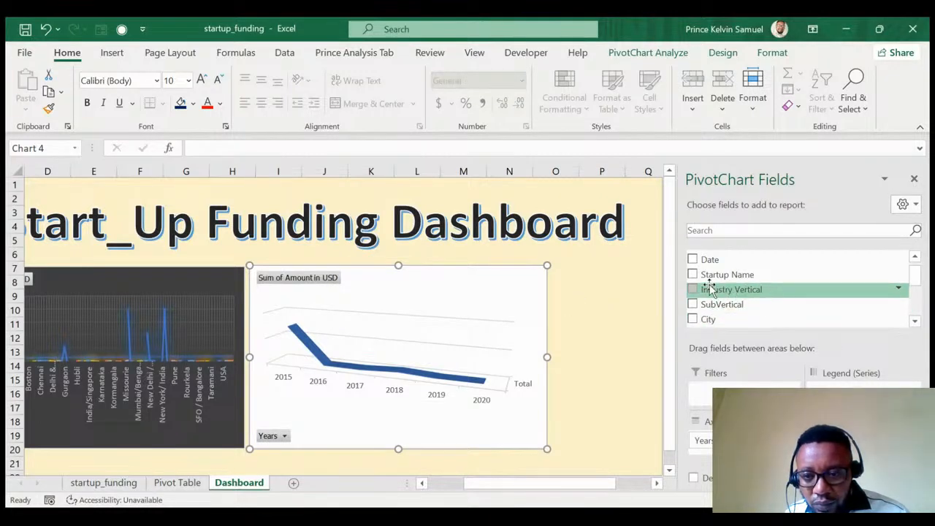
# Add SubVertical to the Years chart's categories and move a field into its series.
pyautogui.moveTo(700, 307); pyautogui.dragTo(709, 445)
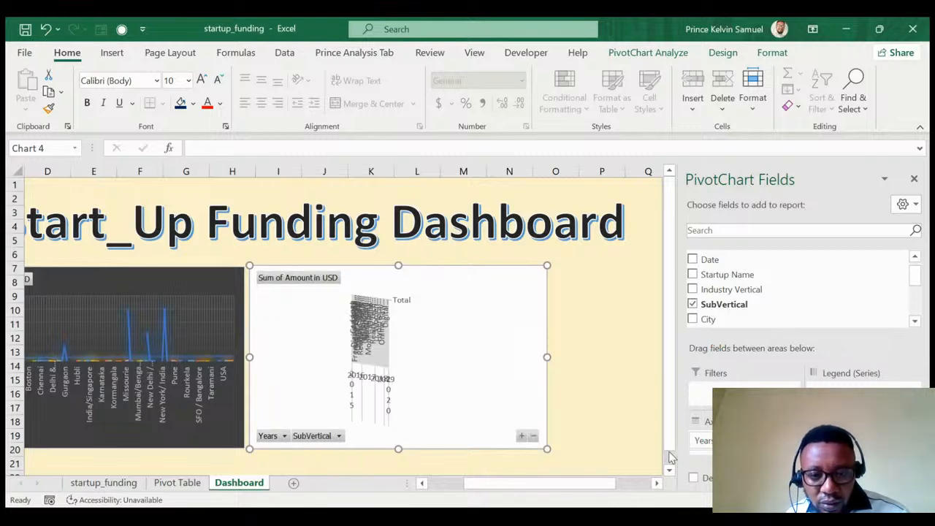
pyautogui.scroll(-1, 744, 442)
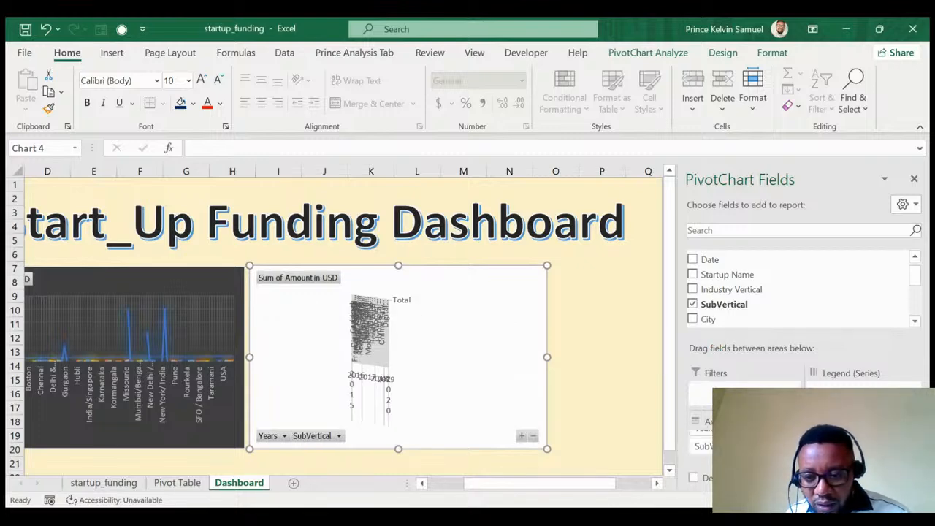
pyautogui.moveTo(745, 443); pyautogui.dragTo(852, 403)
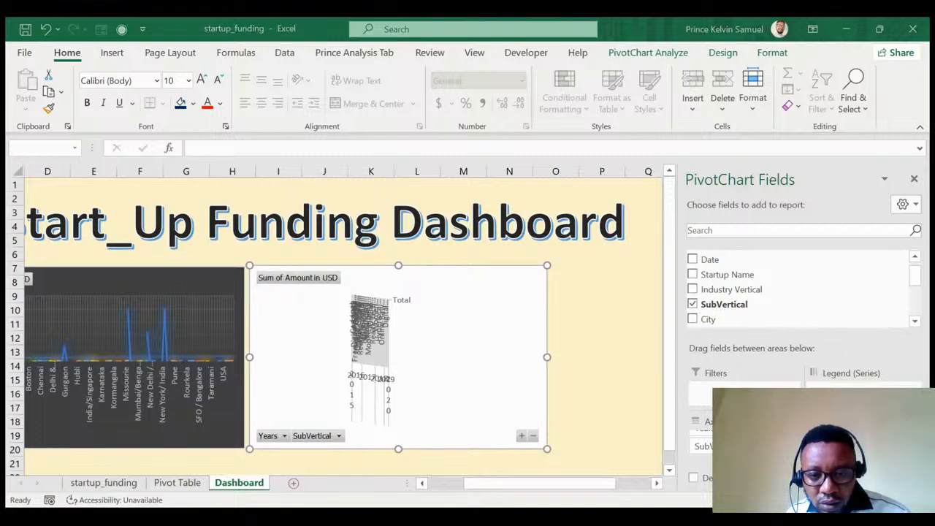
pyautogui.click(484, 309)
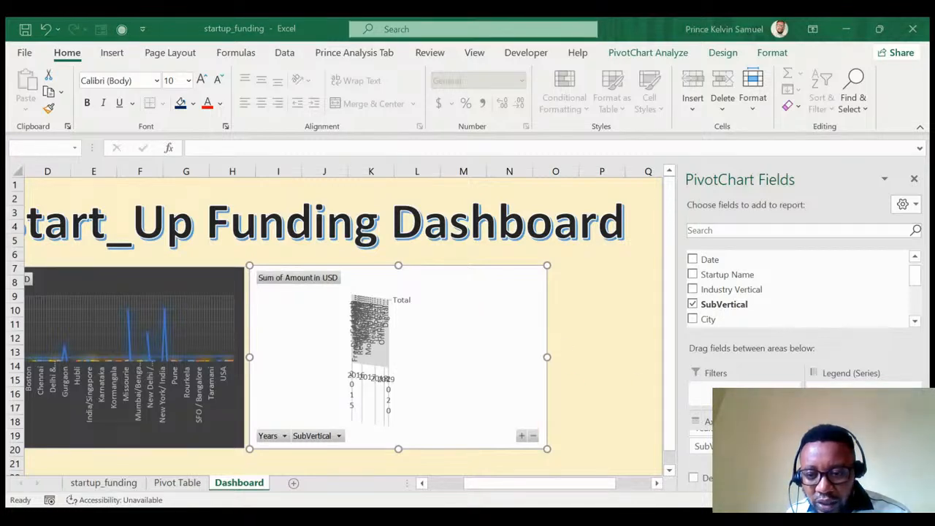
pyautogui.click(488, 318)
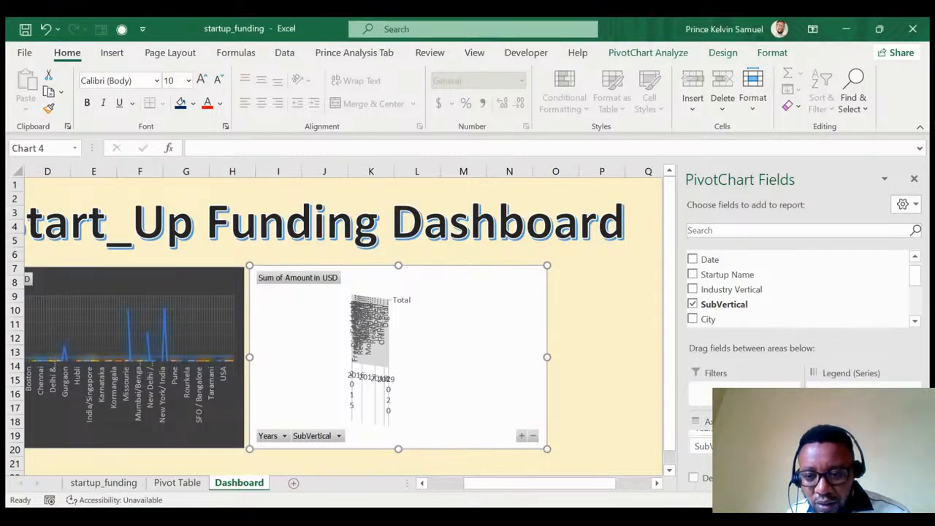
pyautogui.scroll(-1, 751, 296)
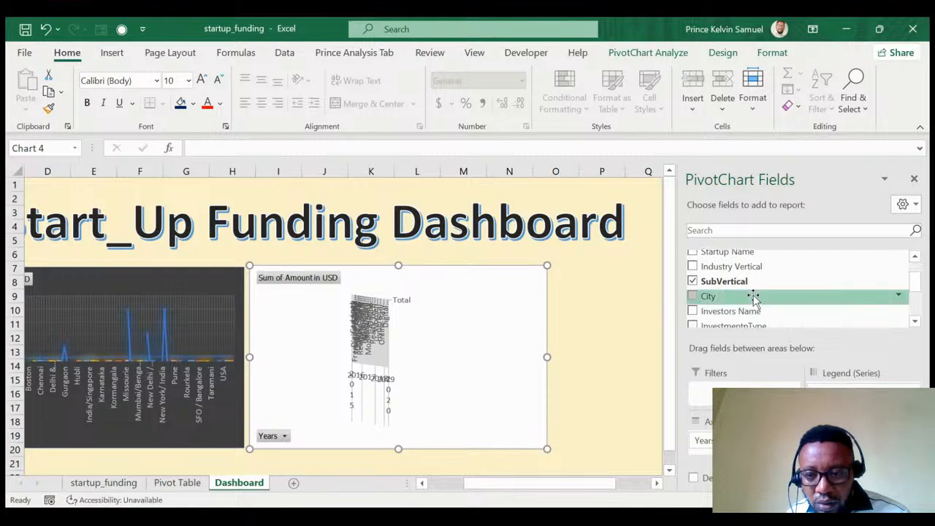
# Replace Years with SubVertical on the chart's axis and add Date as the series.
pyautogui.click(719, 281)
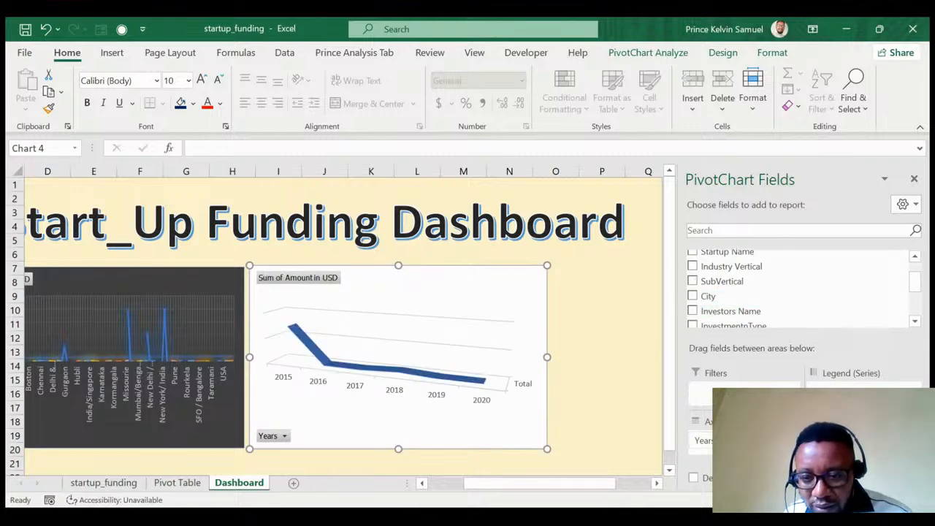
pyautogui.moveTo(752, 441); pyautogui.dragTo(747, 313)
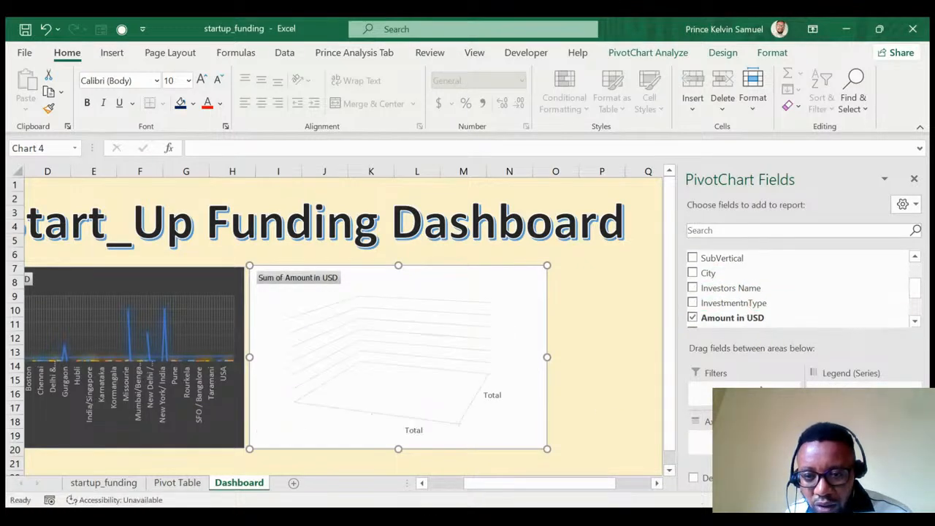
pyautogui.moveTo(722, 260); pyautogui.dragTo(708, 440)
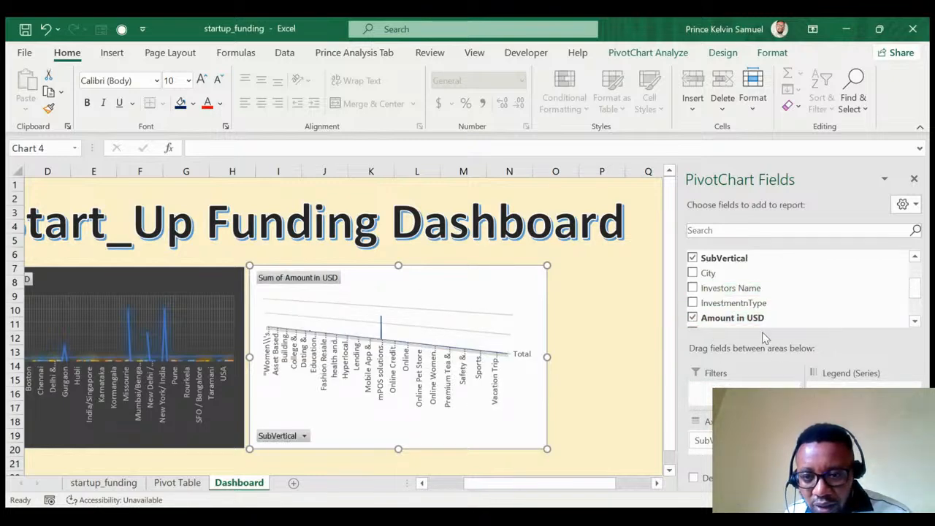
pyautogui.scroll(2, 753, 321)
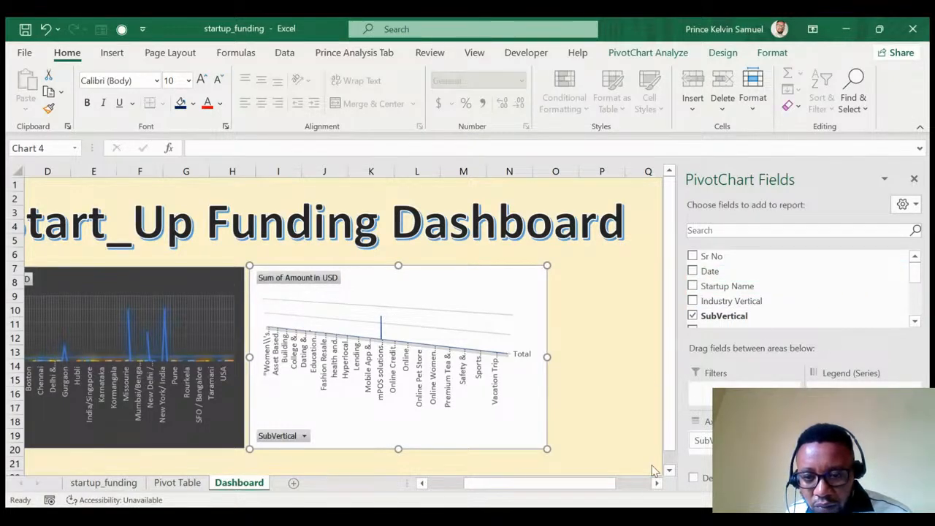
pyautogui.moveTo(729, 271); pyautogui.dragTo(836, 387)
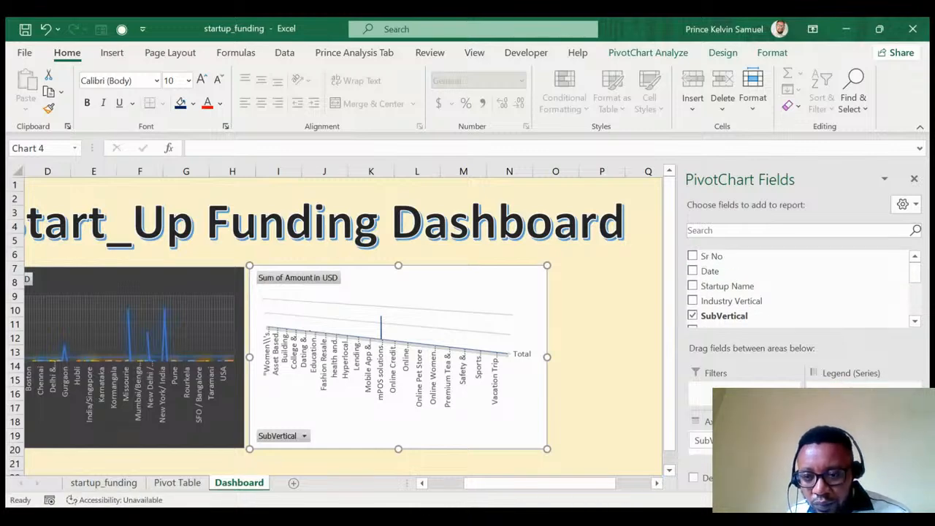
pyautogui.scroll(-3, 800, 289)
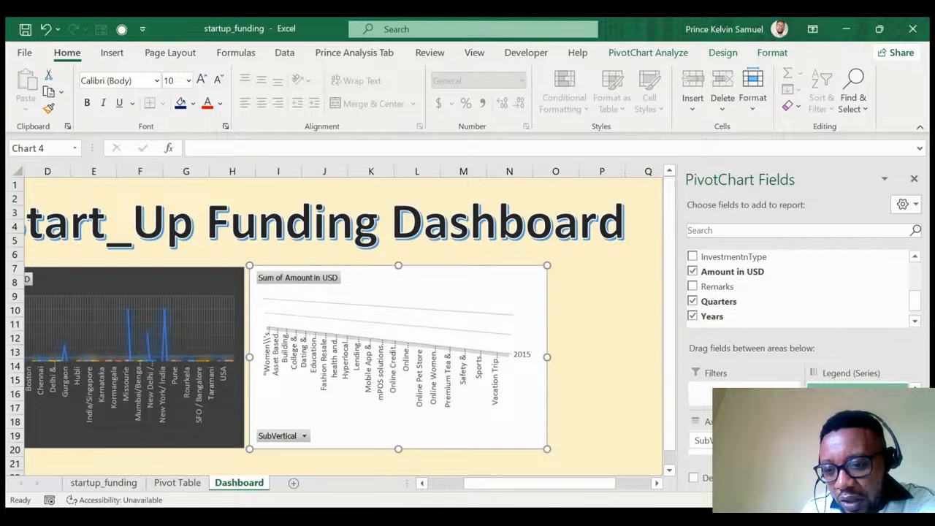
# Clear SubVertical, the series field and Quarters from the pivot chart.
pyautogui.moveTo(705, 440); pyautogui.dragTo(745, 263)
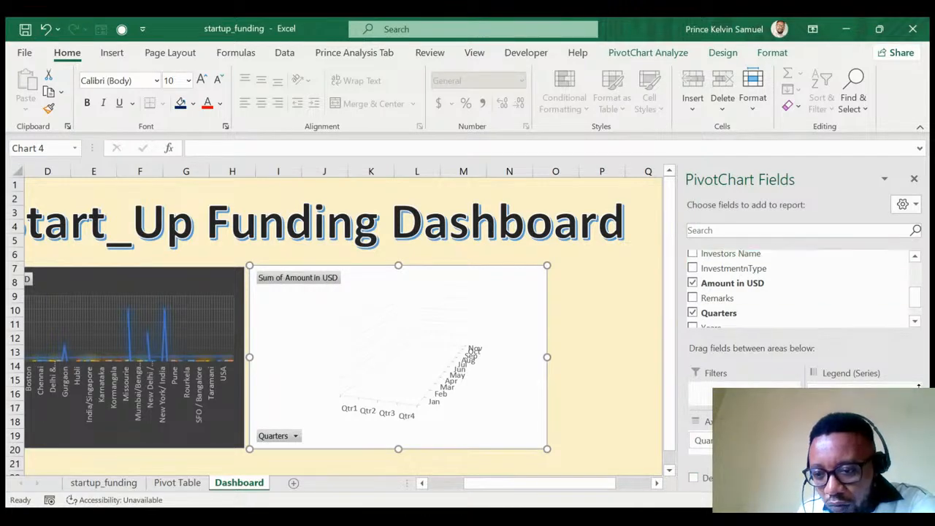
pyautogui.moveTo(861, 387); pyautogui.dragTo(783, 317)
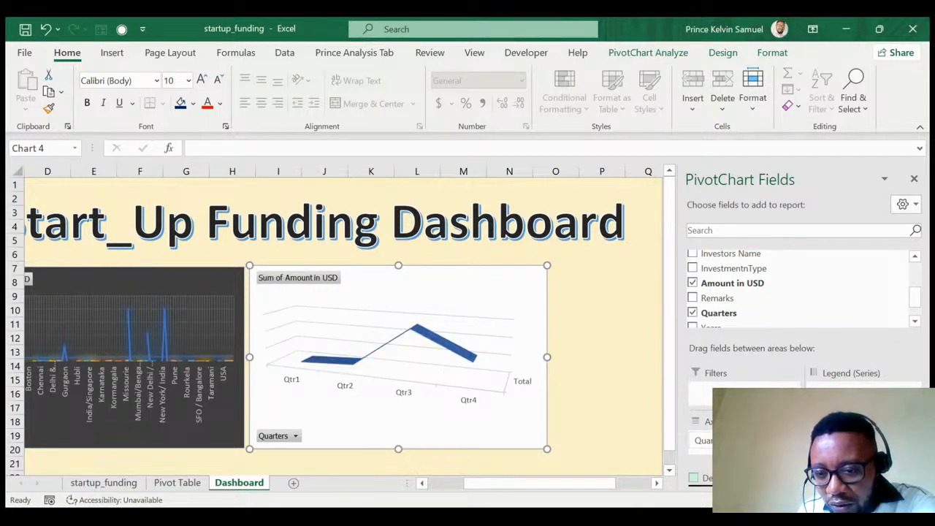
pyautogui.moveTo(730, 440); pyautogui.dragTo(758, 315)
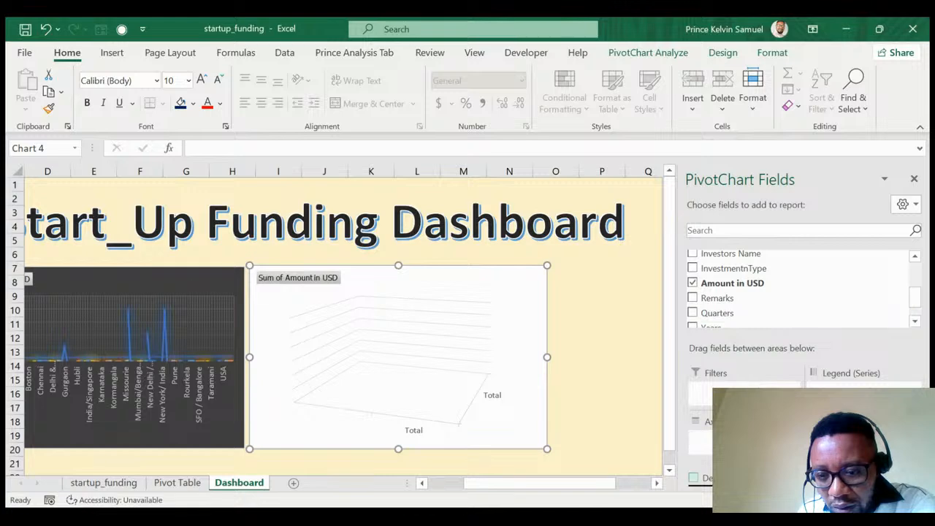
pyautogui.scroll(3, 719, 307)
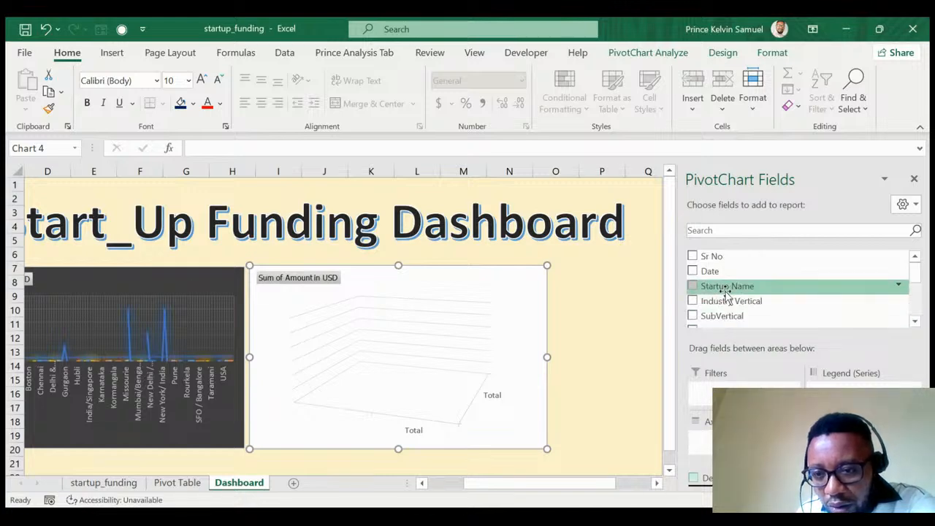
# Add Date, drop it from the axis, and show each quarter as its own series.
pyautogui.click(692, 271)
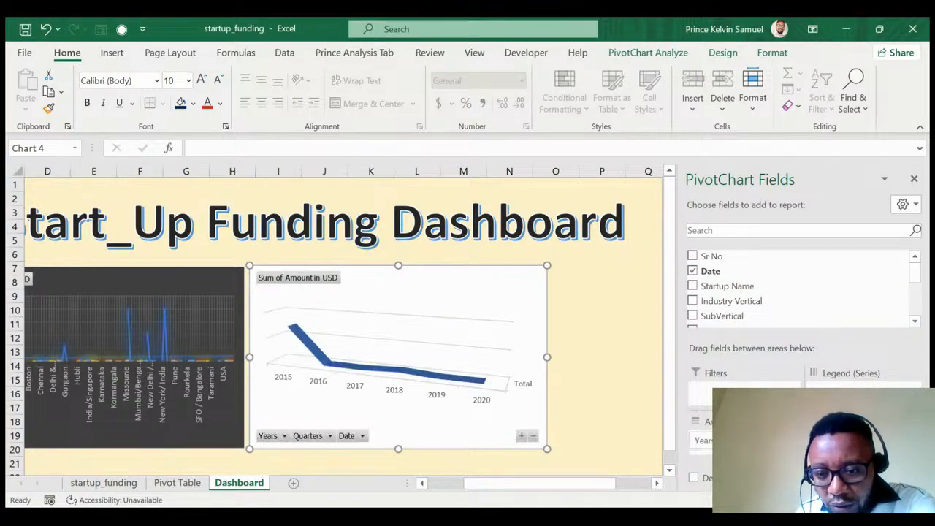
pyautogui.scroll(-3, 731, 293)
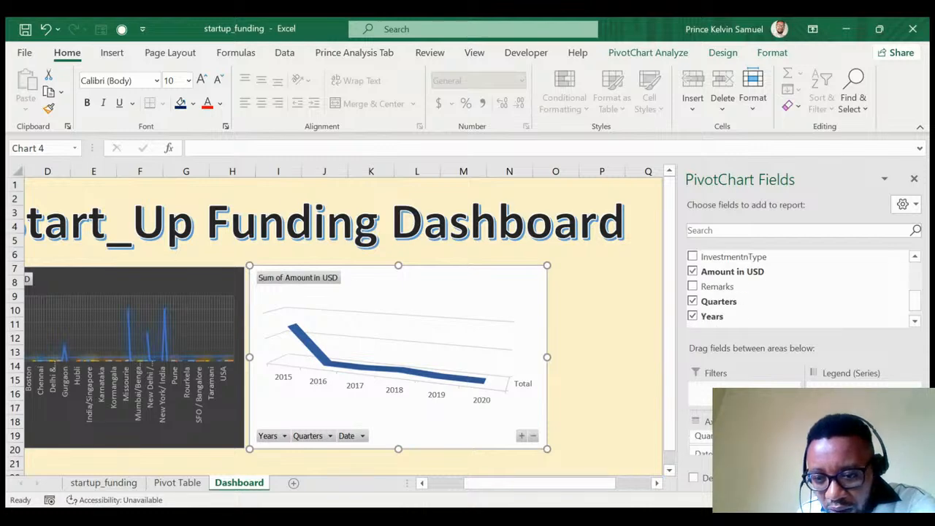
pyautogui.scroll(-1, 744, 444)
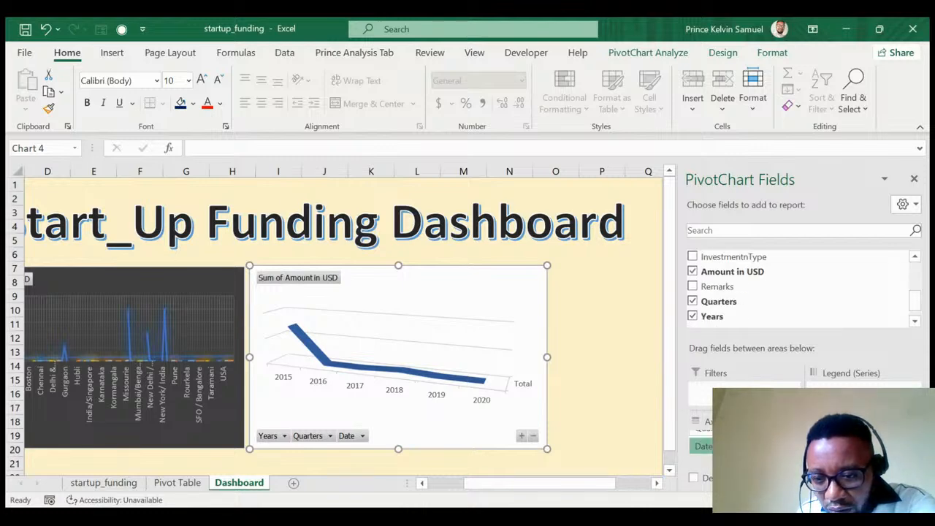
pyautogui.click(745, 478)
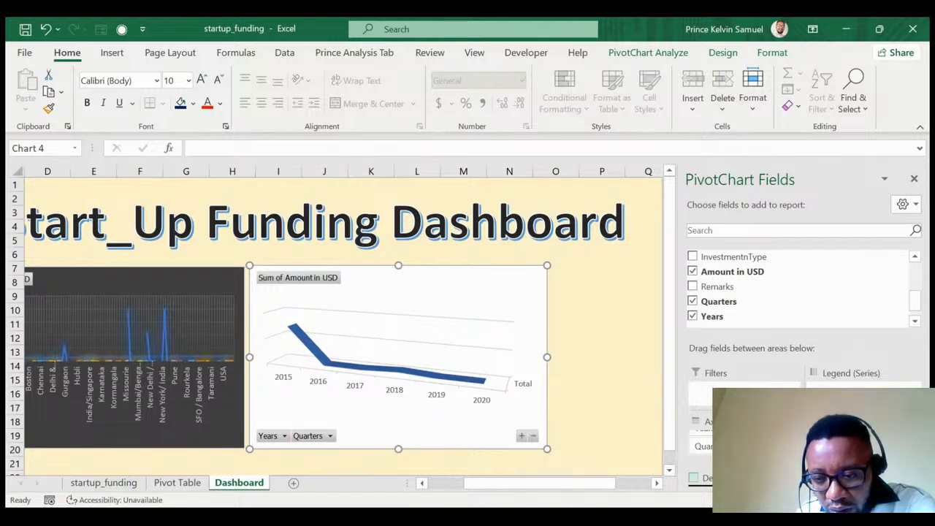
pyautogui.moveTo(730, 446); pyautogui.dragTo(862, 399)
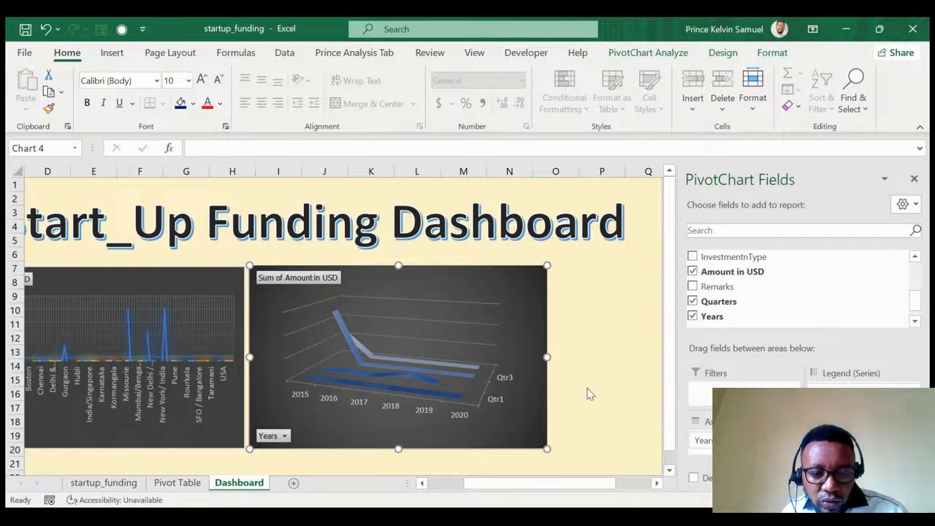
# Deselect the chart via cell P19, scroll the Dashboard back left, and open startup_funding.
pyautogui.click(608, 434)
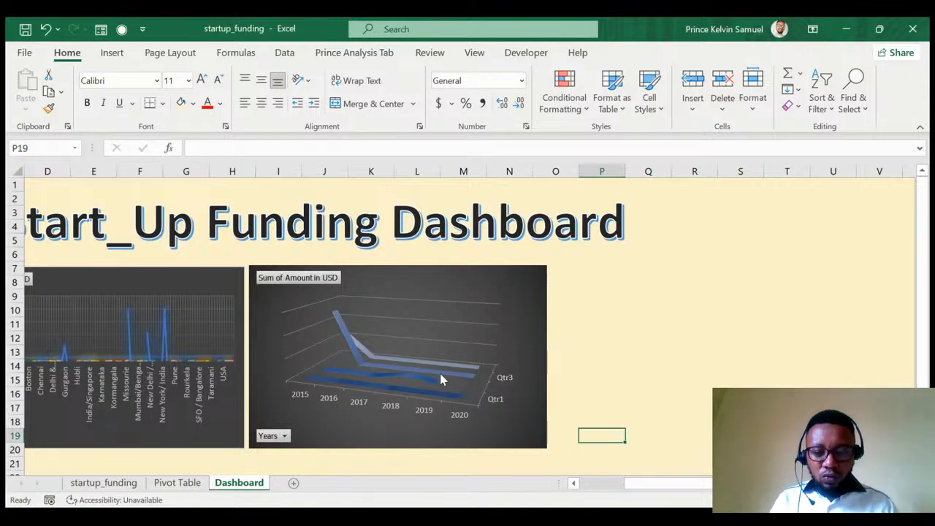
pyautogui.moveTo(710, 488); pyautogui.dragTo(560, 482)
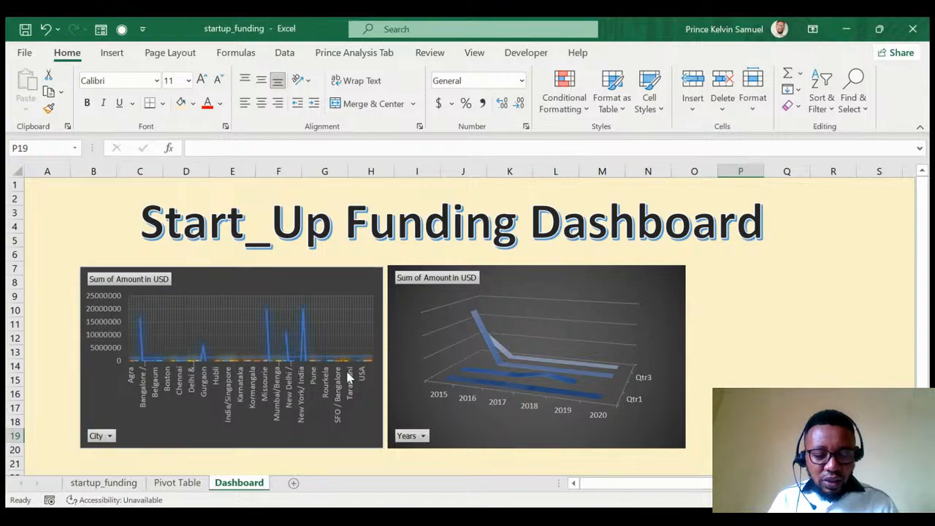
pyautogui.click(116, 485)
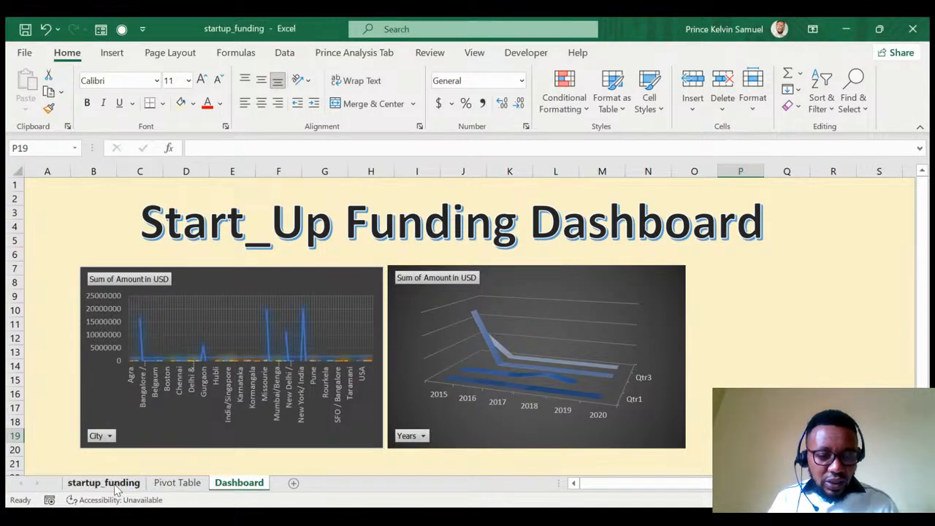
# Select the whole startup_funding data range from its top-left cell.
pyautogui.click(264, 298)
pyautogui.hotkey('ctrl', 'Left')
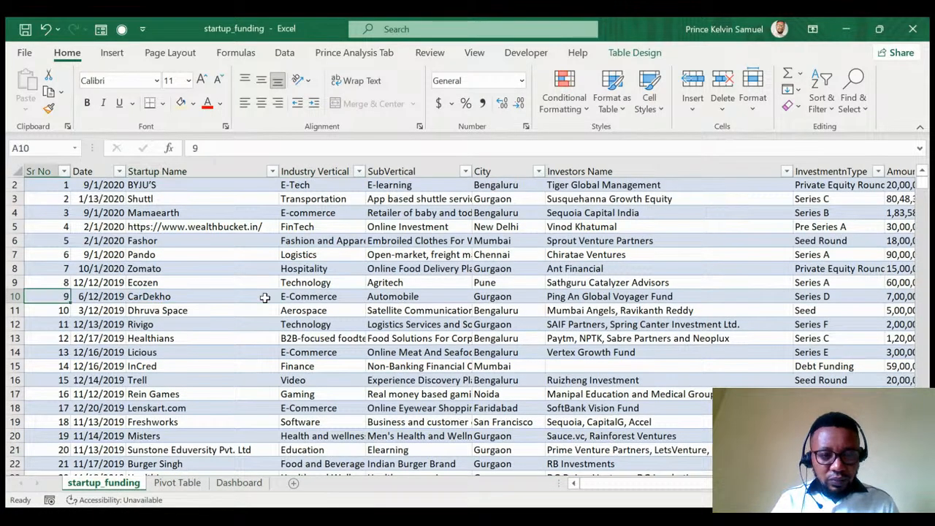
pyautogui.hotkey('ctrl', 'Up')
pyautogui.hotkey('ctrl', 'shift', 'Right')
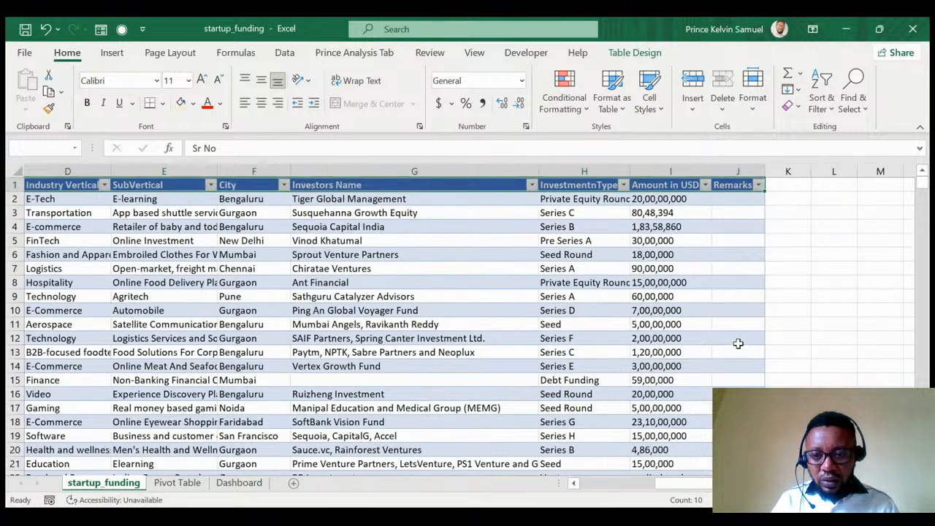
pyautogui.hotkey('ctrl', 'shift', 'Down')
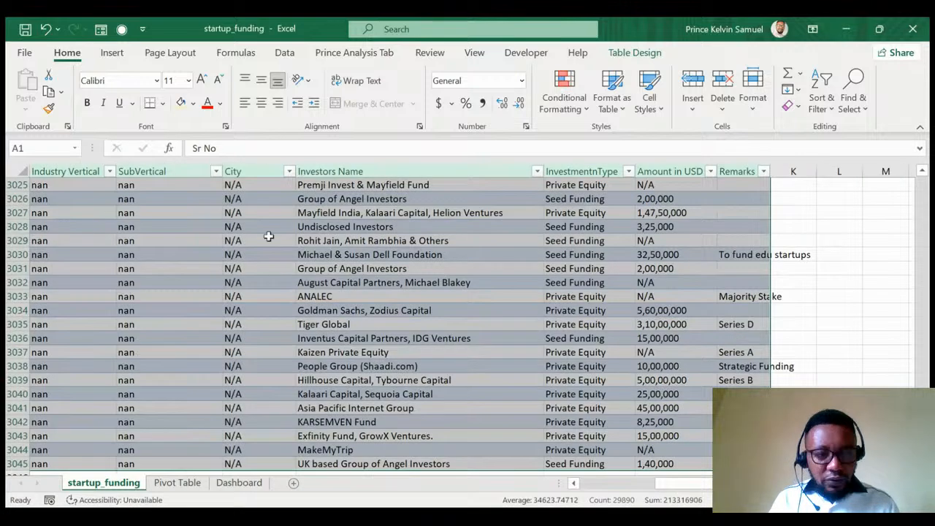
# Create a PivotTable from the data at cell J3 of the Pivot Table sheet.
pyautogui.click(112, 52)
pyautogui.click(37, 103)
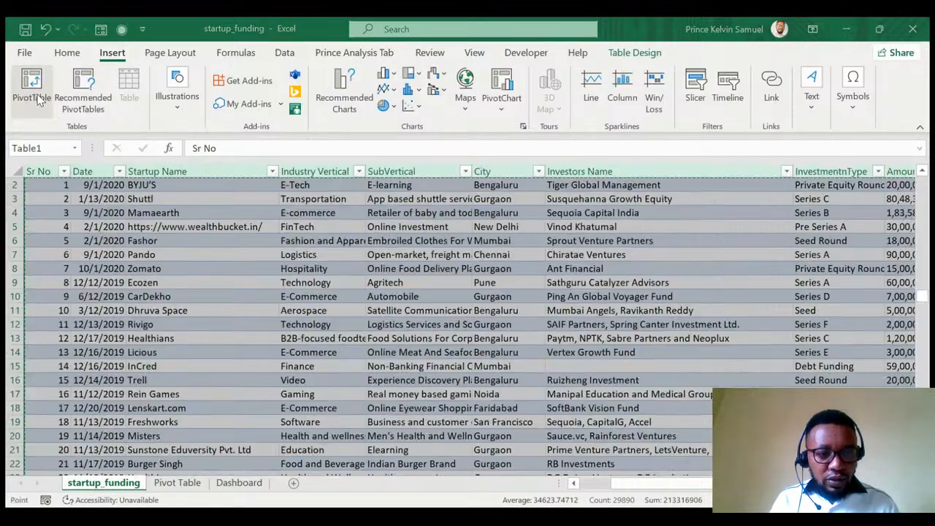
pyautogui.click(600, 293)
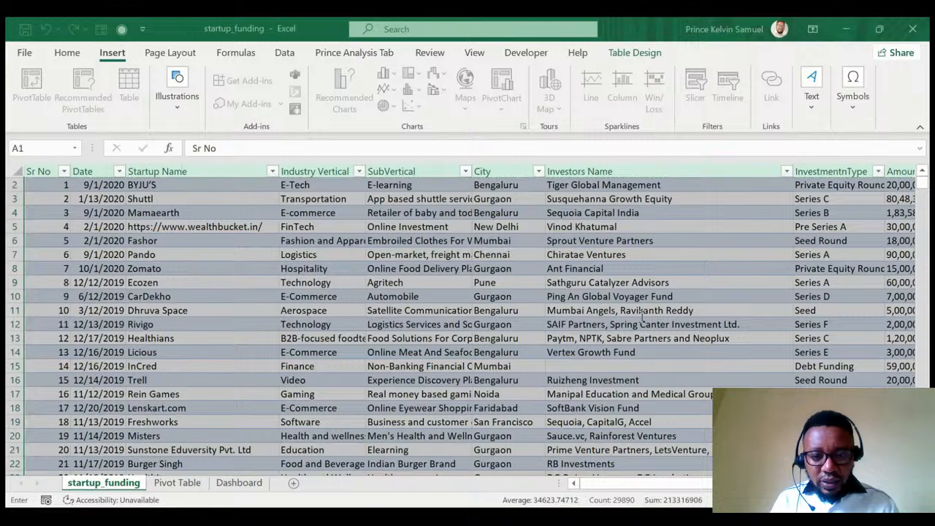
pyautogui.click(182, 483)
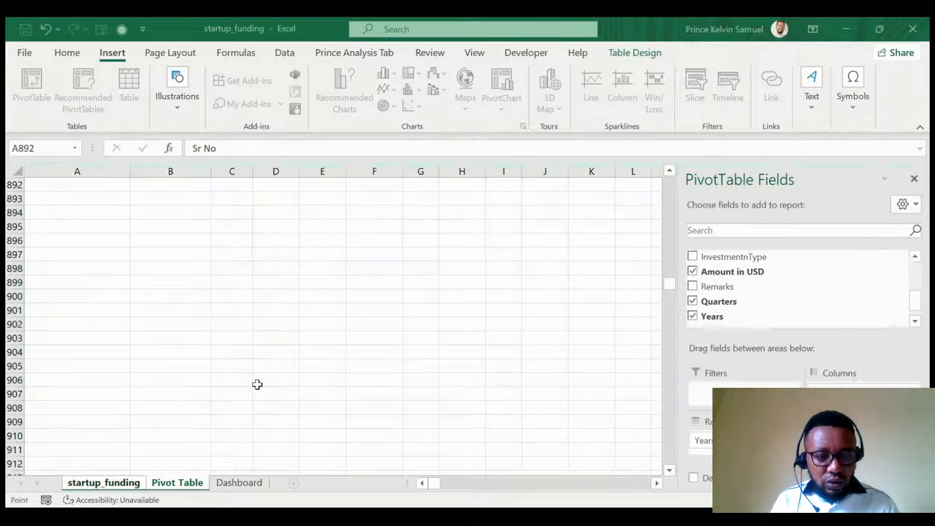
pyautogui.scroll(6, 273, 354)
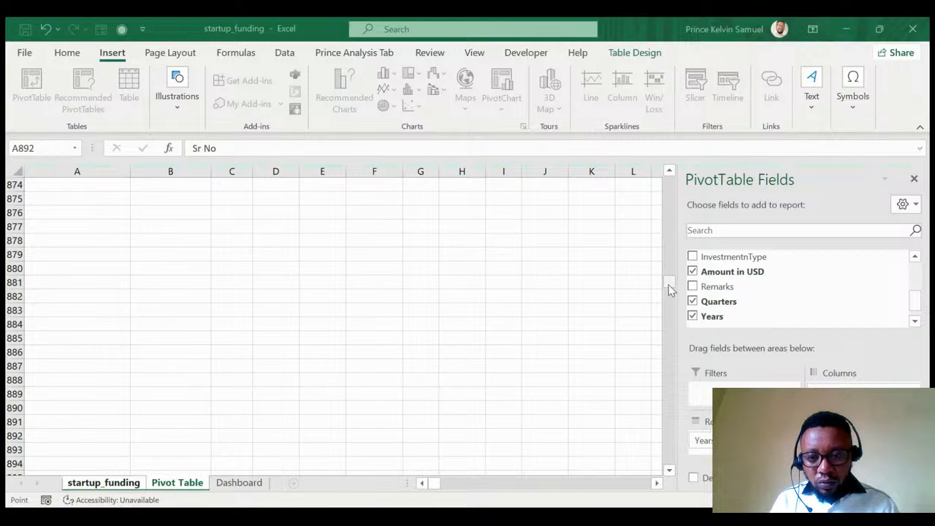
pyautogui.moveTo(670, 286); pyautogui.dragTo(676, 165)
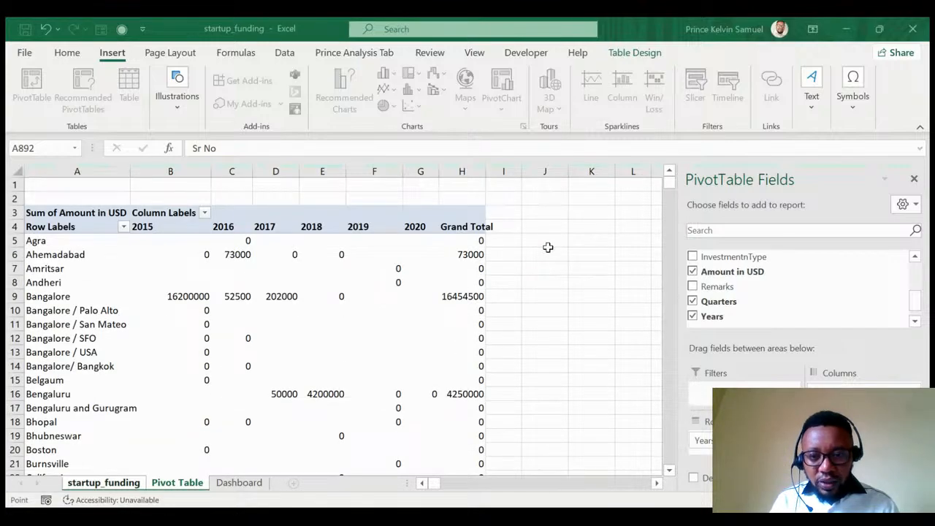
pyautogui.click(552, 213)
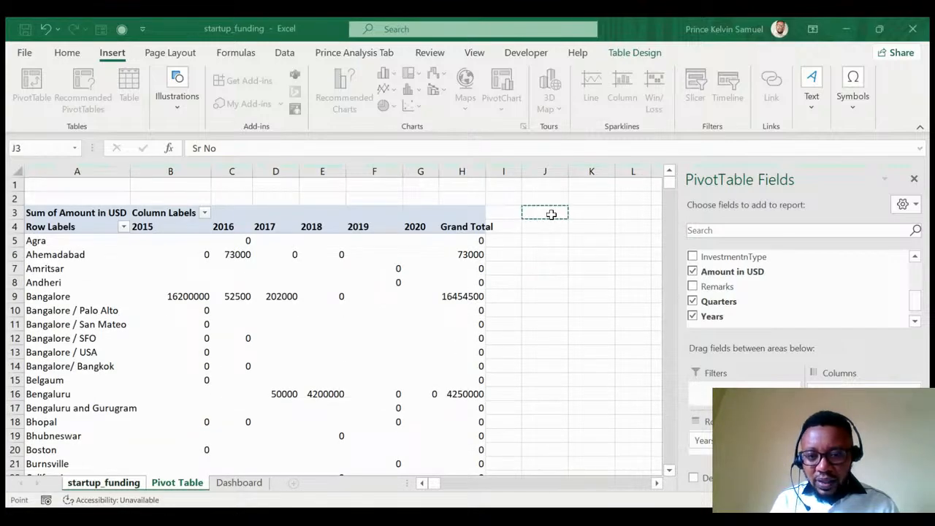
pyautogui.click(318, 355)
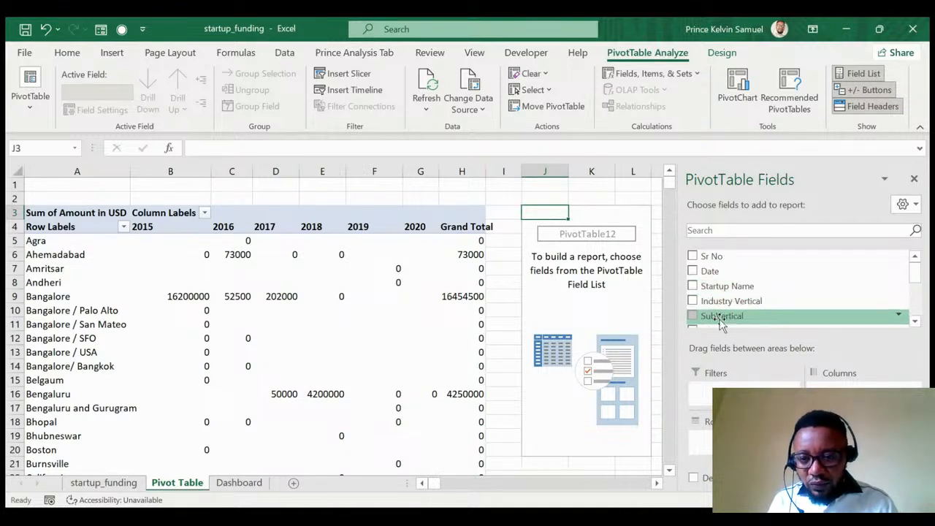
# Count Startup Name by Years in the new pivot and select its 2015–2020 counts.
pyautogui.moveTo(722, 289); pyautogui.dragTo(862, 444)
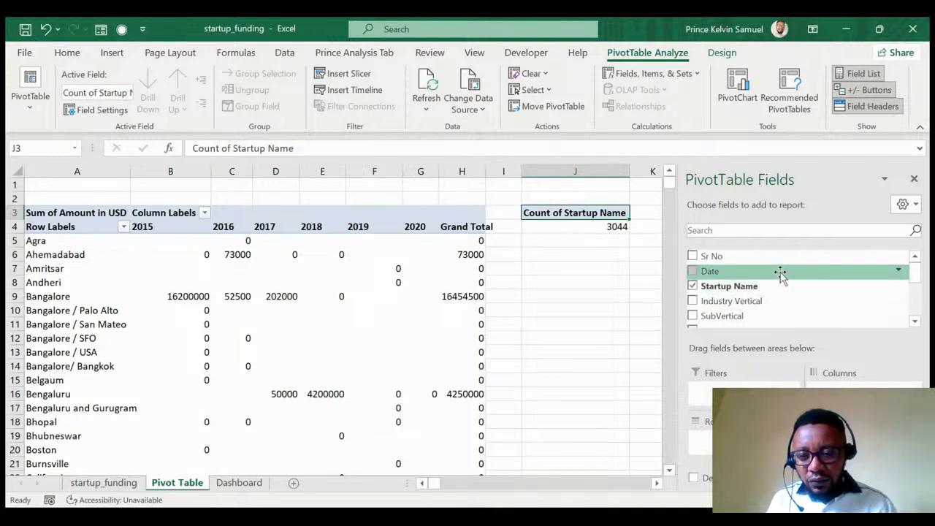
pyautogui.scroll(-3, 780, 274)
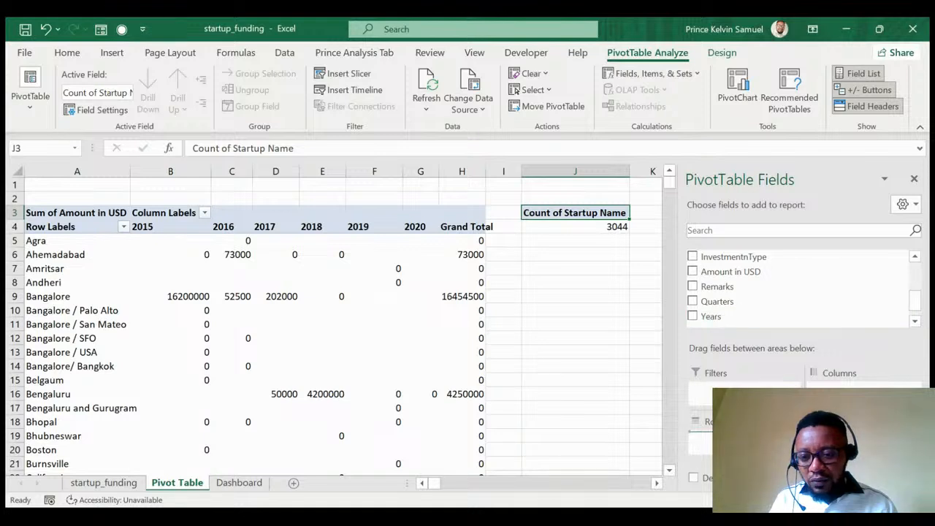
pyautogui.click(693, 316)
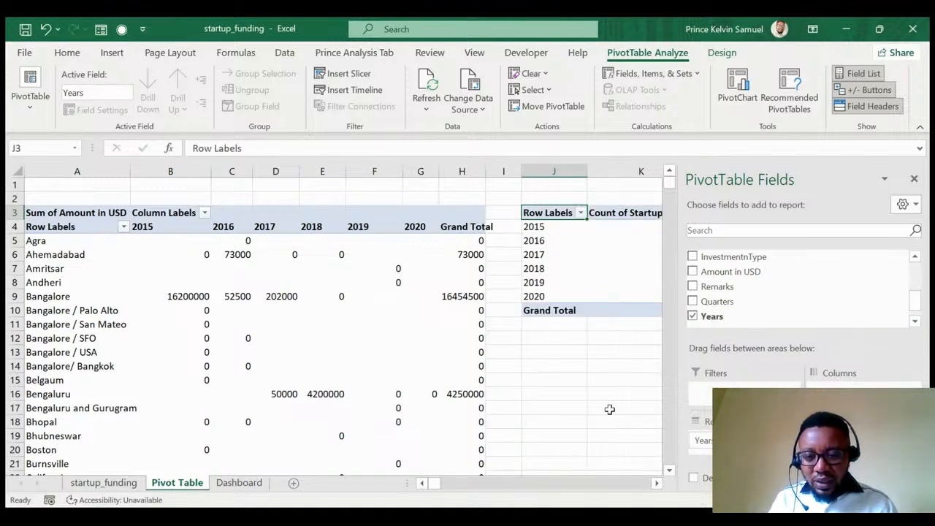
pyautogui.click(656, 483)
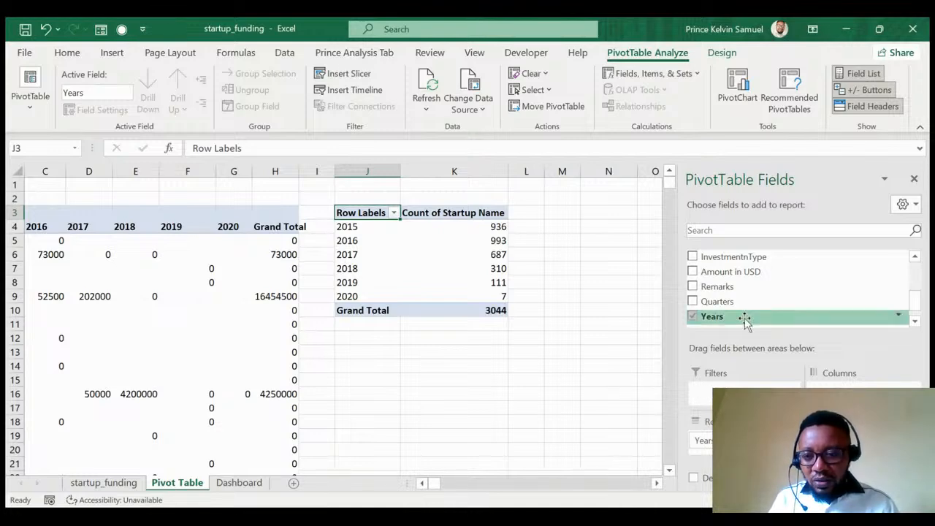
pyautogui.scroll(3, 738, 292)
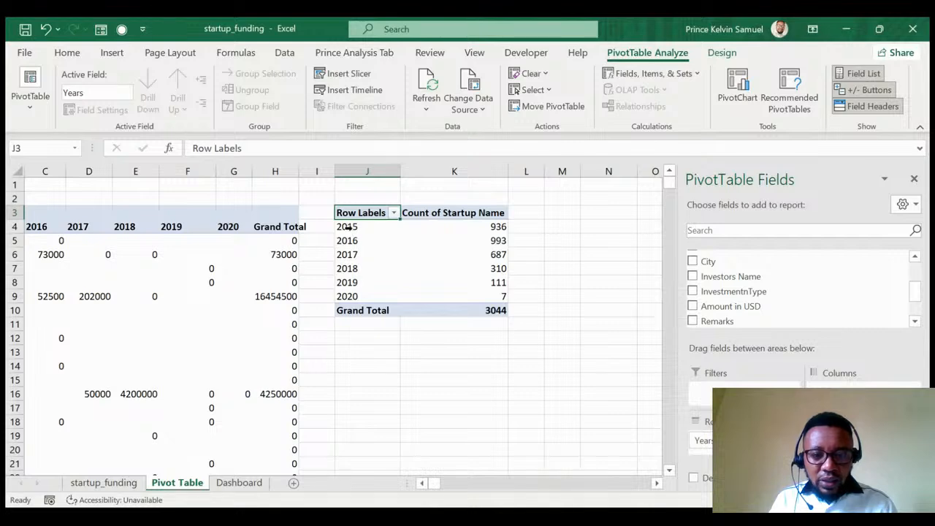
pyautogui.moveTo(353, 228); pyautogui.dragTo(455, 294)
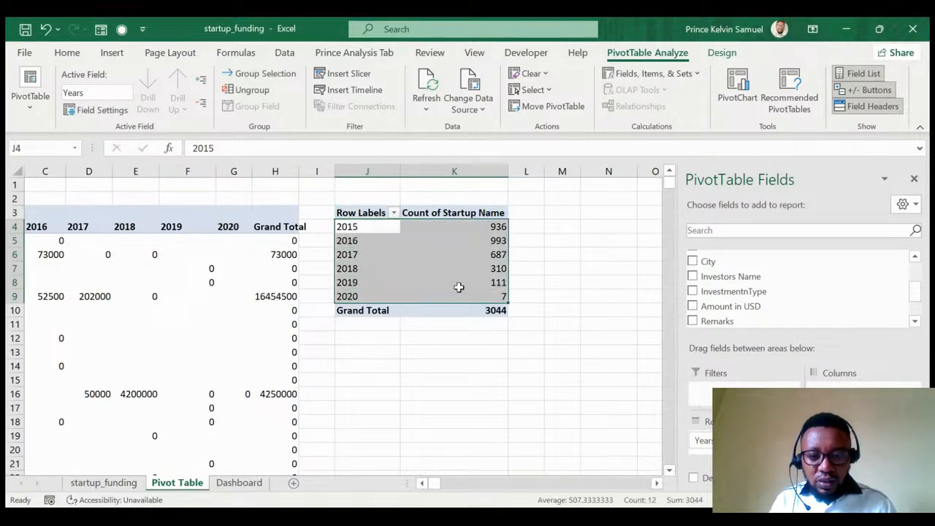
pyautogui.click(458, 285)
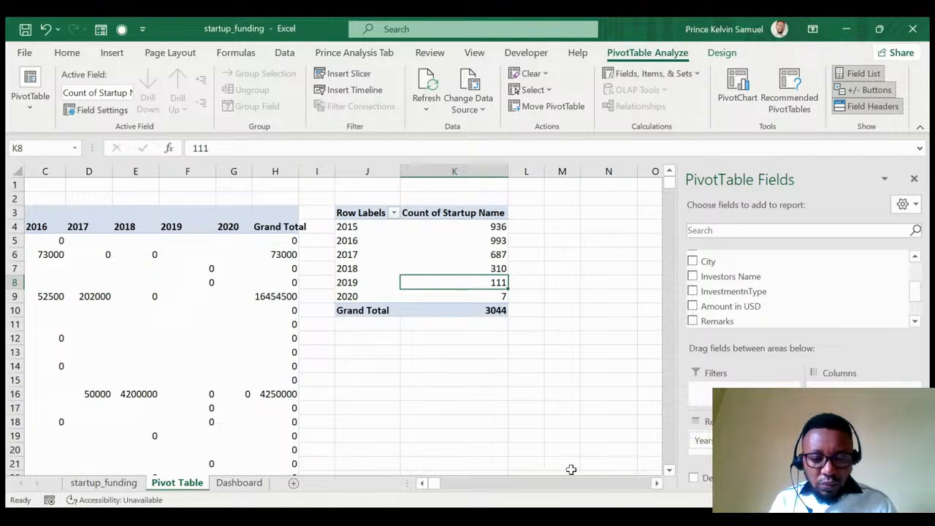
# On the Dashboard, hide the field list and shift the City and Years charts left.
pyautogui.click(250, 485)
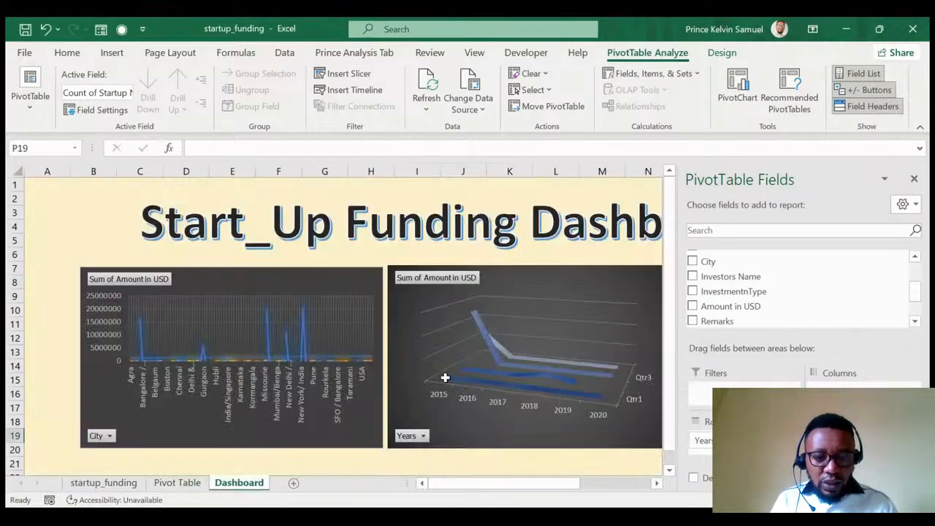
pyautogui.click(714, 272)
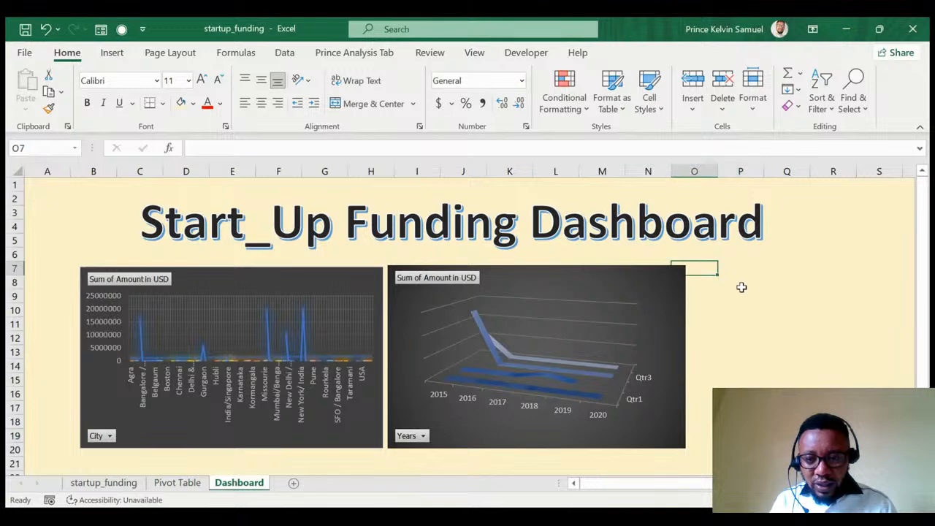
pyautogui.click(735, 283)
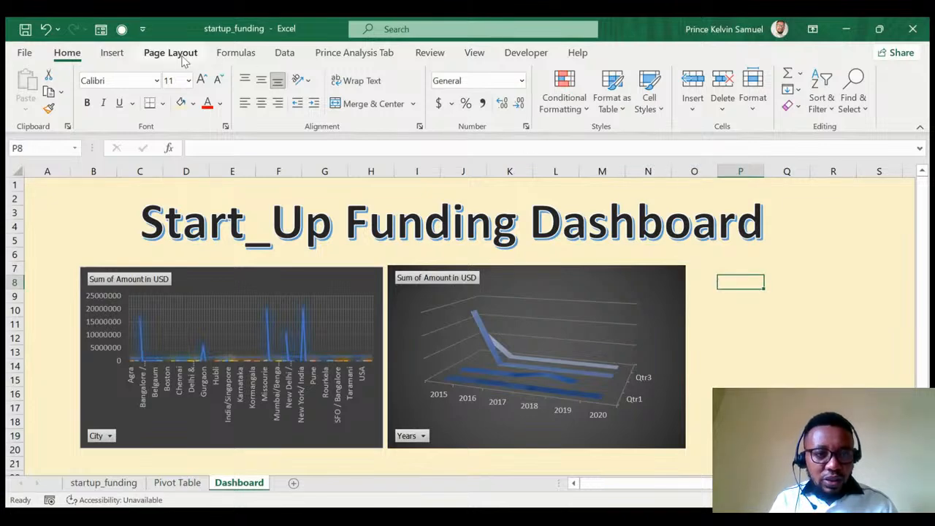
pyautogui.click(664, 431)
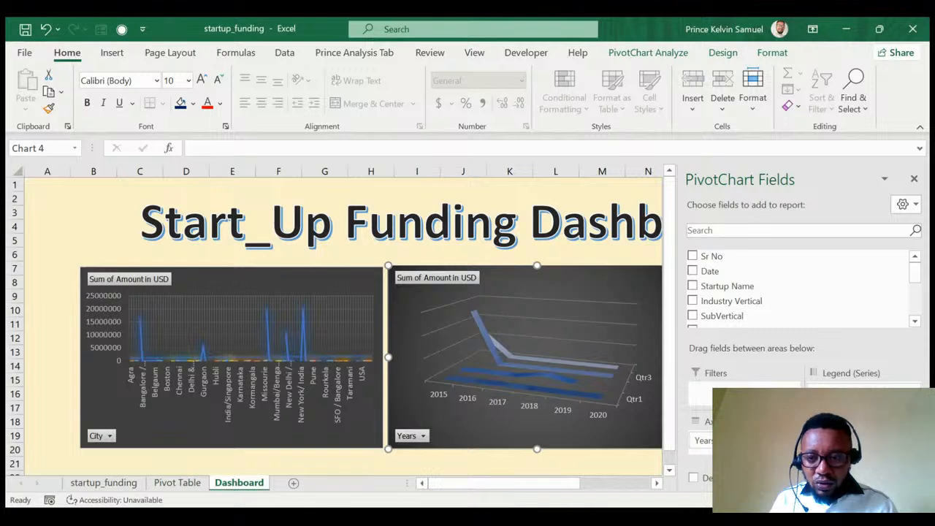
pyautogui.click(914, 178)
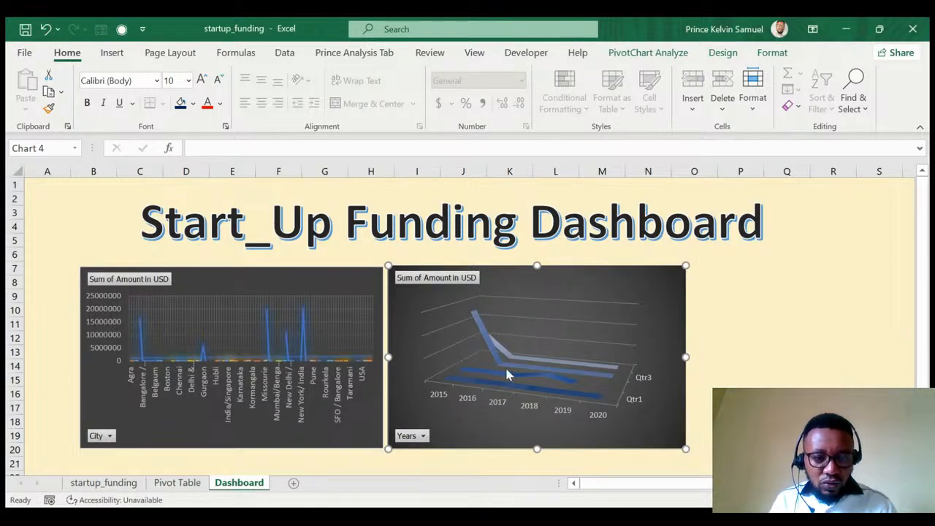
pyautogui.moveTo(333, 280); pyautogui.dragTo(293, 278)
pyautogui.moveTo(547, 277); pyautogui.dragTo(505, 280)
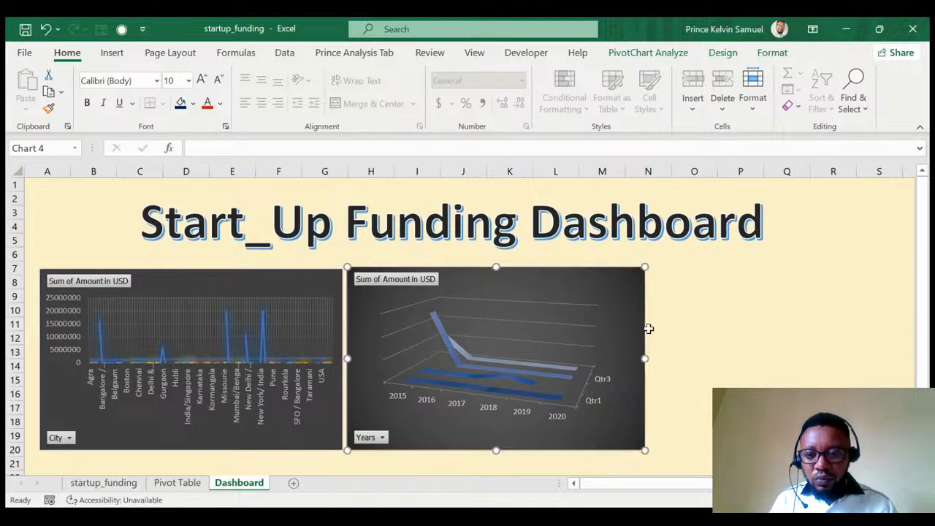
pyautogui.click(698, 294)
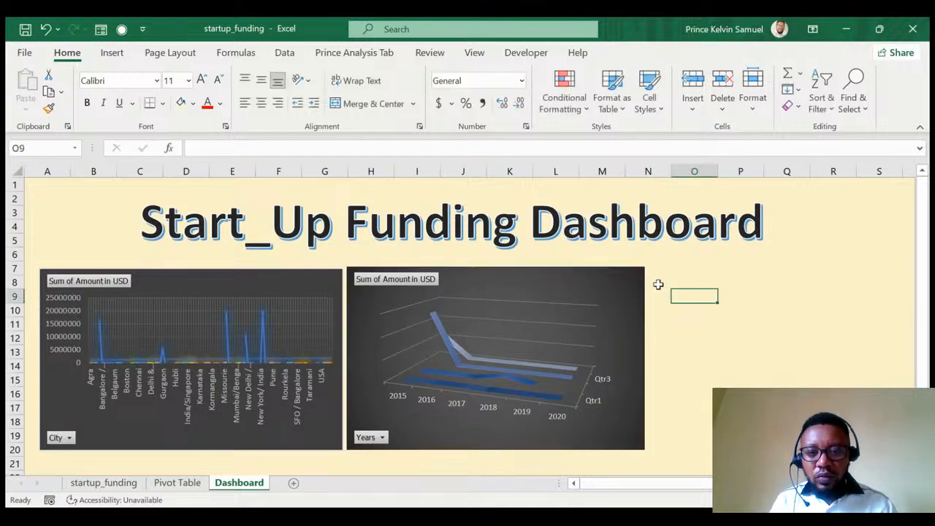
pyautogui.click(114, 58)
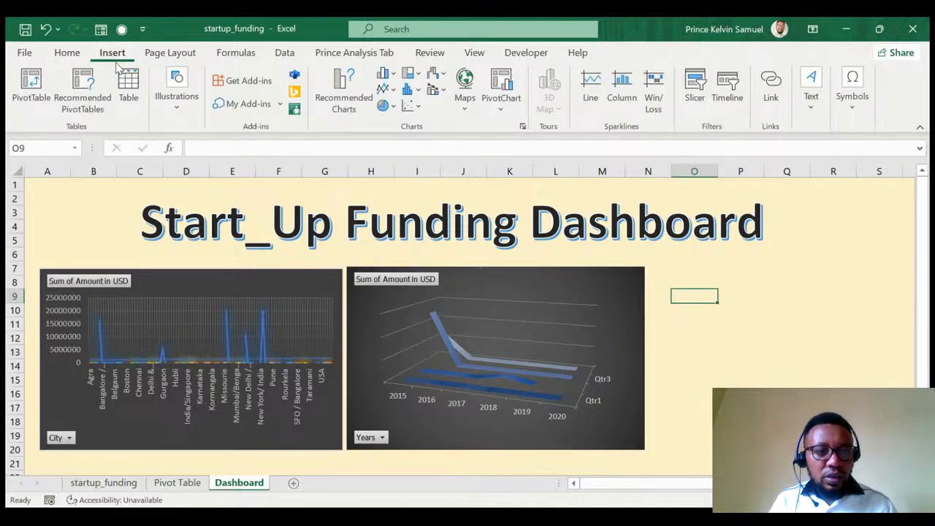
# Insert a blank doughnut chart on the Dashboard sheet.
pyautogui.click(396, 108)
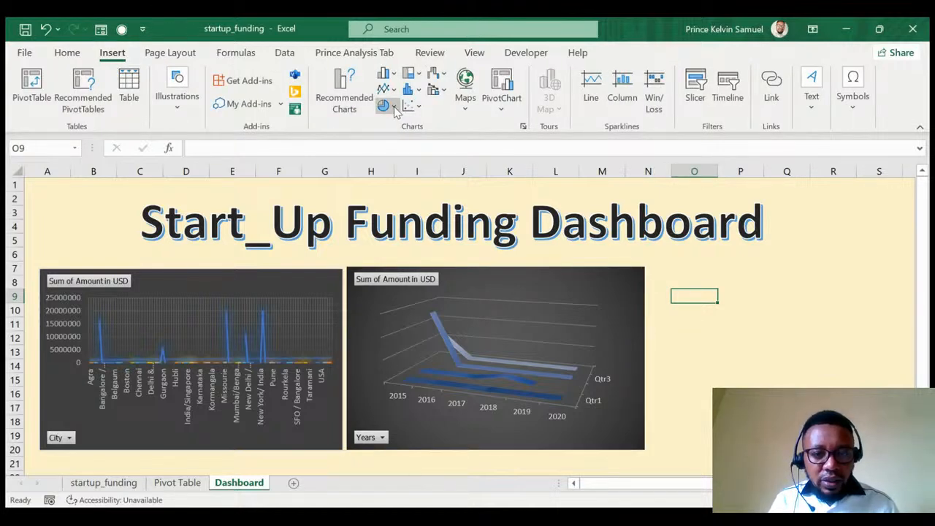
pyautogui.click(406, 300)
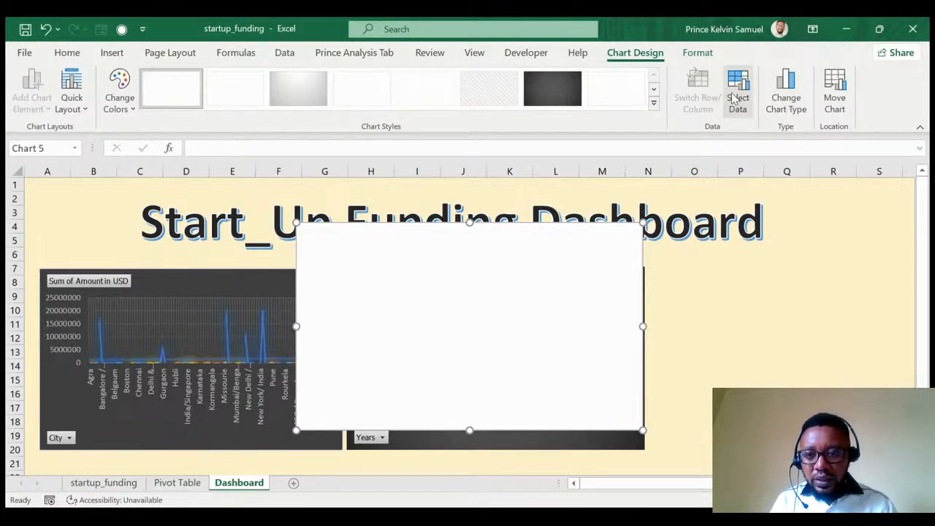
pyautogui.click(737, 88)
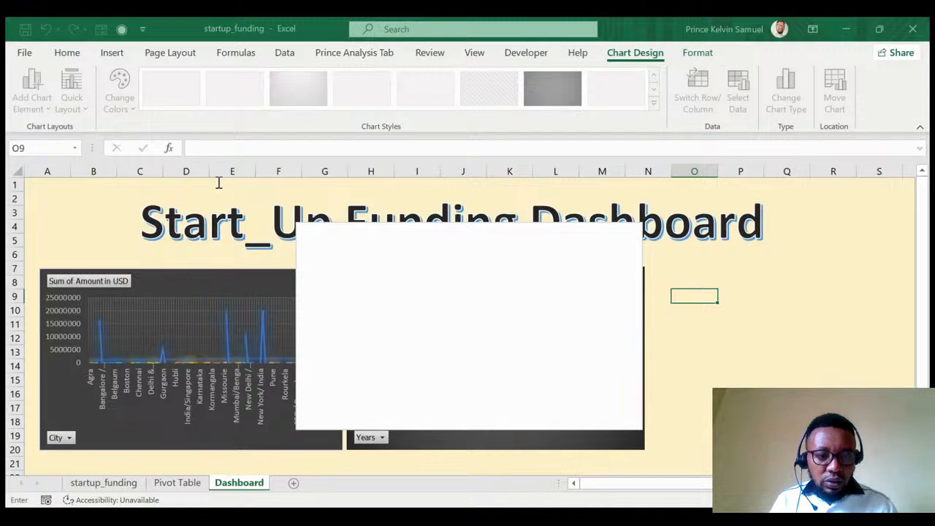
# Give the doughnut chart the year counts J4:K9 and delete its Total title.
pyautogui.click(177, 483)
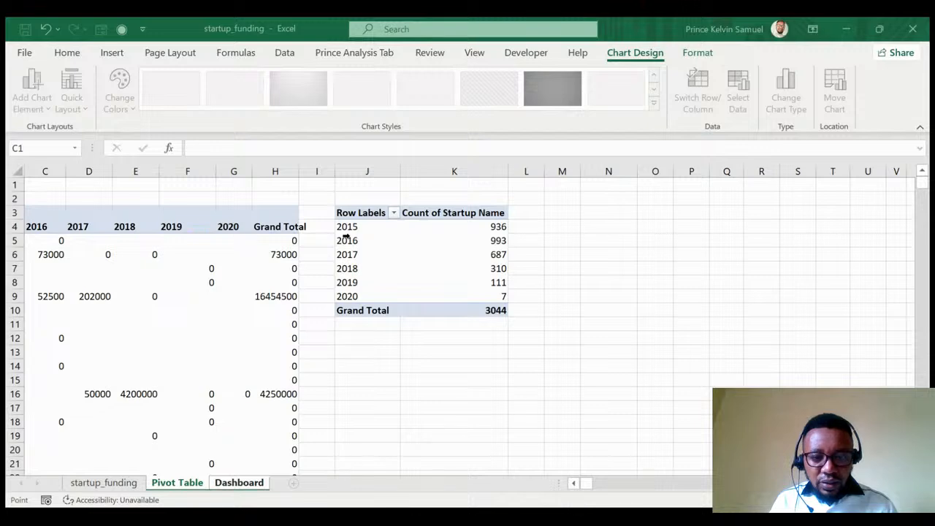
pyautogui.moveTo(347, 228); pyautogui.dragTo(456, 297)
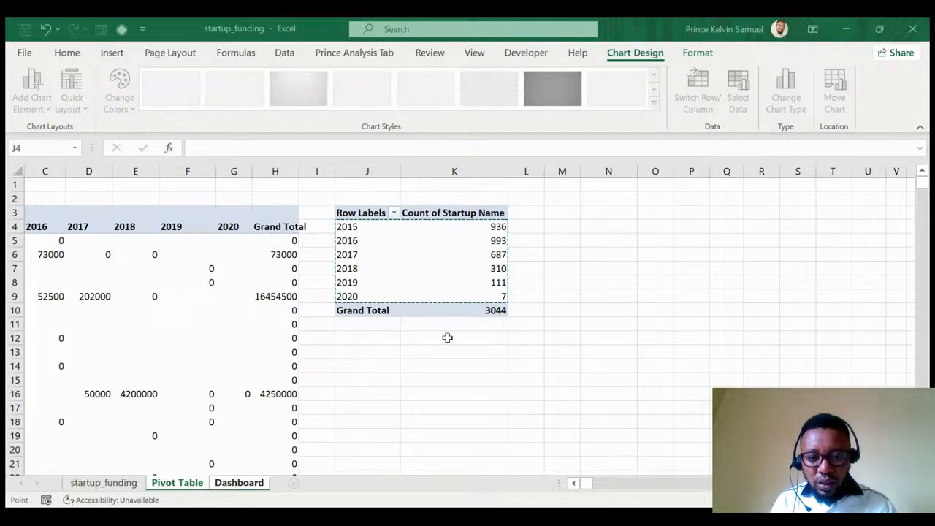
pyautogui.hotkey('ctrl', 'c')
pyautogui.scroll(-4, 472, 408)
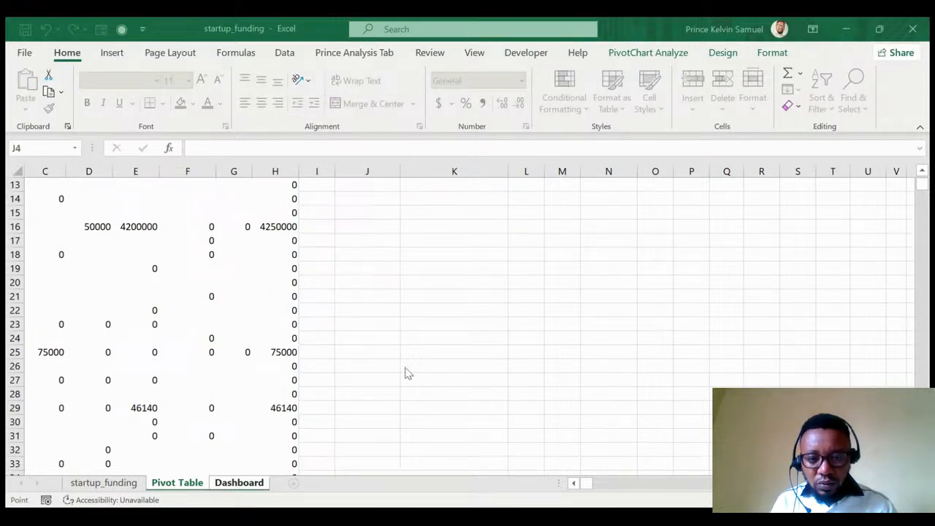
pyautogui.scroll(4, 405, 374)
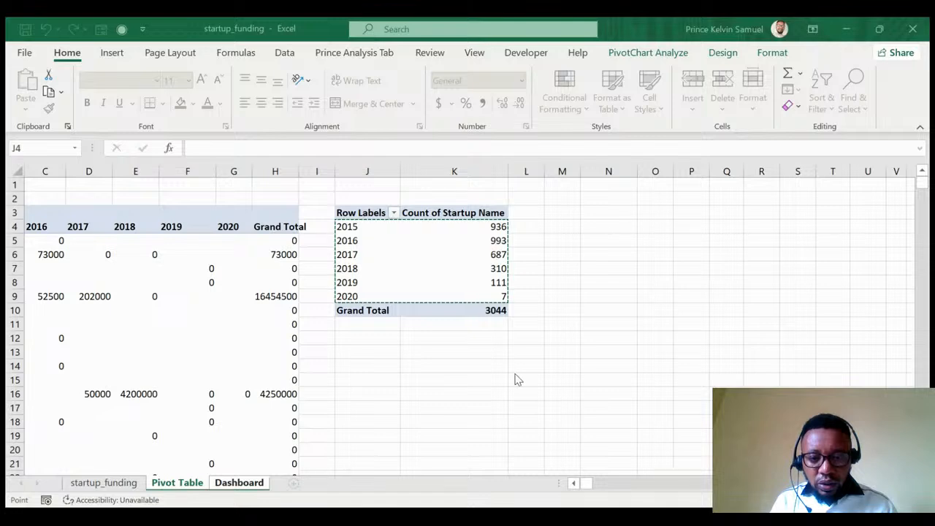
pyautogui.hotkey('ctrl', 'pagedown')
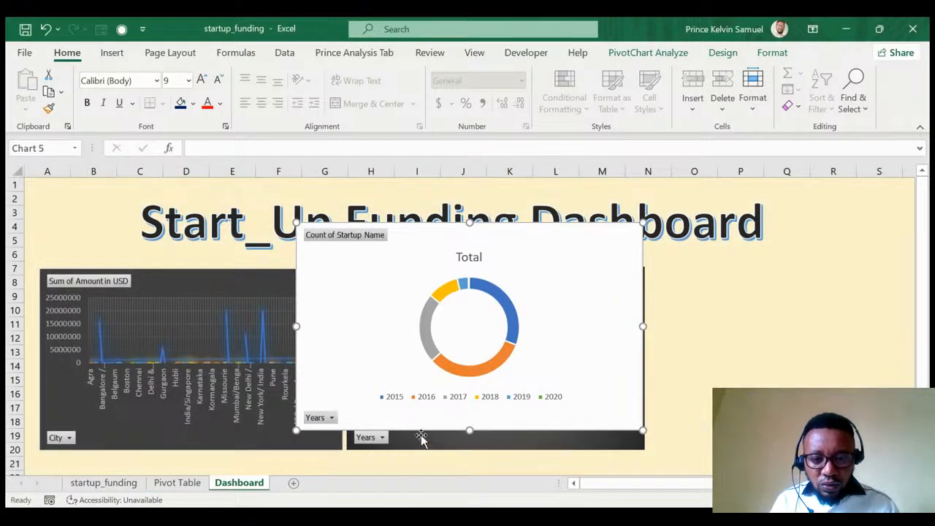
pyautogui.click(468, 260)
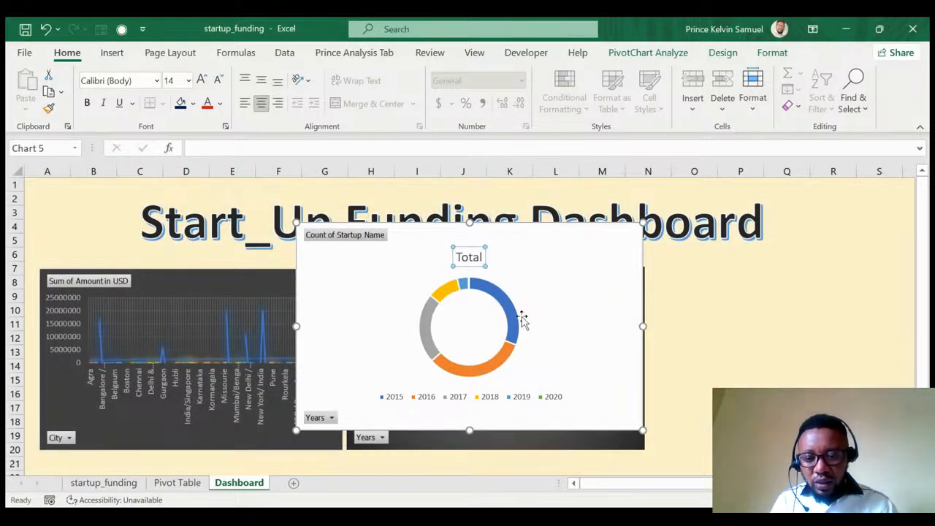
pyautogui.press('Delete')
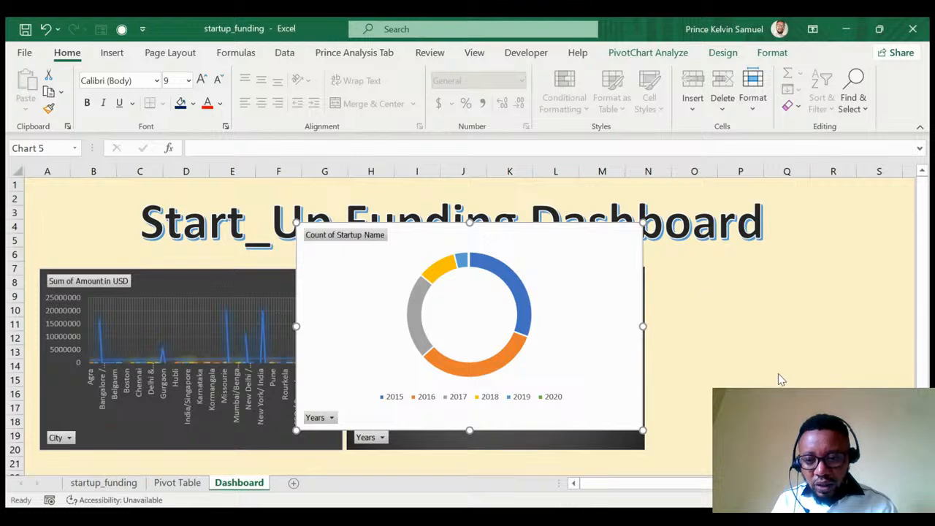
# Apply a dark style to the doughnut chart, shrink it, and place it right of the 3-D line chart.
pyautogui.click(775, 301)
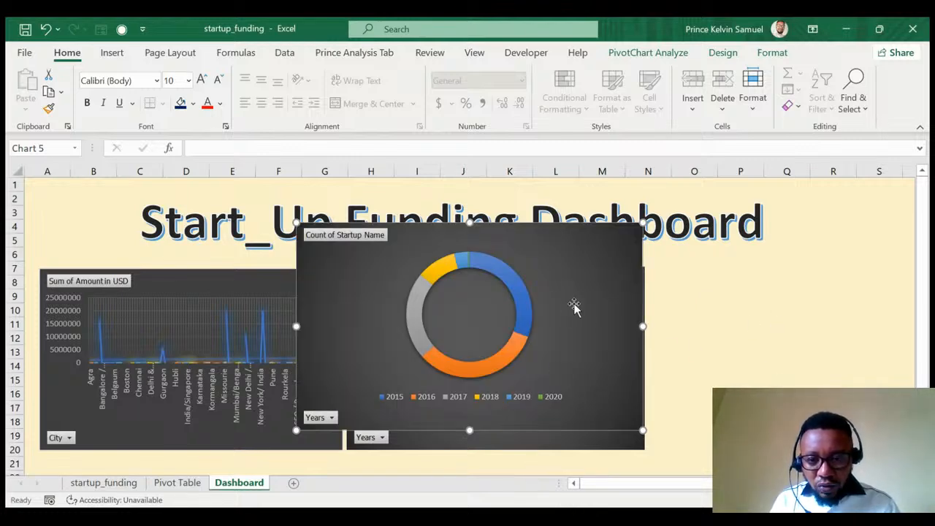
pyautogui.moveTo(642, 223); pyautogui.dragTo(569, 268)
pyautogui.moveTo(524, 332); pyautogui.dragTo(723, 337)
pyautogui.moveTo(767, 356); pyautogui.dragTo(830, 363)
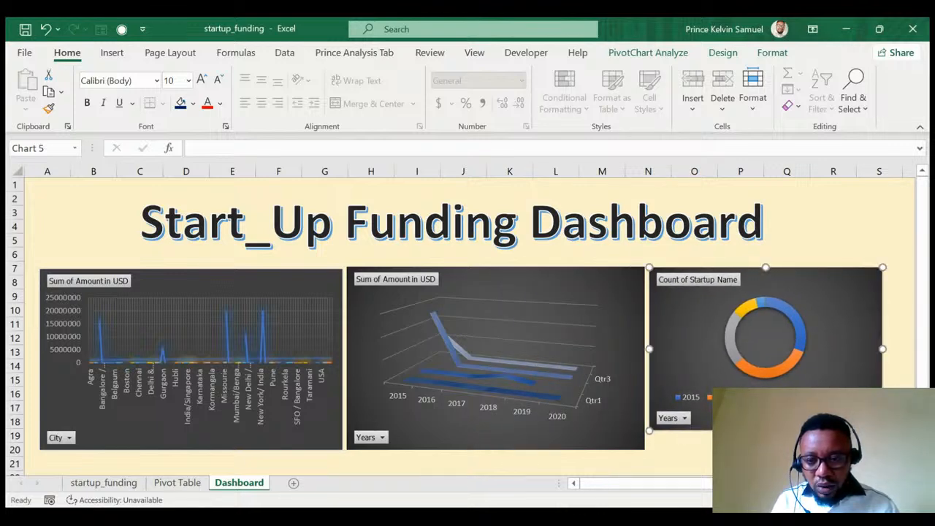
pyautogui.moveTo(766, 431); pyautogui.dragTo(766, 451)
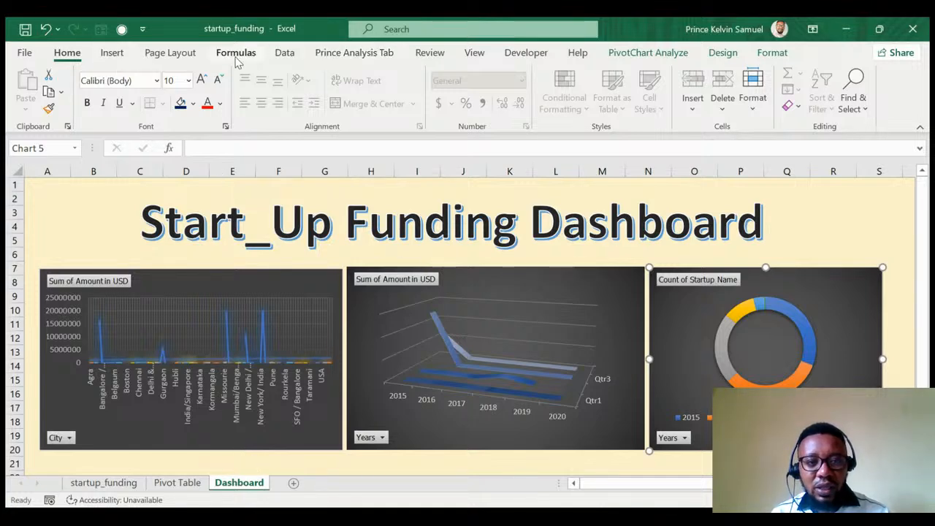
# Insert slicers and move the Investors Name slicer to the dashboard's top-left.
pyautogui.click(321, 57)
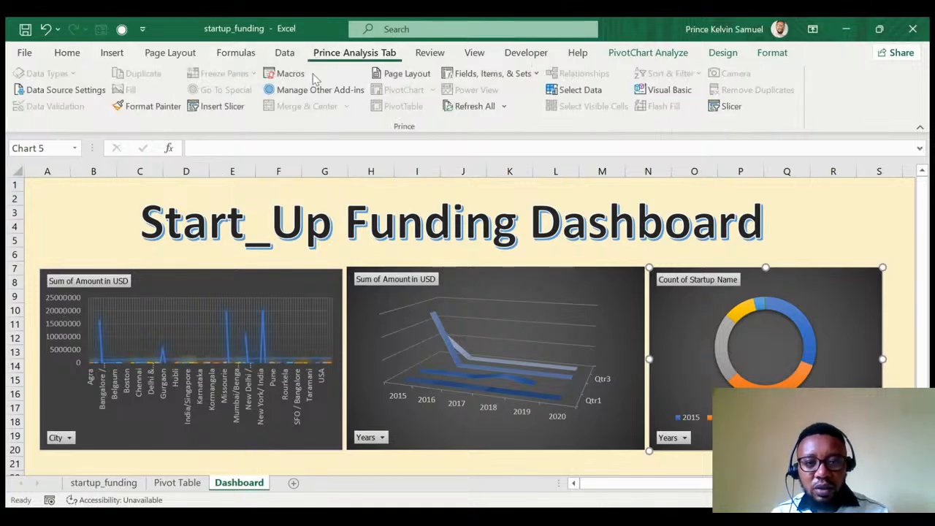
pyautogui.click(206, 110)
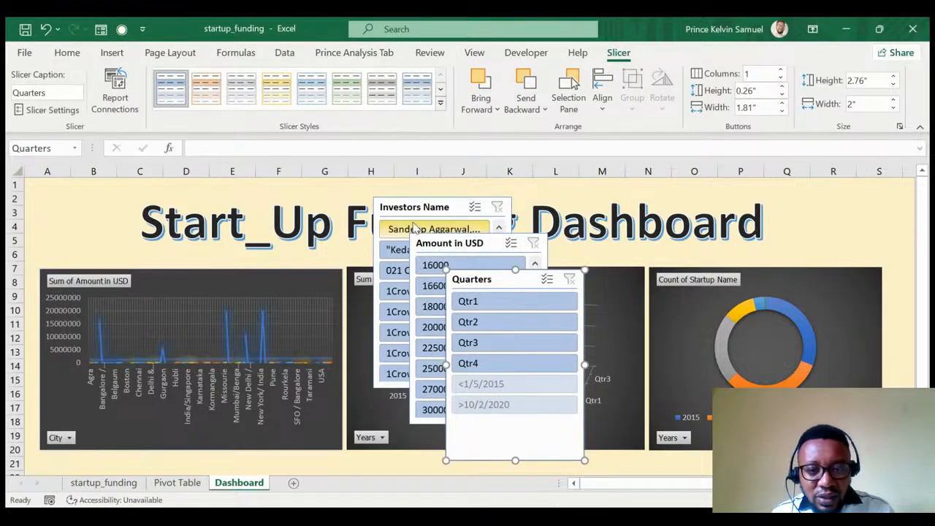
pyautogui.moveTo(414, 208); pyautogui.dragTo(128, 193)
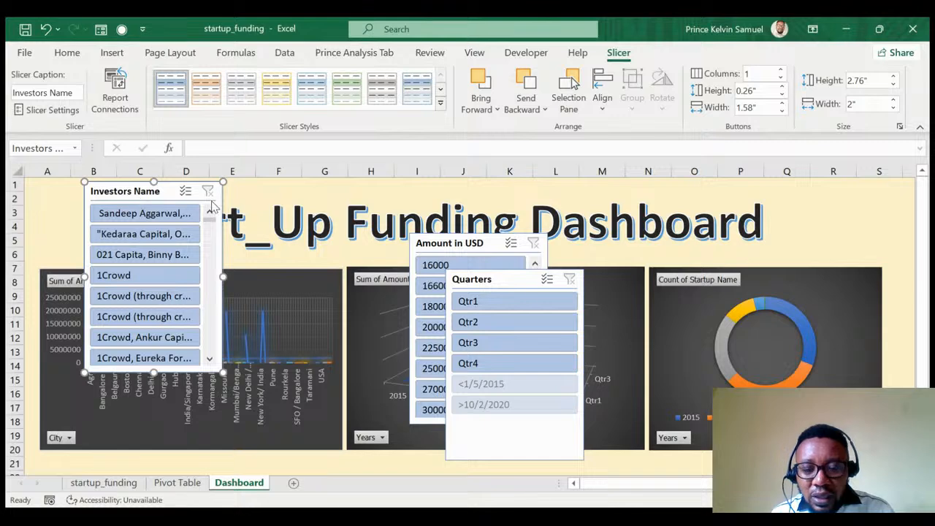
# Delete the Investors Name slicer and move the Quarters slicer to the left.
pyautogui.scroll(-5, 144, 266)
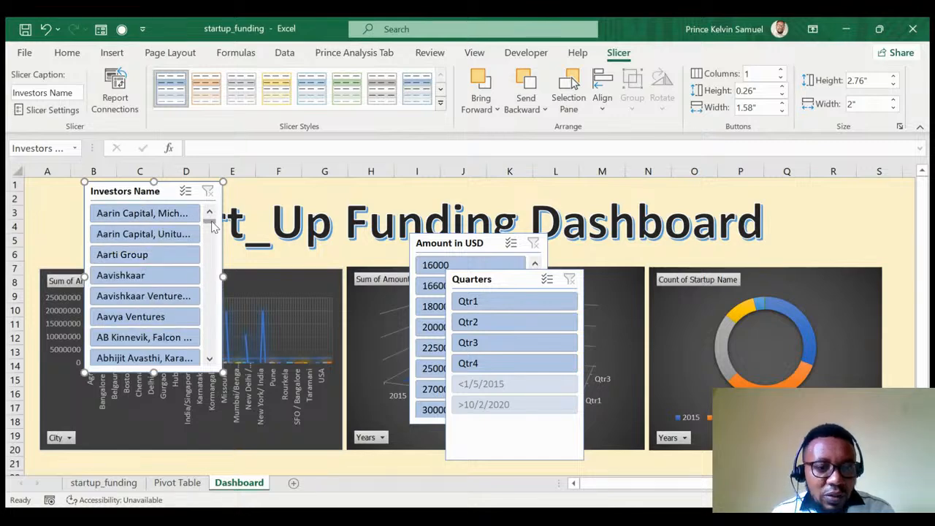
pyautogui.moveTo(210, 223)
pyautogui.mouseDown()
pyautogui.moveTo(210, 358)
pyautogui.moveTo(209, 213)
pyautogui.mouseUp()
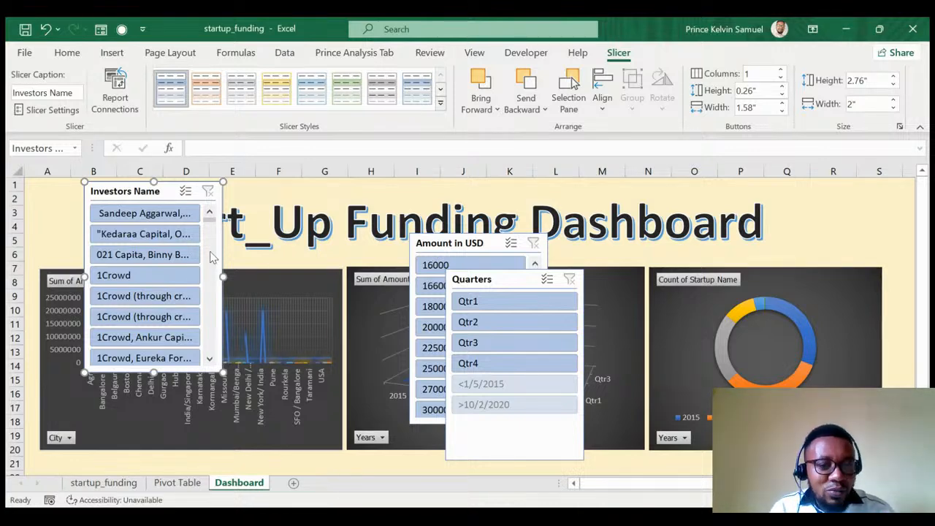
pyautogui.moveTo(209, 228); pyautogui.dragTo(209, 359)
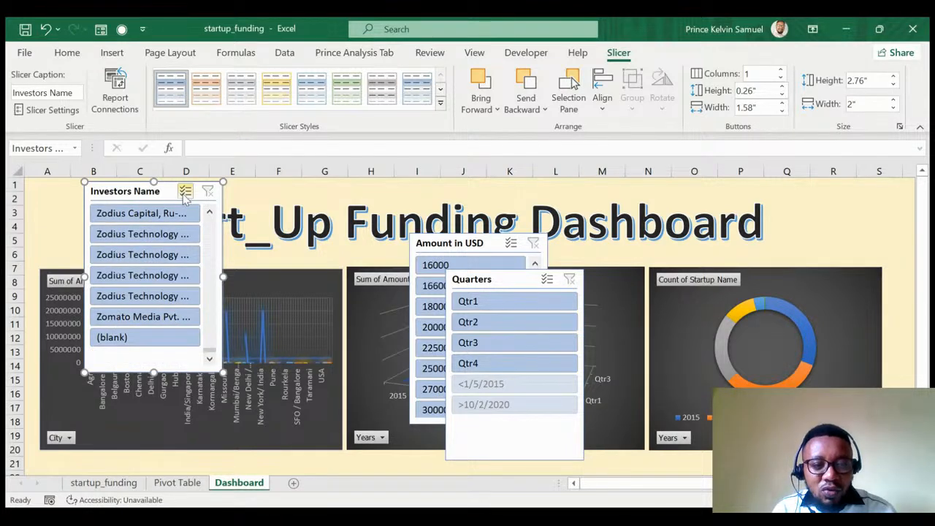
pyautogui.press('Delete')
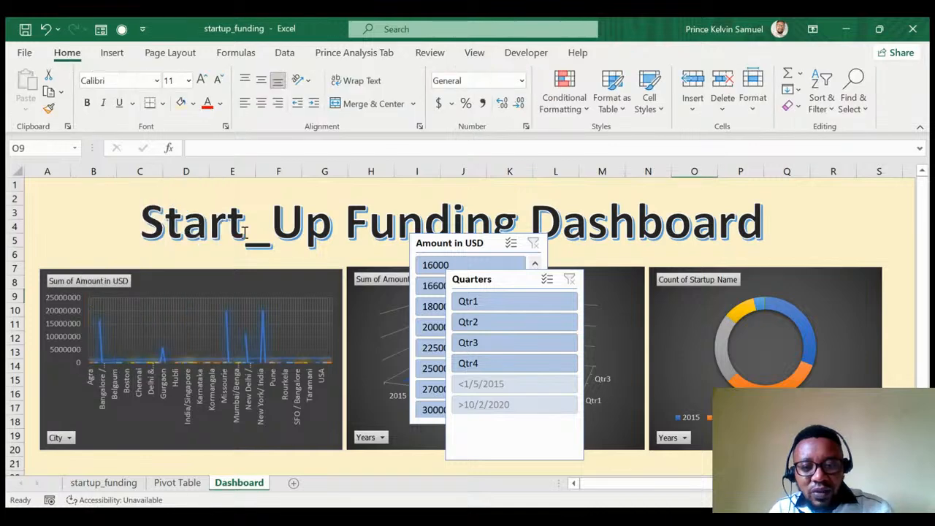
pyautogui.moveTo(509, 282); pyautogui.dragTo(210, 221)
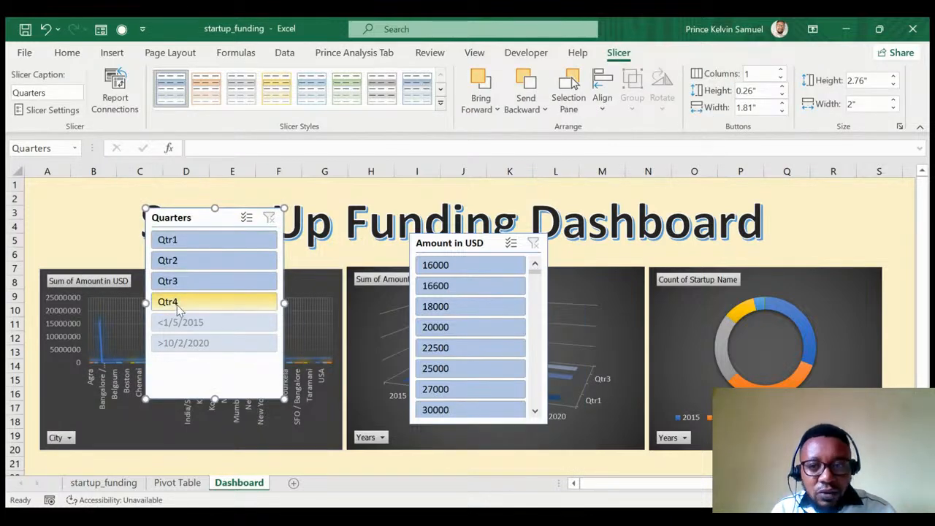
# Set the Quarters slicer to 6 columns, test a Qtr1 filter, then clear it.
pyautogui.click(780, 71)
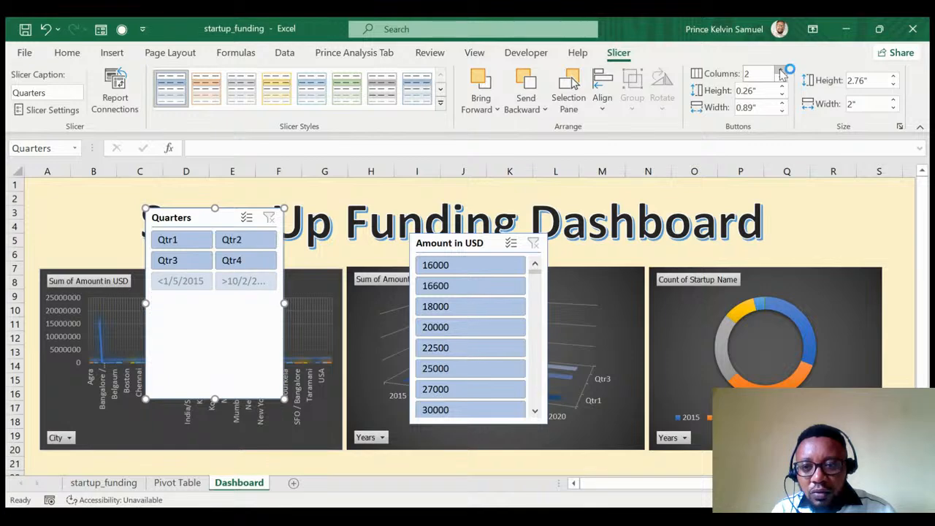
pyautogui.click(780, 71)
pyautogui.click(781, 71)
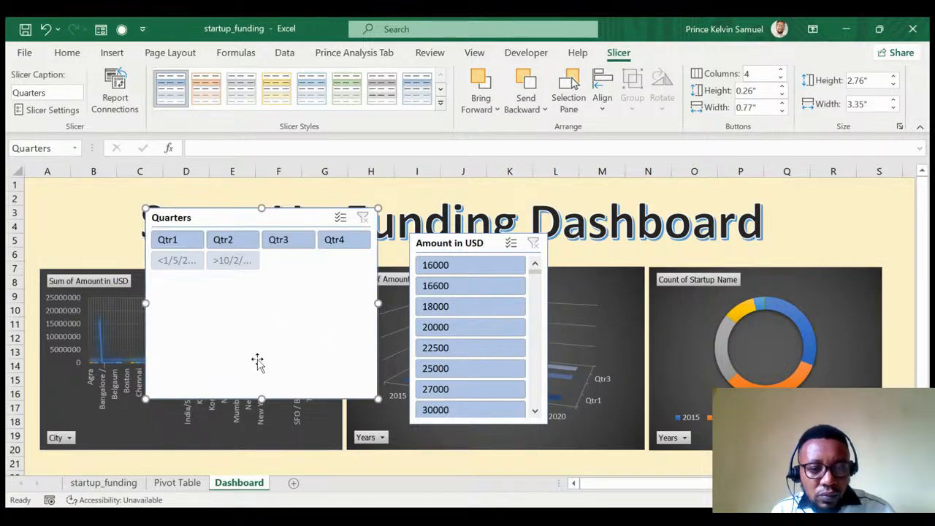
pyautogui.click(226, 261)
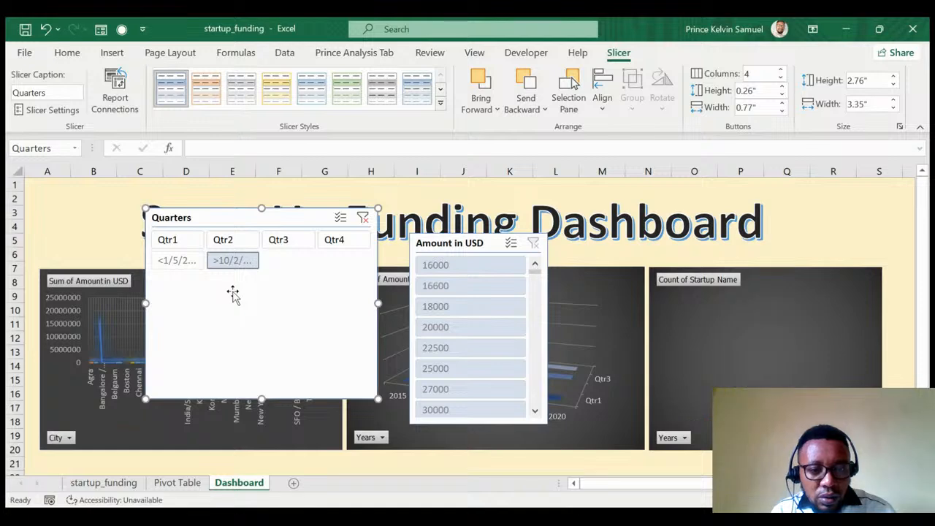
pyautogui.click(180, 262)
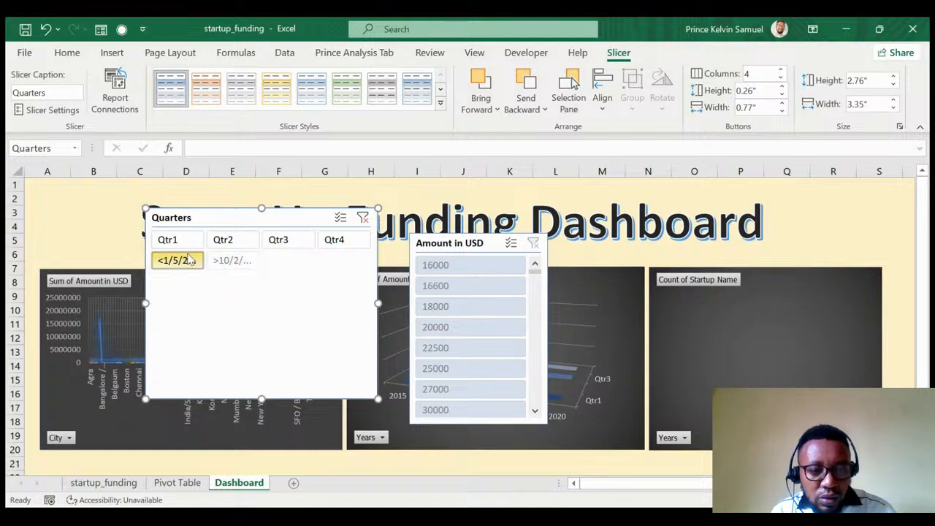
pyautogui.click(194, 245)
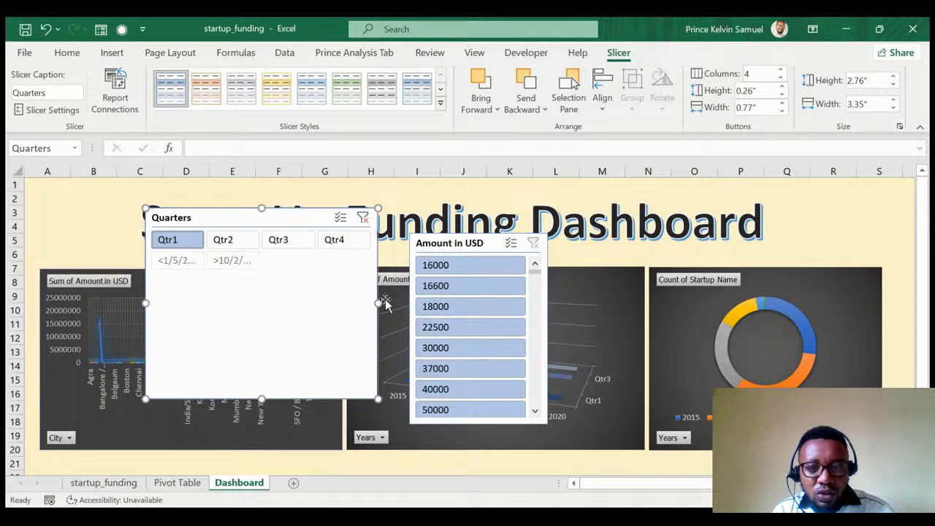
pyautogui.click(781, 73)
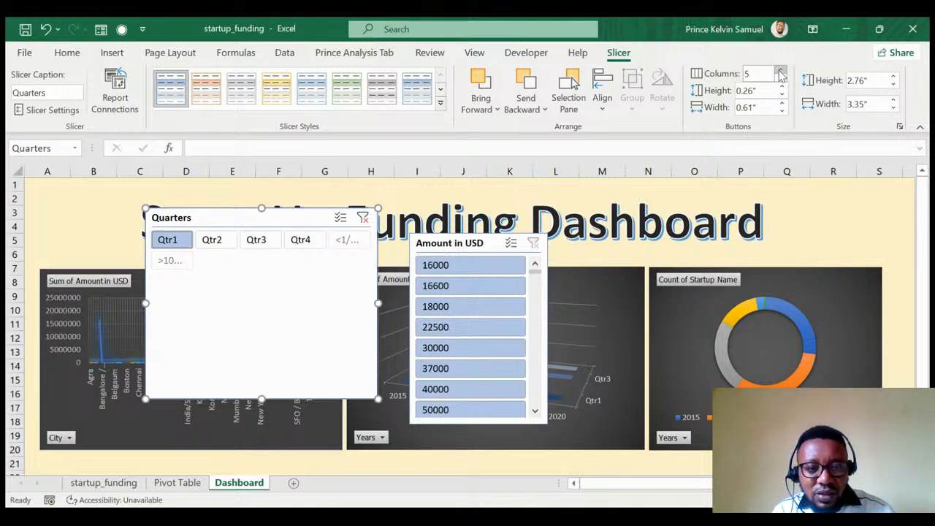
pyautogui.click(781, 74)
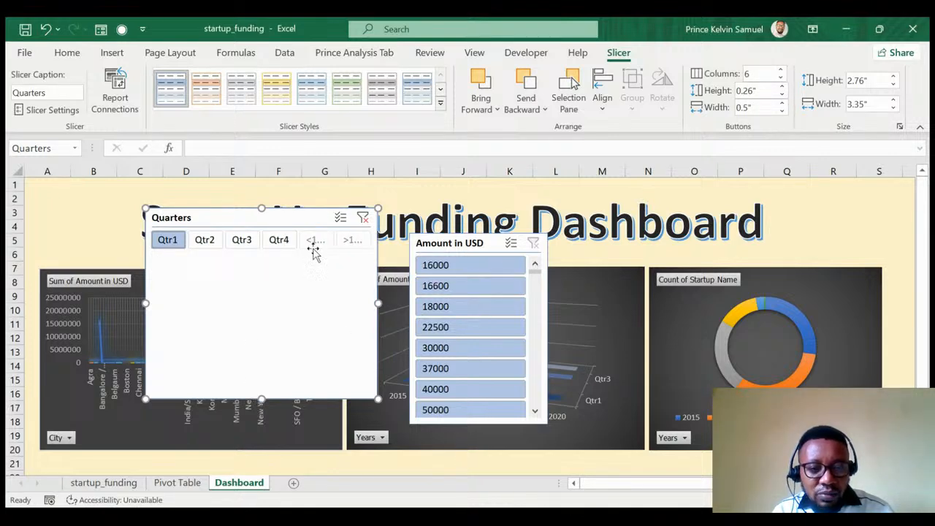
pyautogui.click(363, 218)
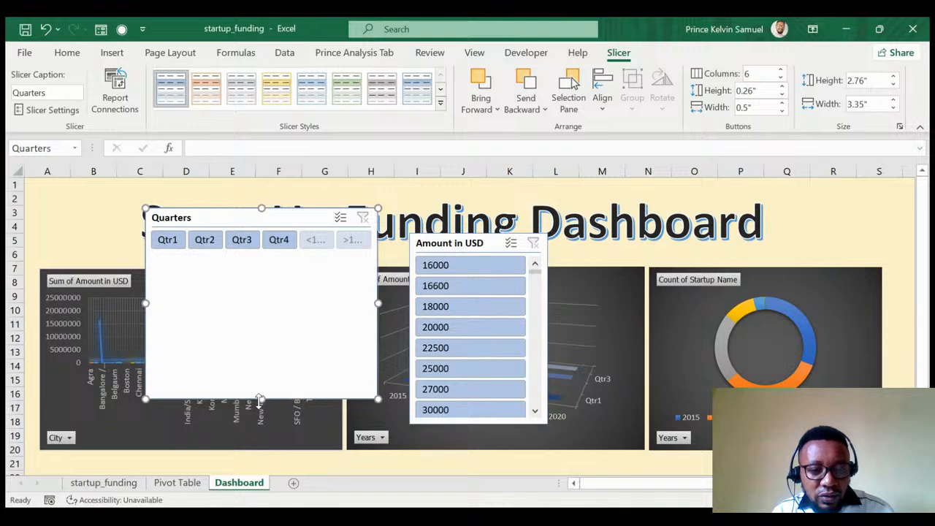
# Shrink the Quarters slicer to a single 0.61-inch row above the City chart.
pyautogui.moveTo(260, 401); pyautogui.dragTo(261, 258)
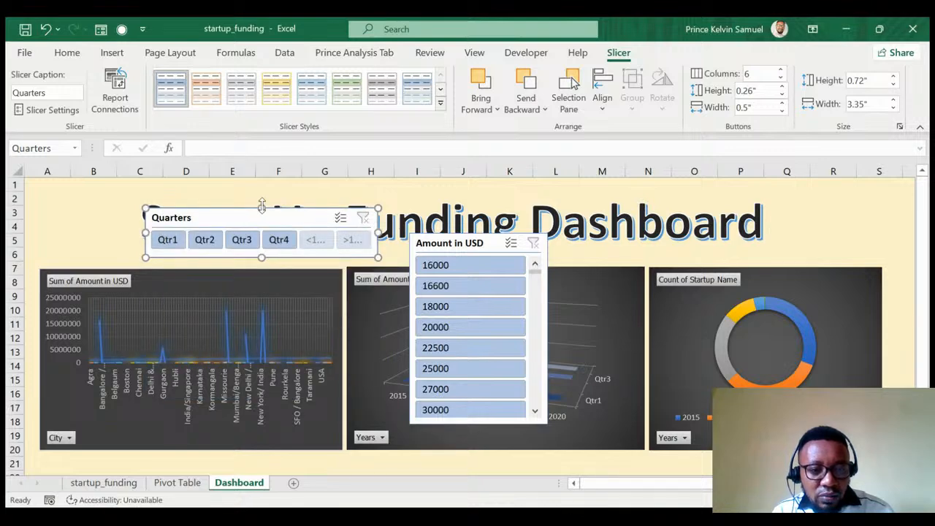
pyautogui.moveTo(261, 205); pyautogui.dragTo(261, 219)
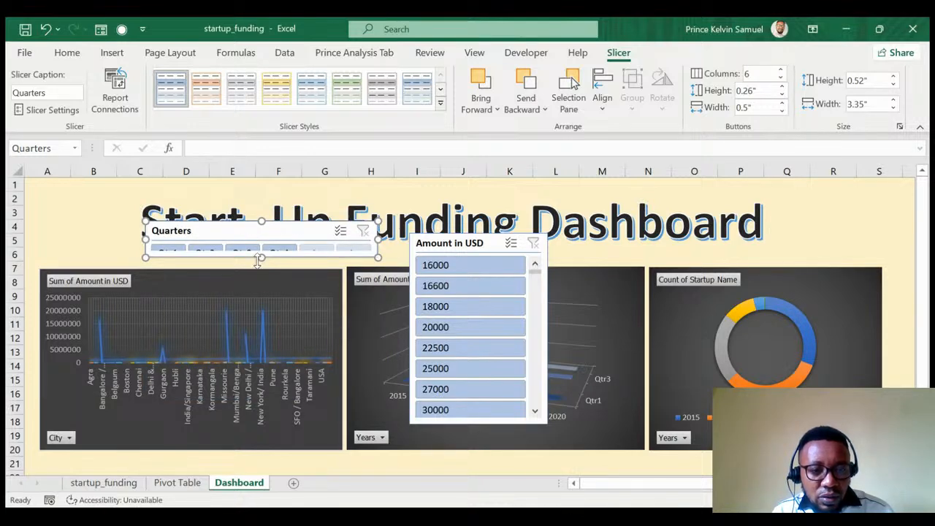
pyautogui.moveTo(258, 259); pyautogui.dragTo(260, 266)
pyautogui.moveTo(249, 230); pyautogui.dragTo(160, 231)
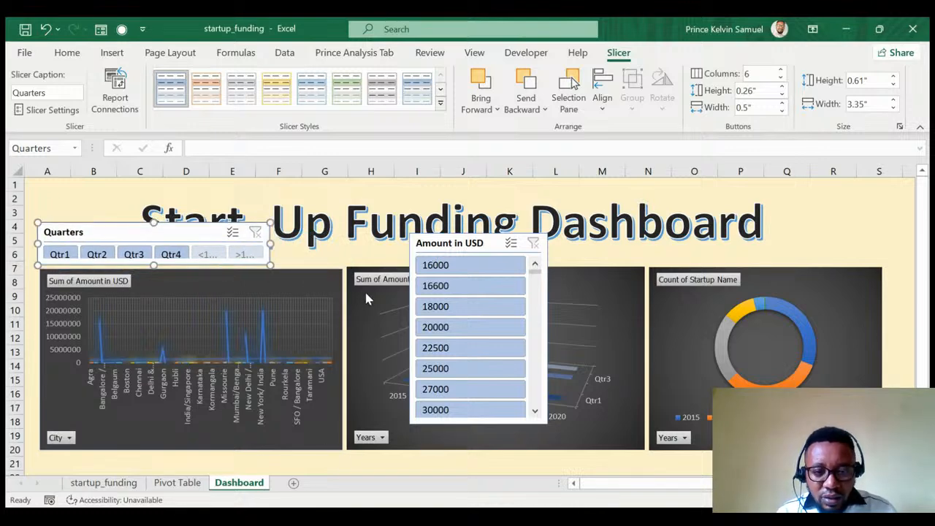
# Nudge the City chart down and shift the Quarters slicer clear of it.
pyautogui.click(363, 294)
pyautogui.press('Down')
pyautogui.press('Down')
pyautogui.press('Down')
pyautogui.press('Down')
pyautogui.press('Down')
pyautogui.press('Down')
pyautogui.press('Down')
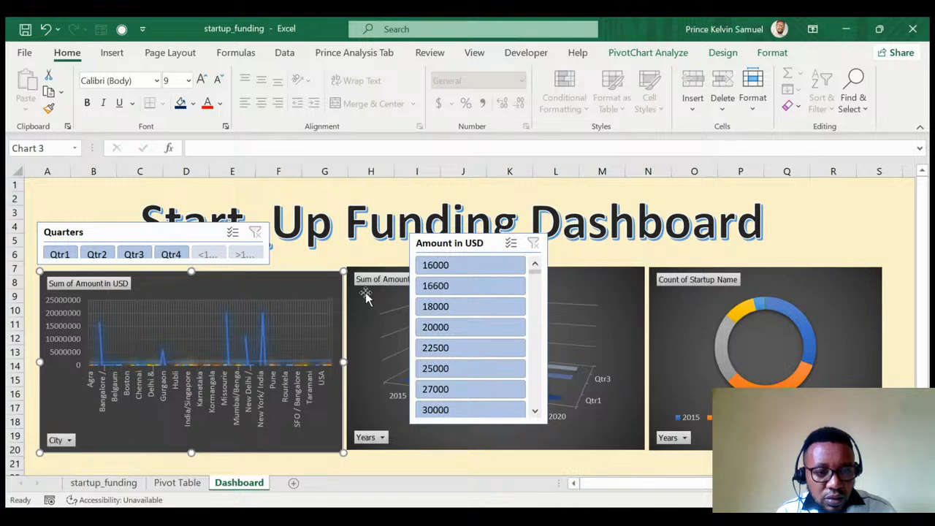
pyautogui.press('Down')
pyautogui.press('Down')
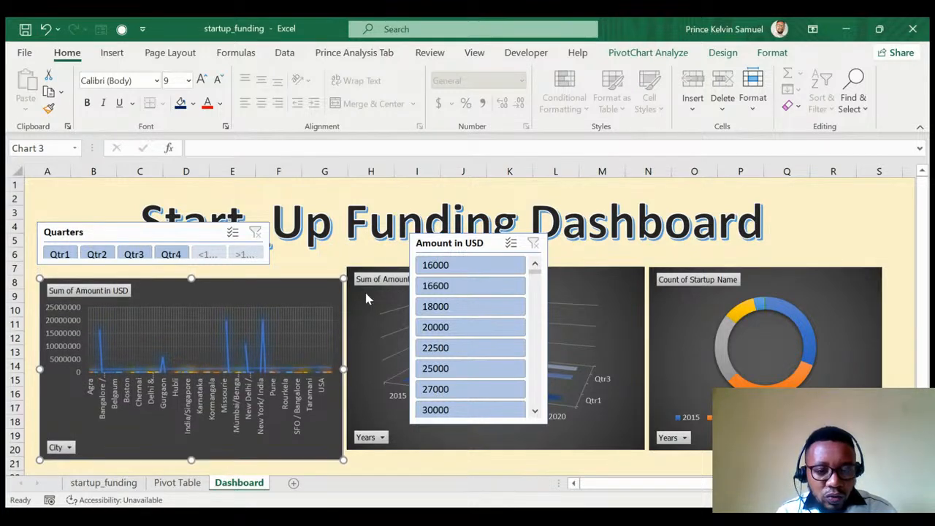
pyautogui.click(195, 238)
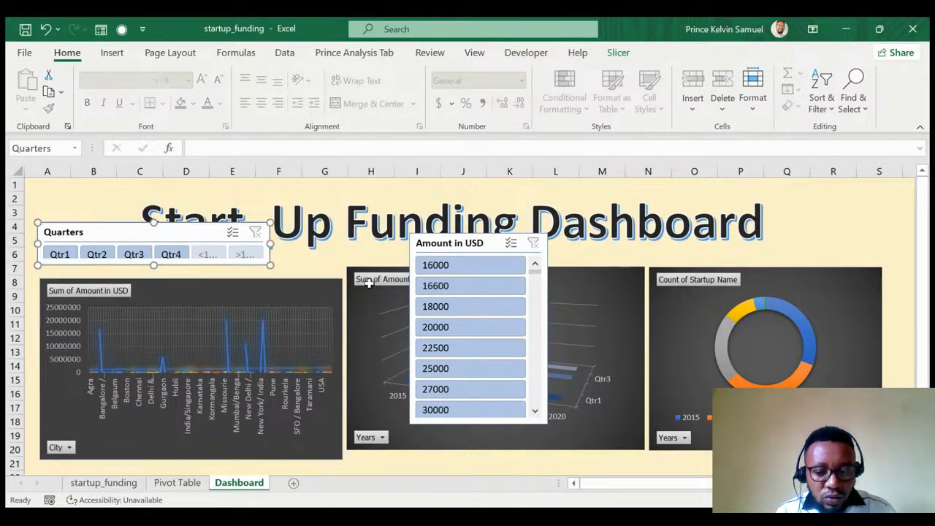
pyautogui.press('Down')
pyautogui.press('Down')
pyautogui.press('Down')
pyautogui.press('Down')
pyautogui.press('Down')
pyautogui.press('Down')
pyautogui.press('Down')
pyautogui.press('Down')
pyautogui.press('Down')
pyautogui.press('Down')
pyautogui.press('Down')
pyautogui.press('Down')
pyautogui.press('Down')
pyautogui.press('Down')
pyautogui.press('Down')
pyautogui.press('Down')
pyautogui.press('Down')
pyautogui.press('Down')
pyautogui.press('Down')
pyautogui.press('Down')
pyautogui.press('Down')
pyautogui.press('Down')
pyautogui.press('Down')
pyautogui.press('Down')
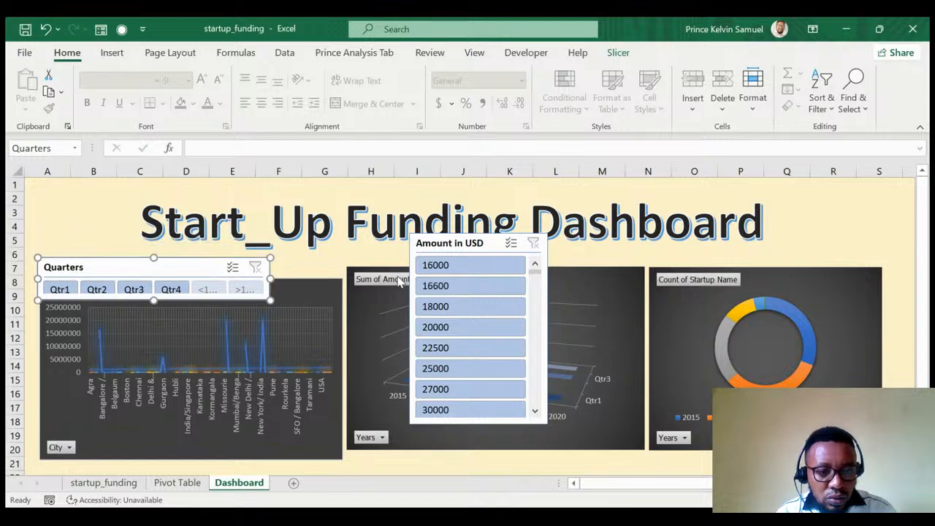
pyautogui.press('Up')
pyautogui.press('Up')
pyautogui.press('Up')
pyautogui.press('Up')
pyautogui.press('Up')
pyautogui.press('Up')
pyautogui.press('Up')
pyautogui.press('Up')
pyautogui.press('Up')
pyautogui.press('Up')
pyautogui.press('Up')
pyautogui.press('Up')
pyautogui.press('Up')
pyautogui.press('Up')
pyautogui.press('Up')
pyautogui.press('Up')
pyautogui.press('Up')
pyautogui.press('Up')
pyautogui.press('Up')
pyautogui.press('Up')
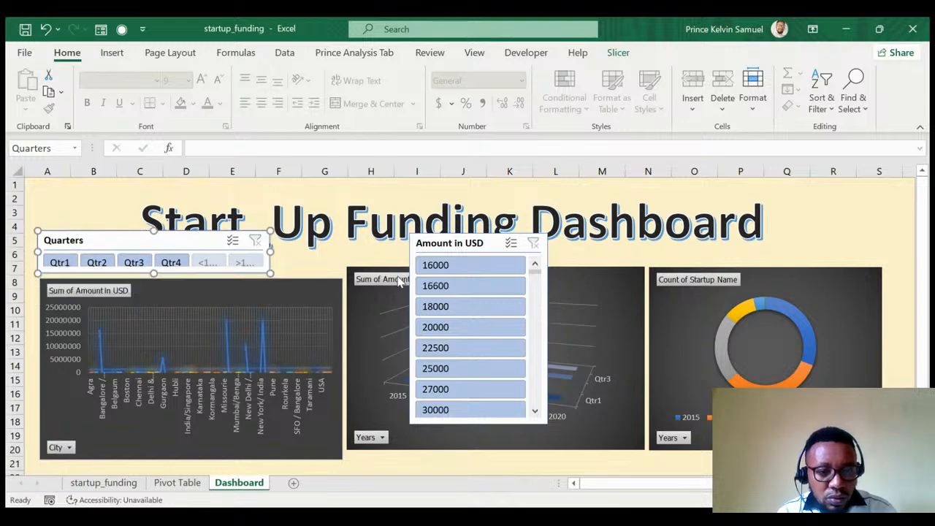
# Nudge the dashboard title box up, zooming out to 90% to see the whole dashboard.
pyautogui.click(363, 225)
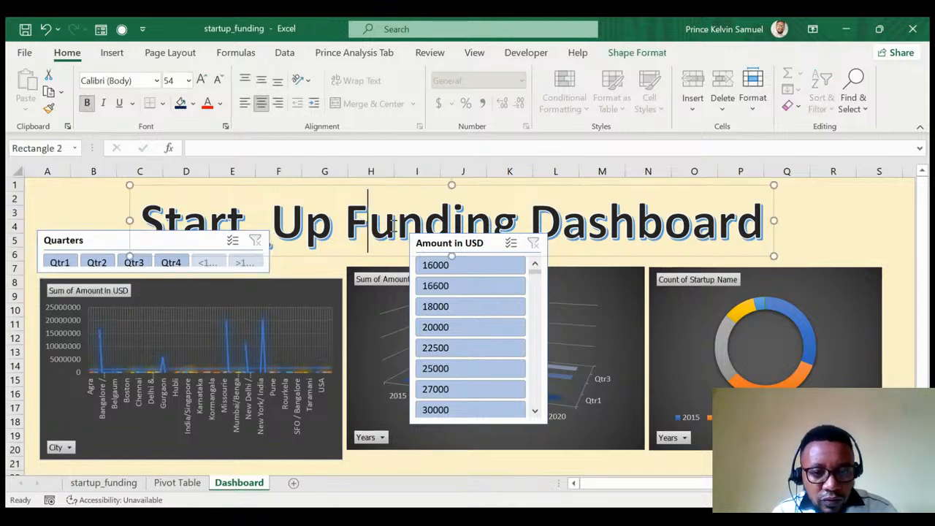
pyautogui.click(736, 187)
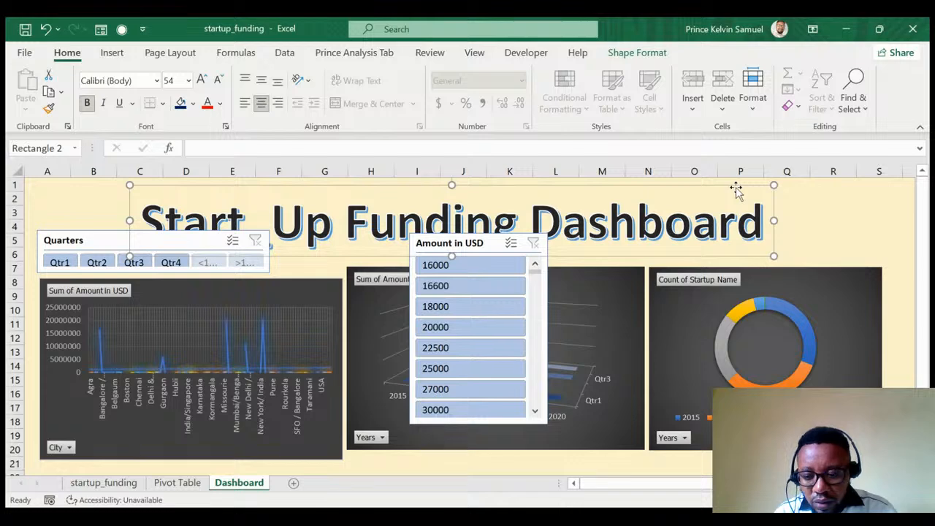
pyautogui.press('Up')
pyautogui.press('Up')
pyautogui.press('Up')
pyautogui.press('Up')
pyautogui.press('Up')
pyautogui.press('Up')
pyautogui.press('Up')
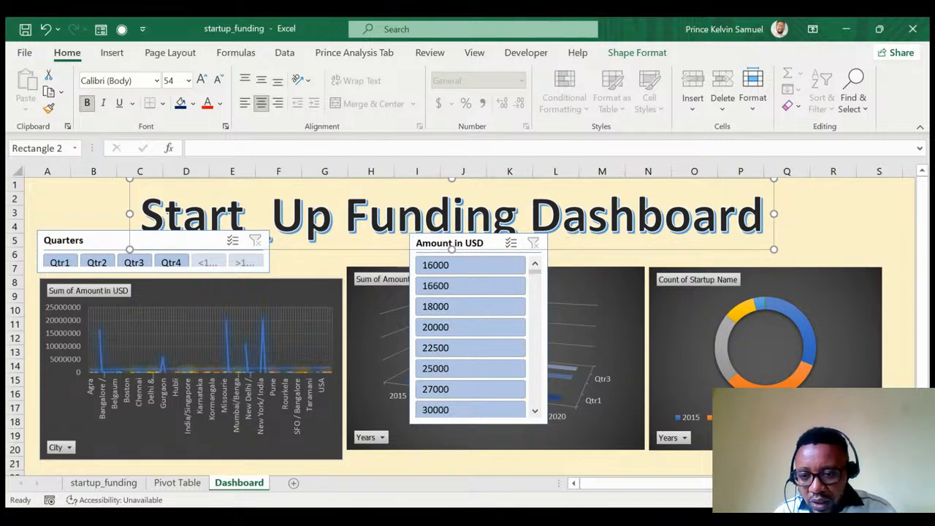
pyautogui.click(798, 499)
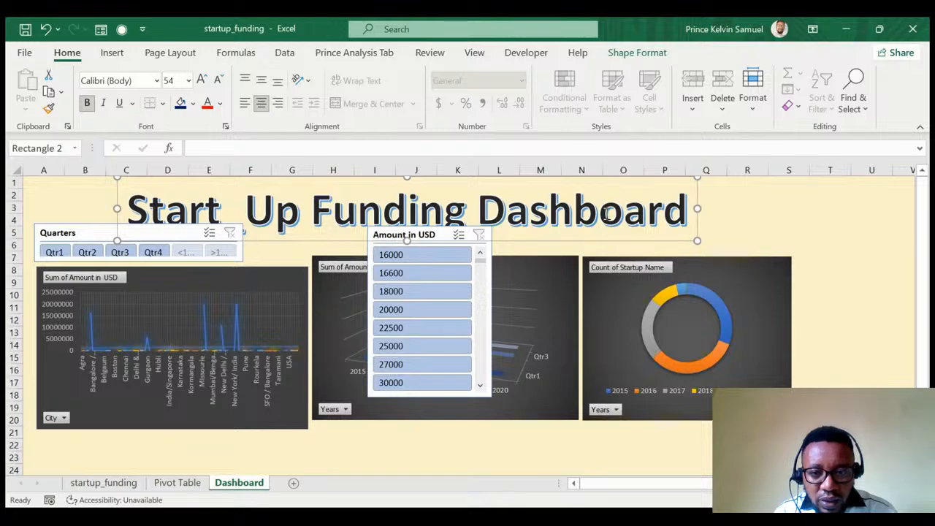
pyautogui.press('Up')
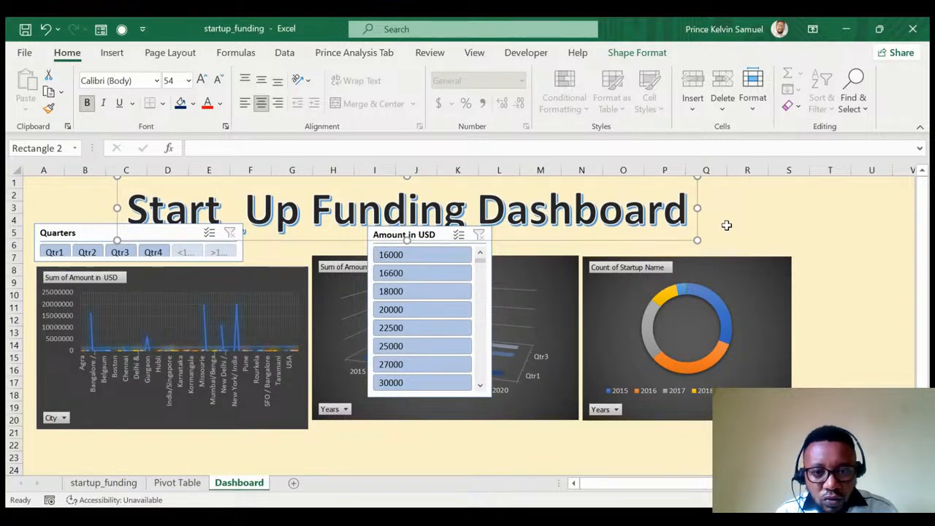
# Shift the City chart slightly left and move the Quarters slicer directly above it.
pyautogui.click(260, 277)
pyautogui.moveTo(261, 276); pyautogui.dragTo(257, 291)
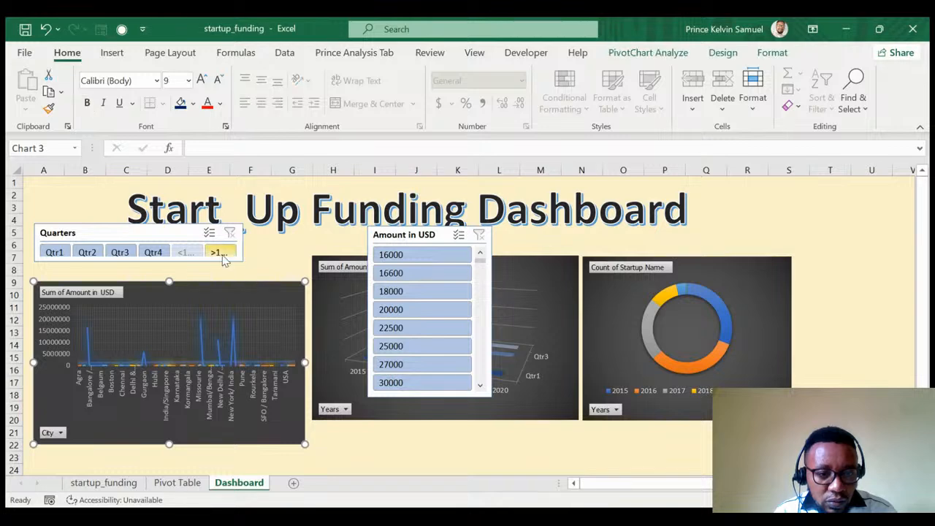
pyautogui.press('Up')
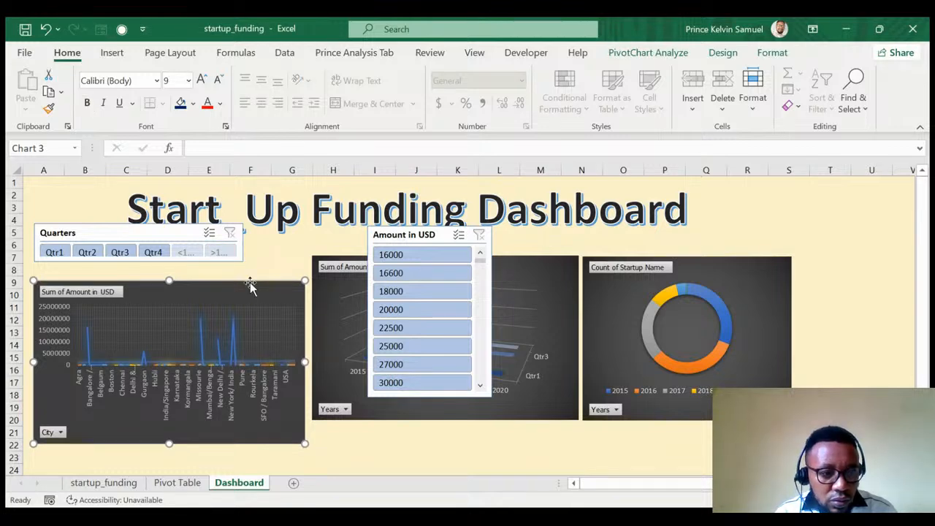
pyautogui.press('Up')
pyautogui.press('Up')
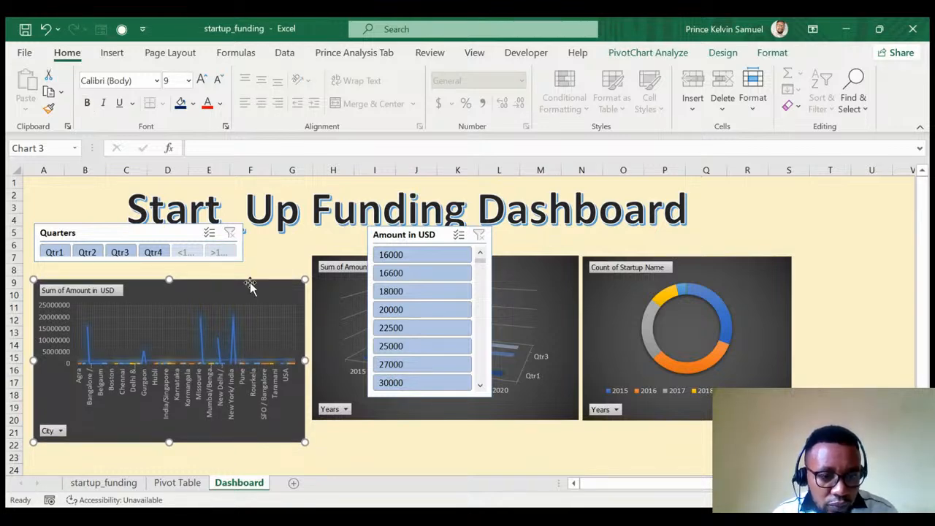
pyautogui.moveTo(249, 285); pyautogui.dragTo(243, 285)
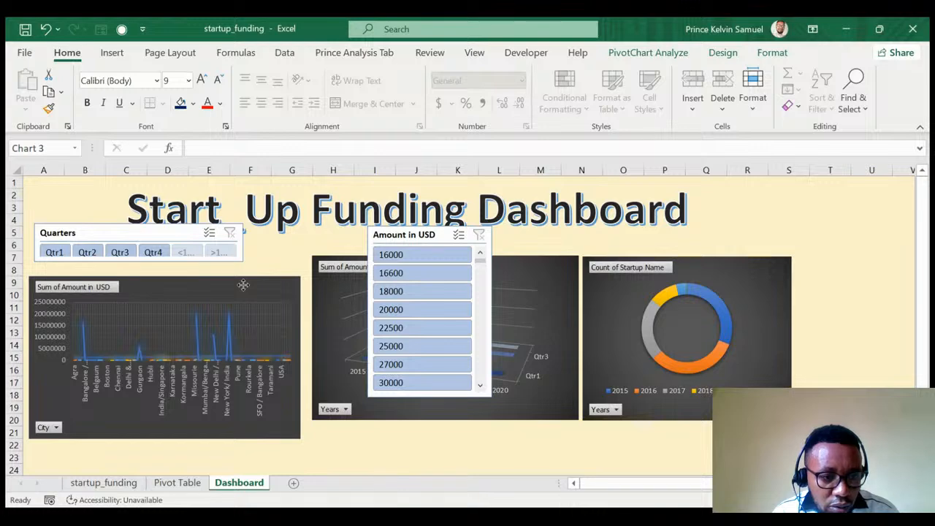
pyautogui.moveTo(183, 234); pyautogui.dragTo(179, 247)
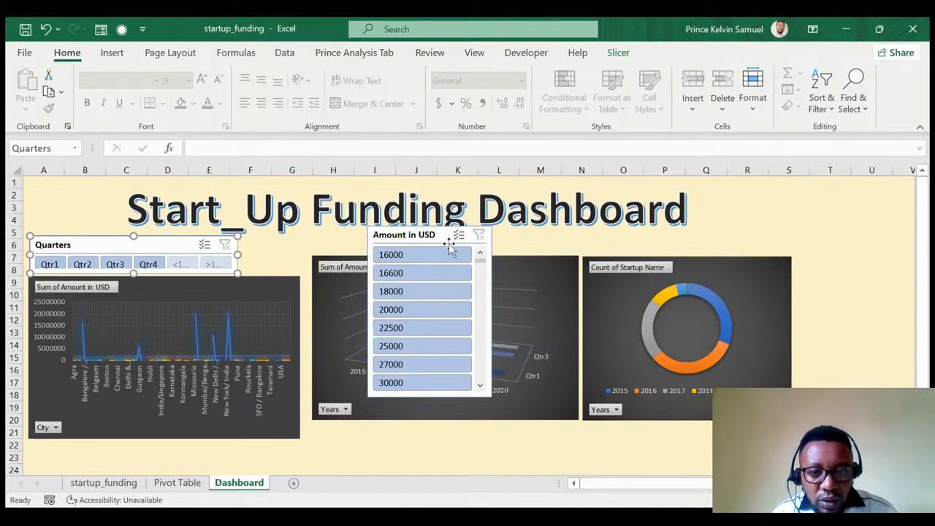
# Delete the Amount in USD slicer.
pyautogui.click(420, 241)
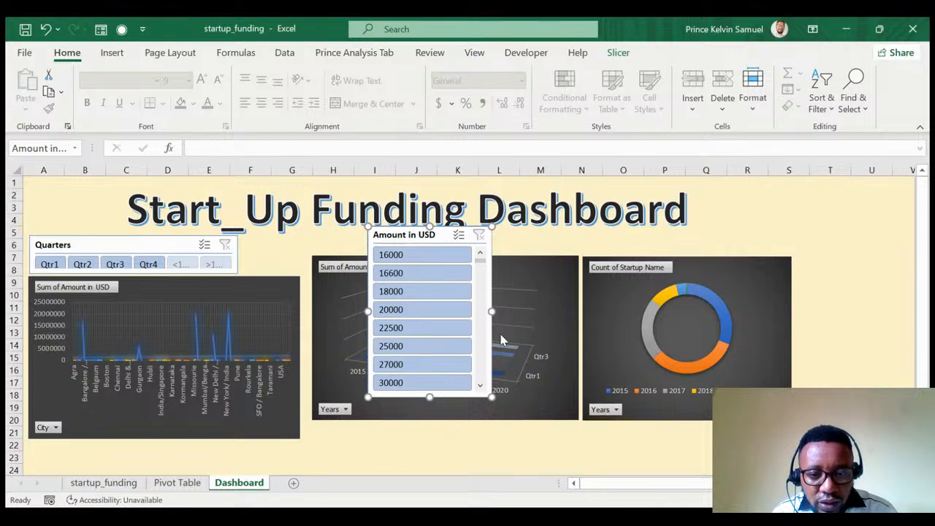
pyautogui.click(483, 268)
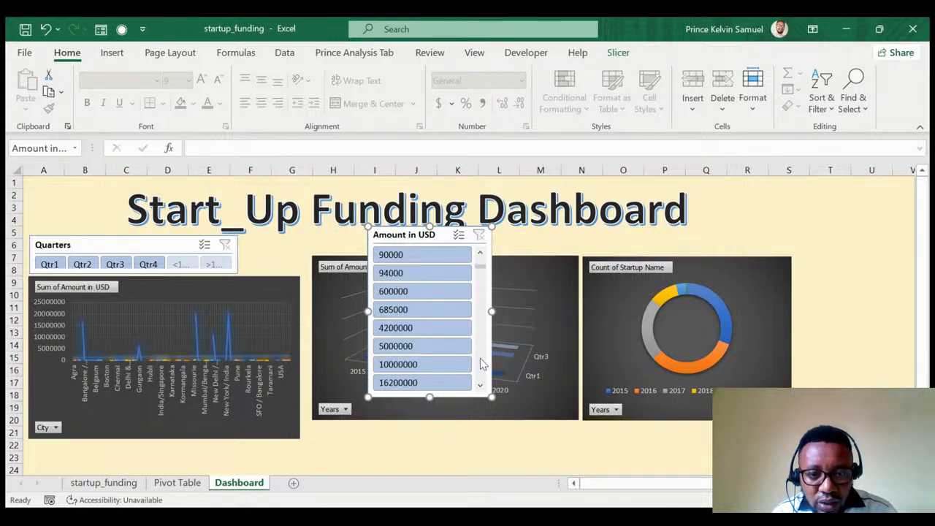
pyautogui.click(482, 364)
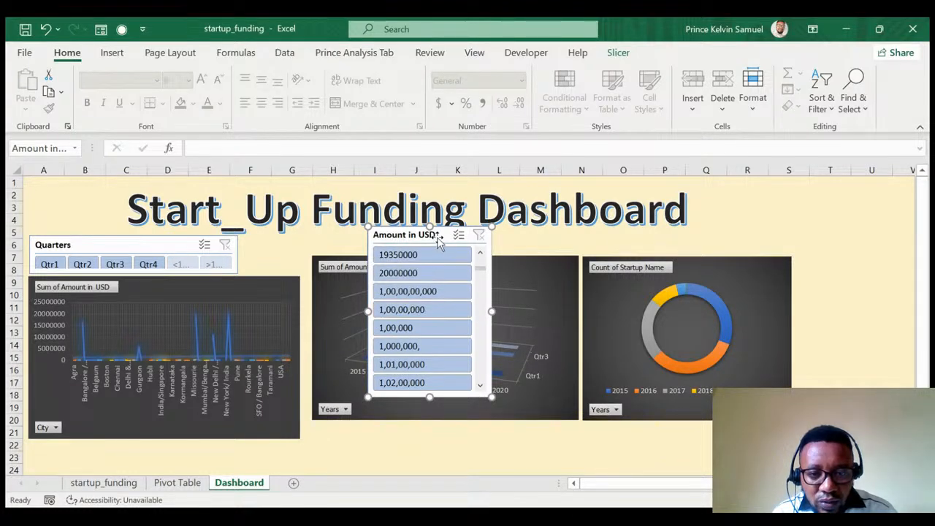
pyautogui.press('Delete')
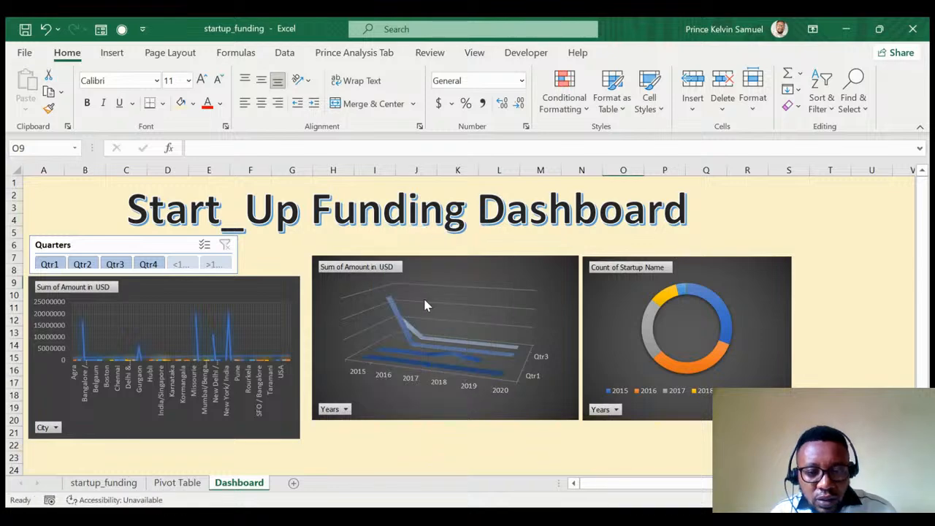
# Line up the 3D and donut charts, make the donut chart taller, and raise the Quarters slicer.
pyautogui.moveTo(466, 269); pyautogui.dragTo(461, 283)
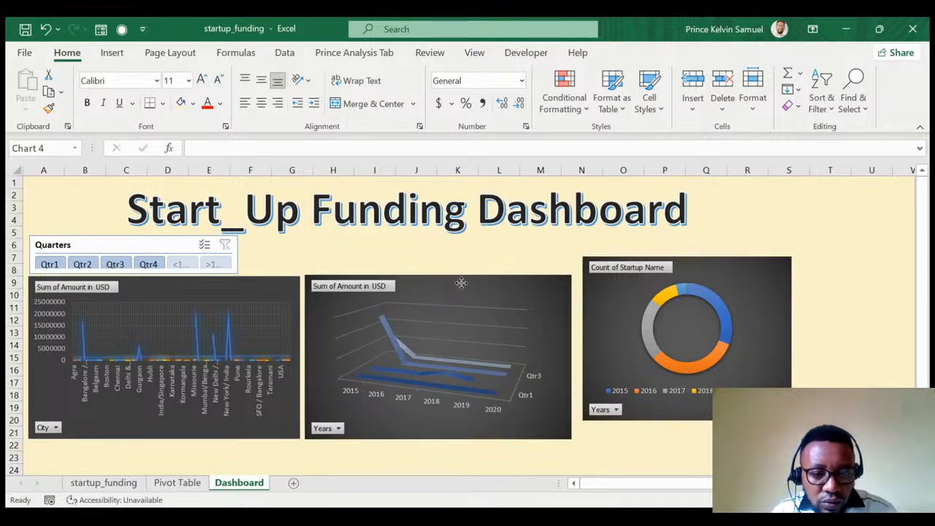
pyautogui.moveTo(693, 264); pyautogui.dragTo(689, 282)
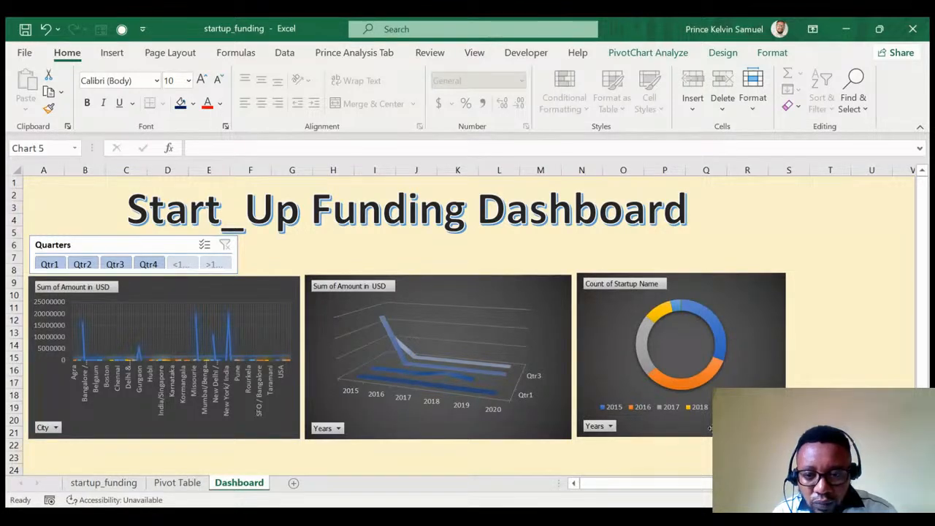
pyautogui.moveTo(707, 361); pyautogui.dragTo(707, 360)
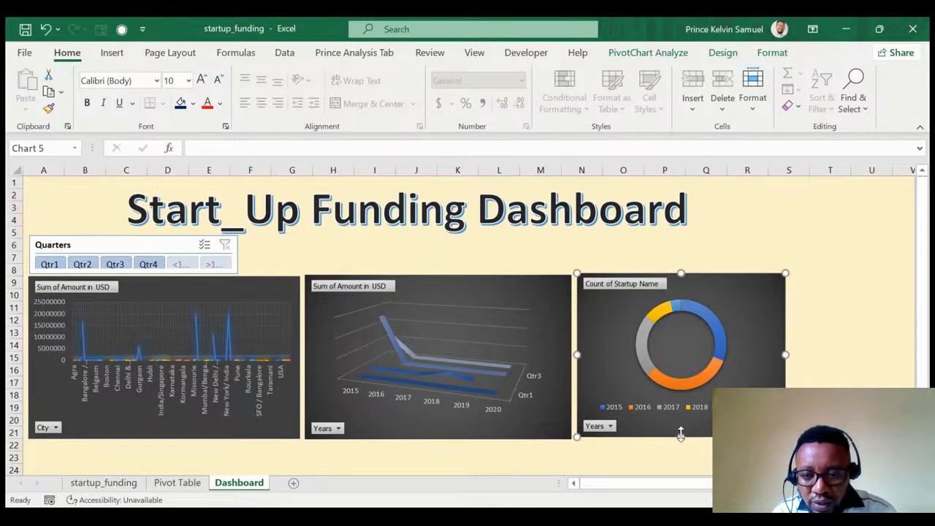
pyautogui.moveTo(680, 436); pyautogui.dragTo(680, 440)
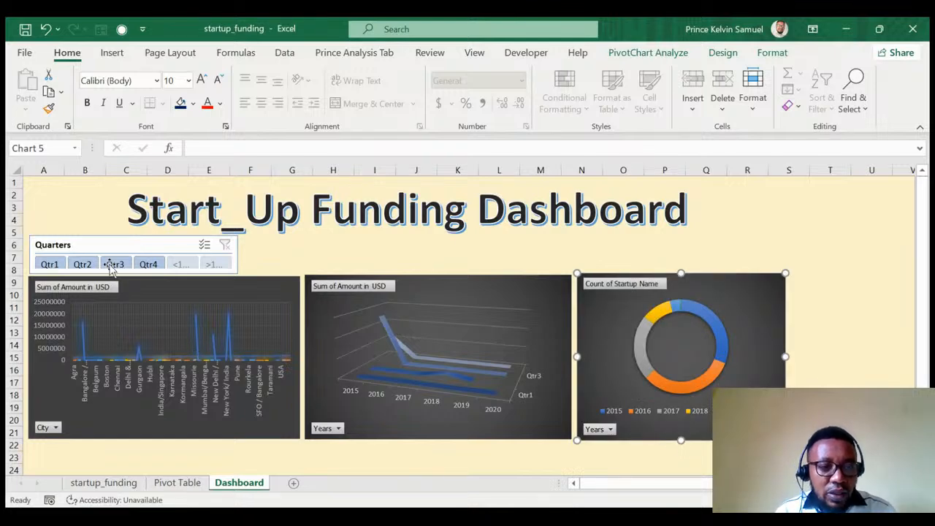
pyautogui.moveTo(119, 242); pyautogui.dragTo(119, 234)
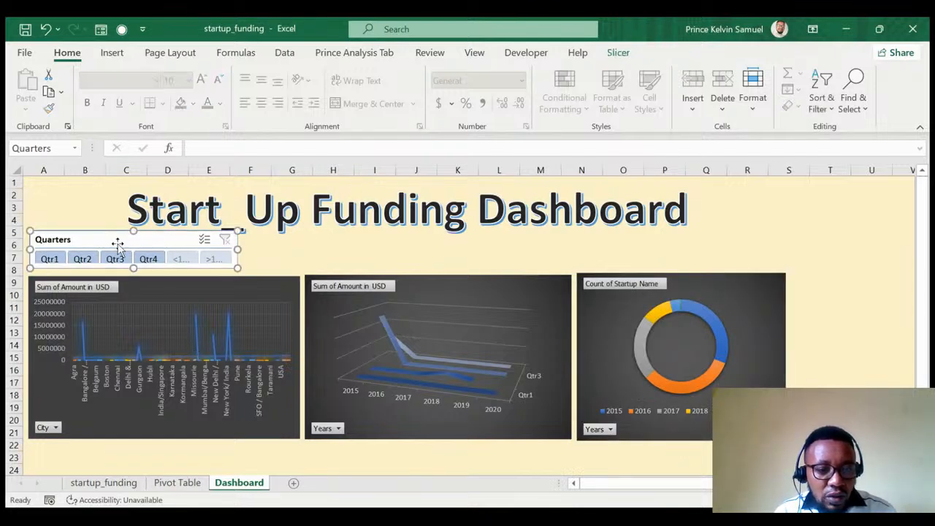
pyautogui.moveTo(134, 270); pyautogui.dragTo(134, 276)
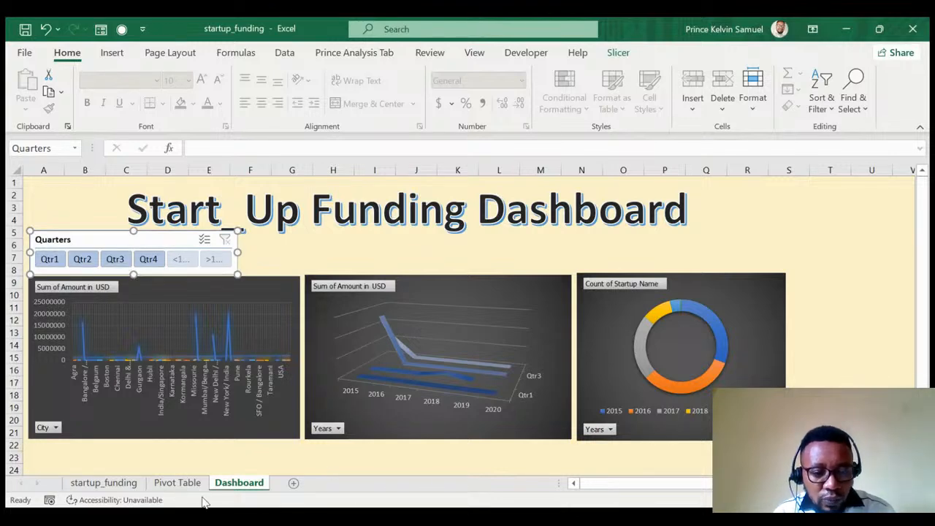
# On the startup_funding sheet, select the Startup Name header cell C1.
pyautogui.click(110, 483)
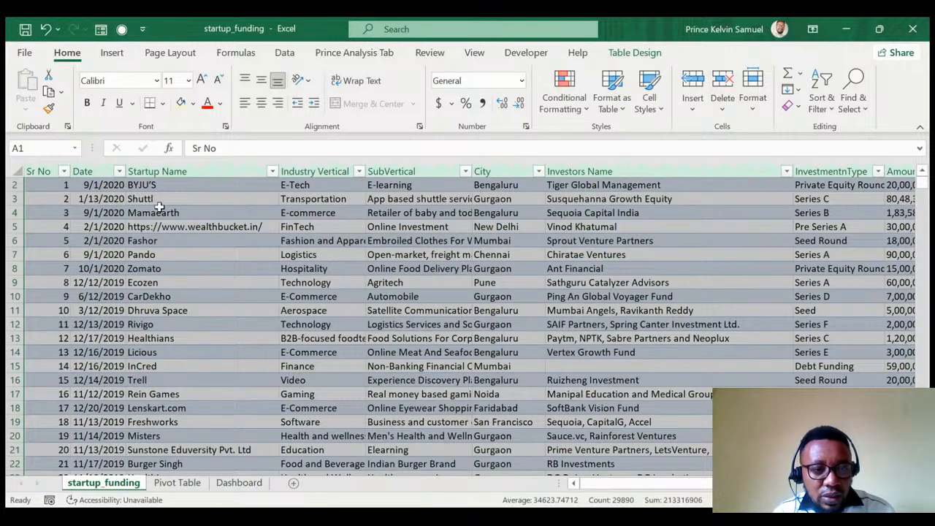
pyautogui.click(183, 171)
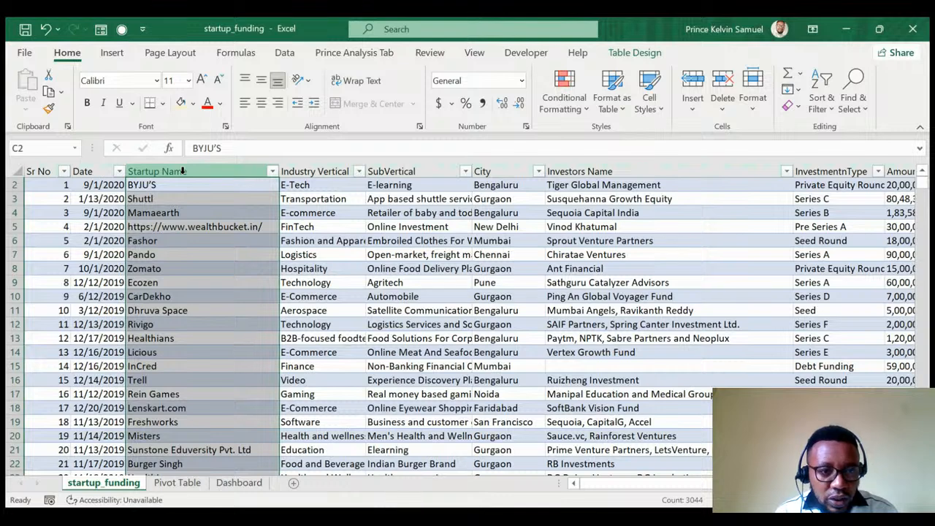
pyautogui.click(183, 170)
pyautogui.click(212, 173)
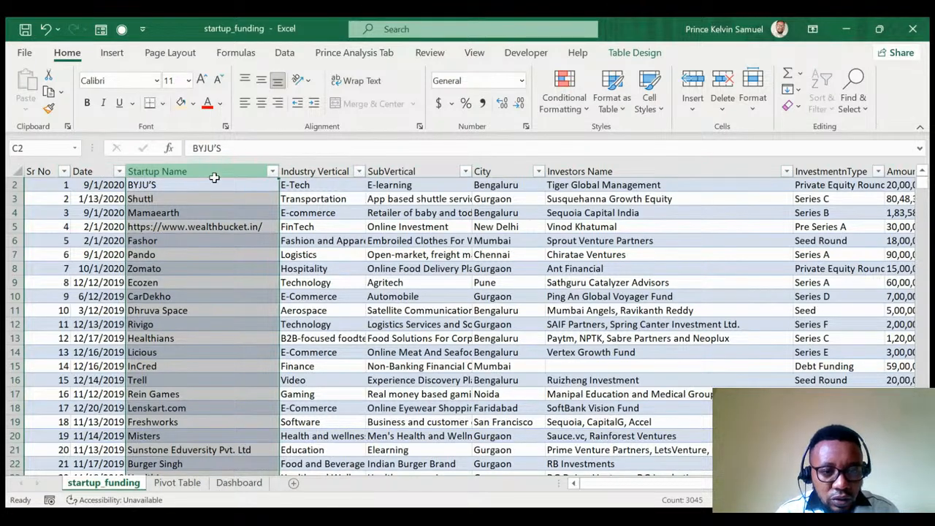
pyautogui.click(322, 212)
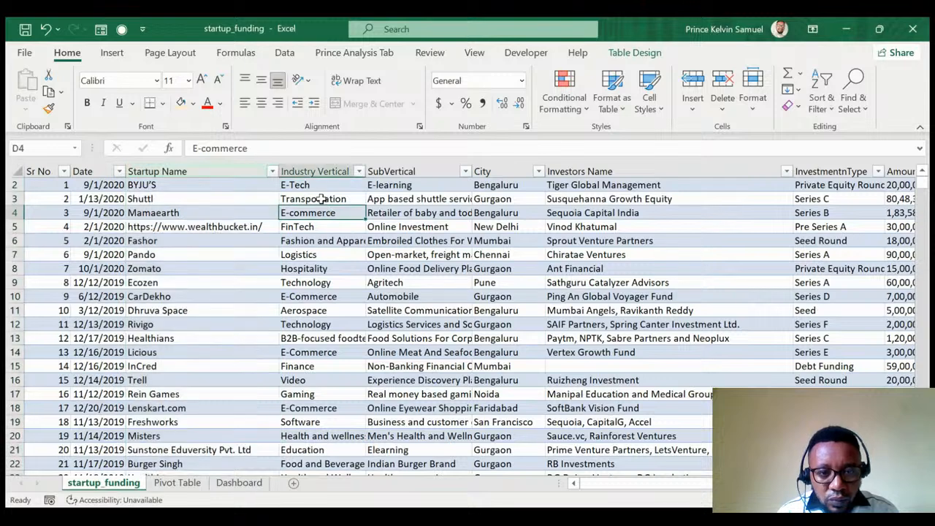
pyautogui.click(221, 185)
pyautogui.scroll(1, 223, 205)
pyautogui.click(222, 187)
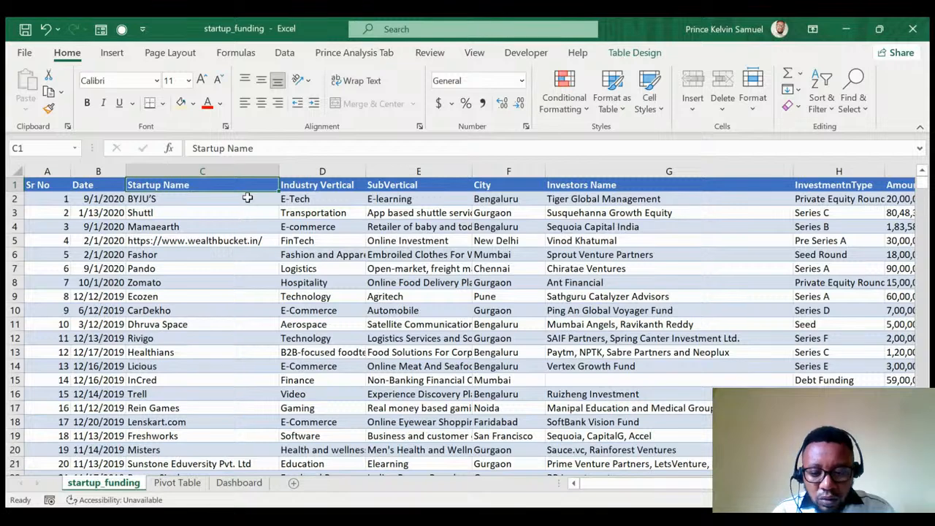
# Turn on table filters with Ctrl+Shift+L and scroll right to the Remarks column.
pyautogui.hotkey('ctrl', 'shift', 'l')
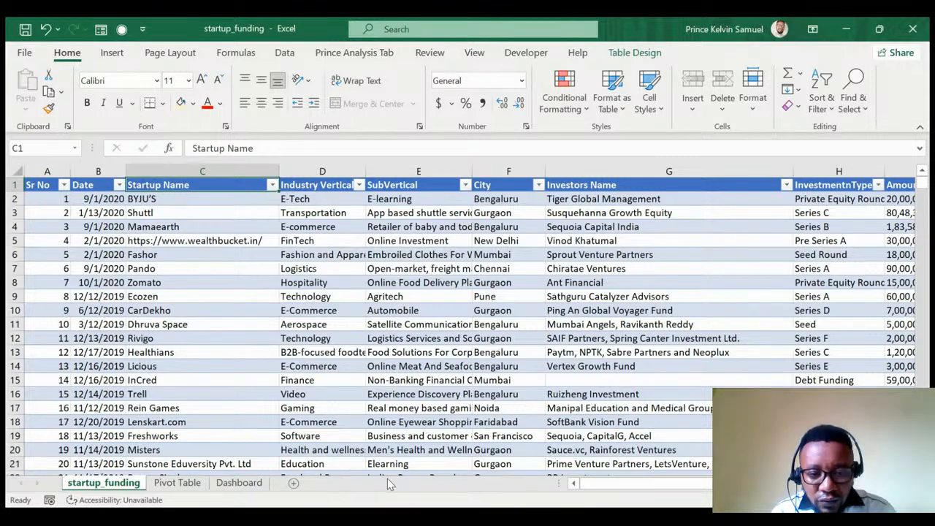
pyautogui.moveTo(654, 490); pyautogui.dragTo(718, 488)
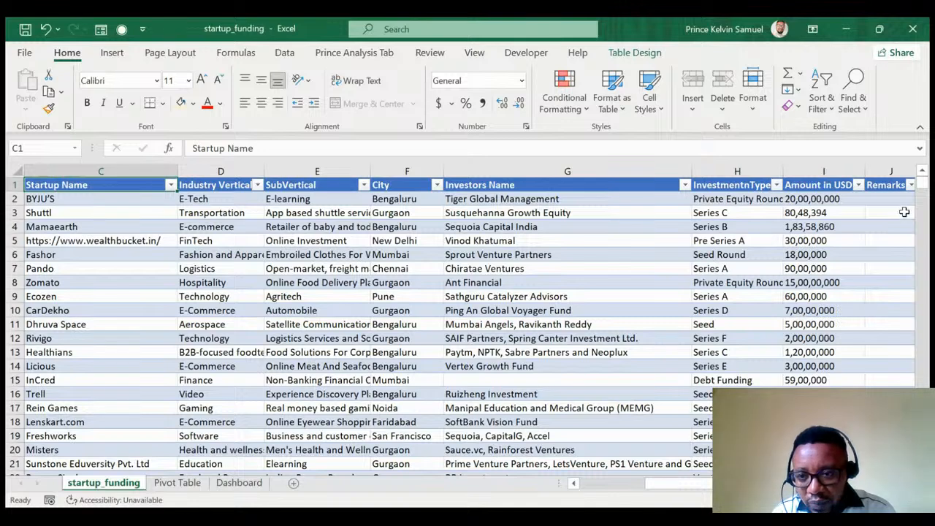
pyautogui.click(903, 185)
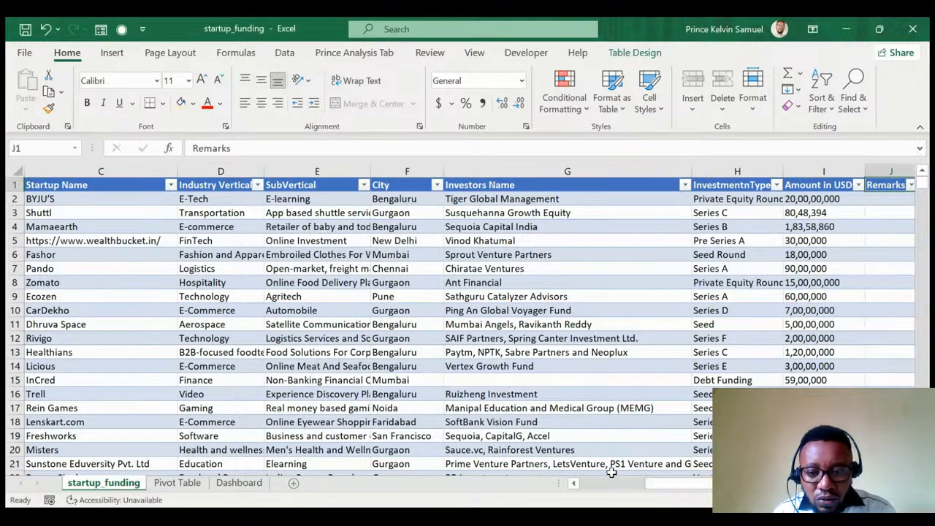
pyautogui.moveTo(659, 487); pyautogui.dragTo(478, 487)
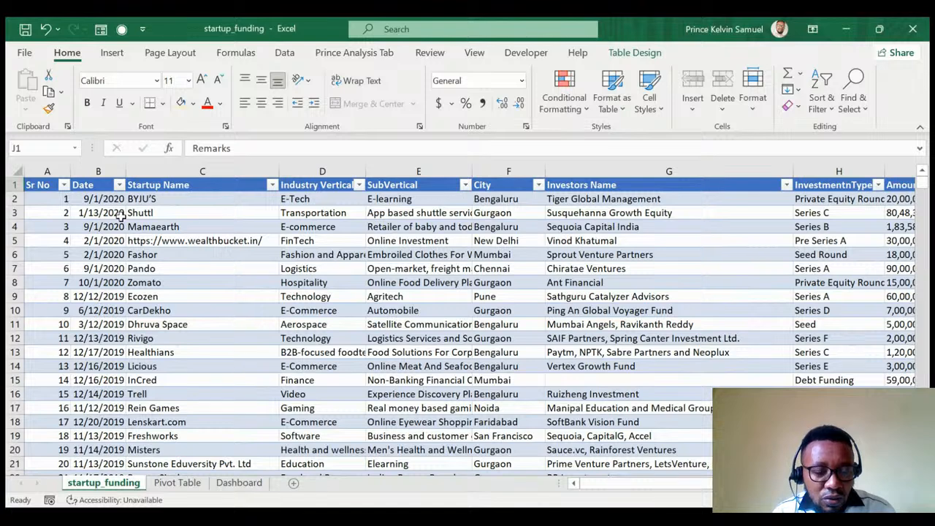
# Insert a Years slicer from the donut chart's pivot data on the Dashboard, listing 2015–2020.
pyautogui.click(238, 484)
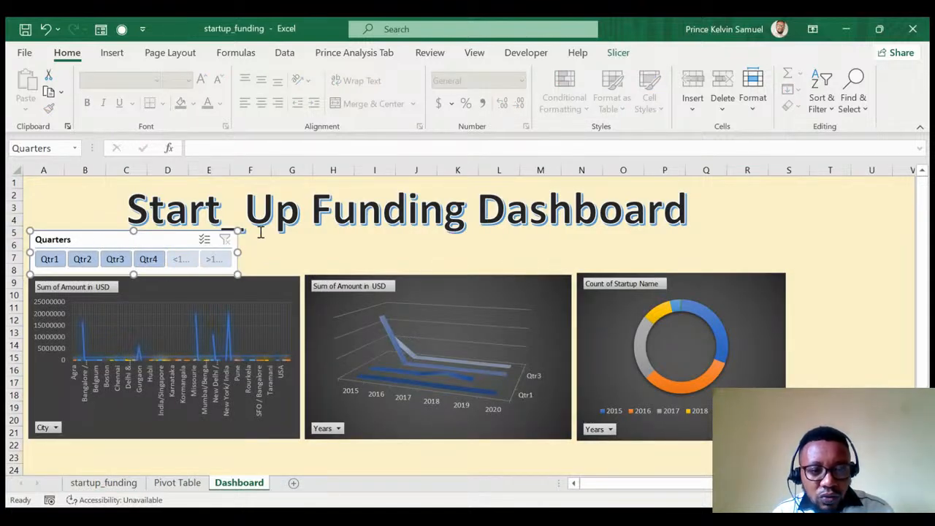
pyautogui.click(355, 53)
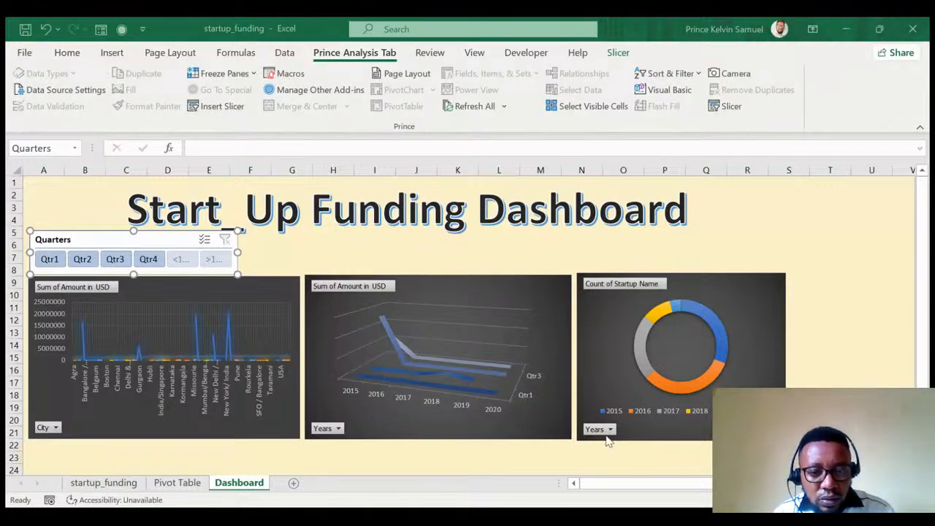
pyautogui.click(597, 305)
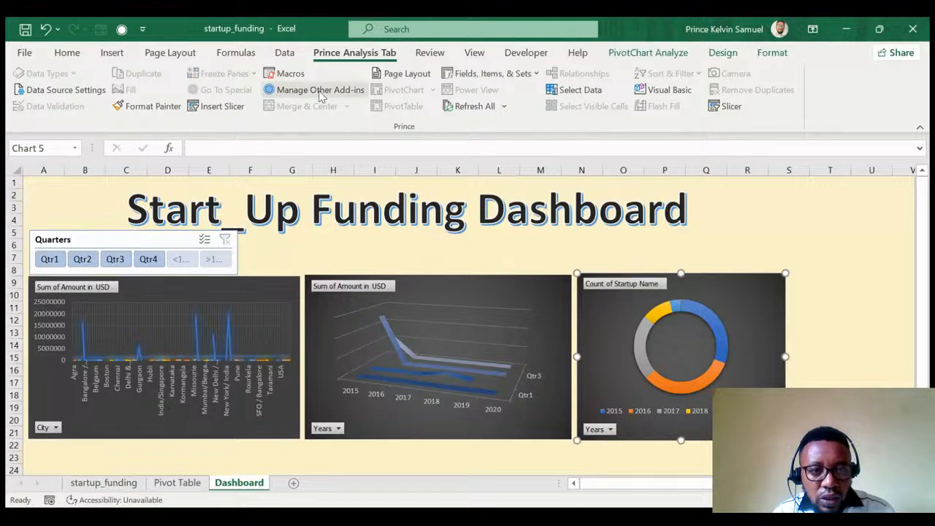
pyautogui.click(219, 106)
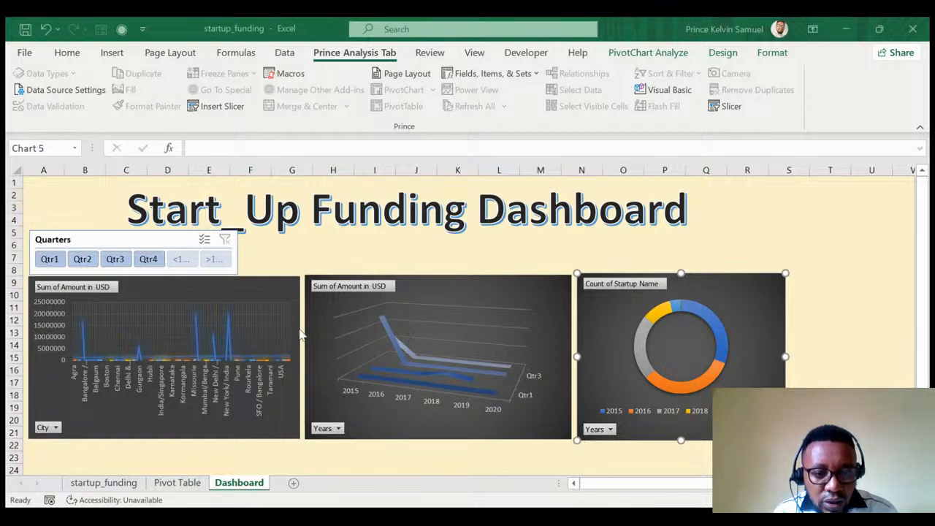
pyautogui.click(353, 419)
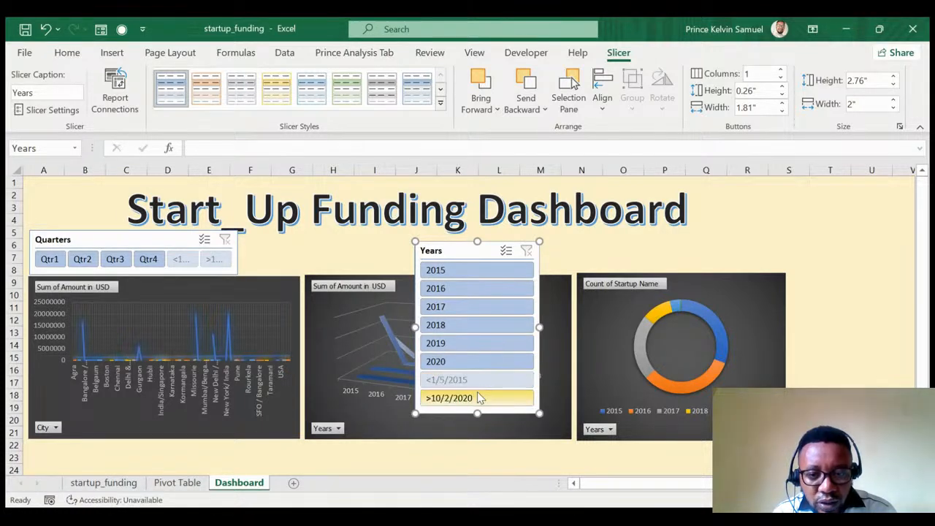
# Set the Years slicer to 8 columns and resize it into a single row of year buttons.
pyautogui.click(781, 70)
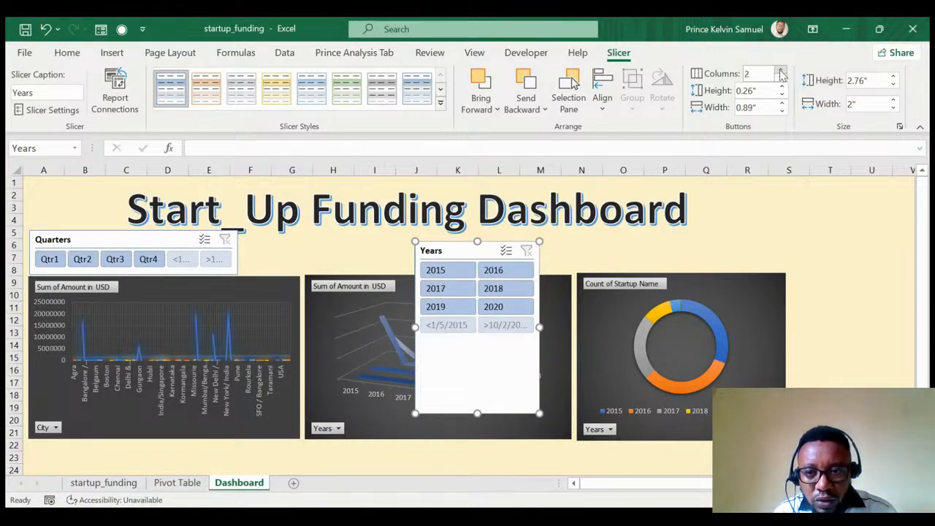
pyautogui.click(781, 70)
pyautogui.click(781, 70)
pyautogui.click(781, 71)
pyautogui.click(780, 71)
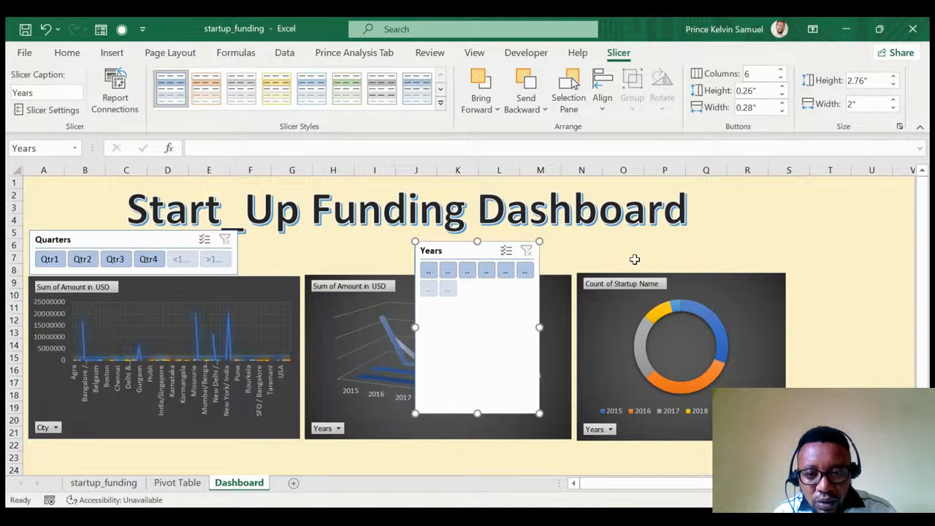
pyautogui.click(781, 71)
pyautogui.click(781, 71)
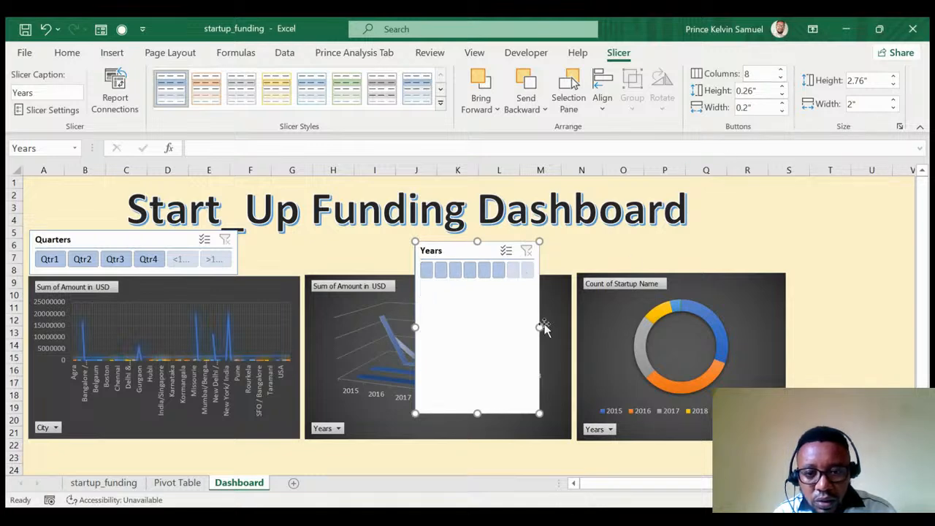
pyautogui.moveTo(538, 328); pyautogui.dragTo(714, 328)
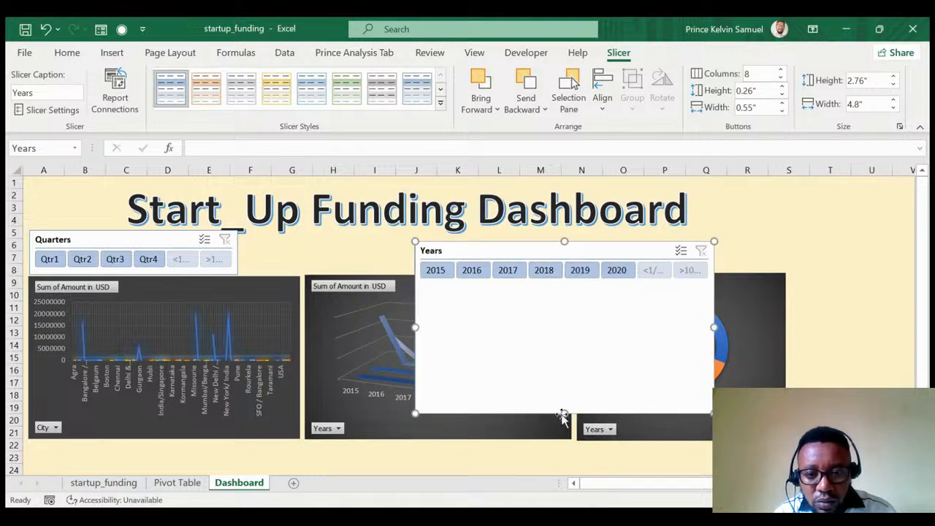
pyautogui.moveTo(564, 413); pyautogui.dragTo(555, 284)
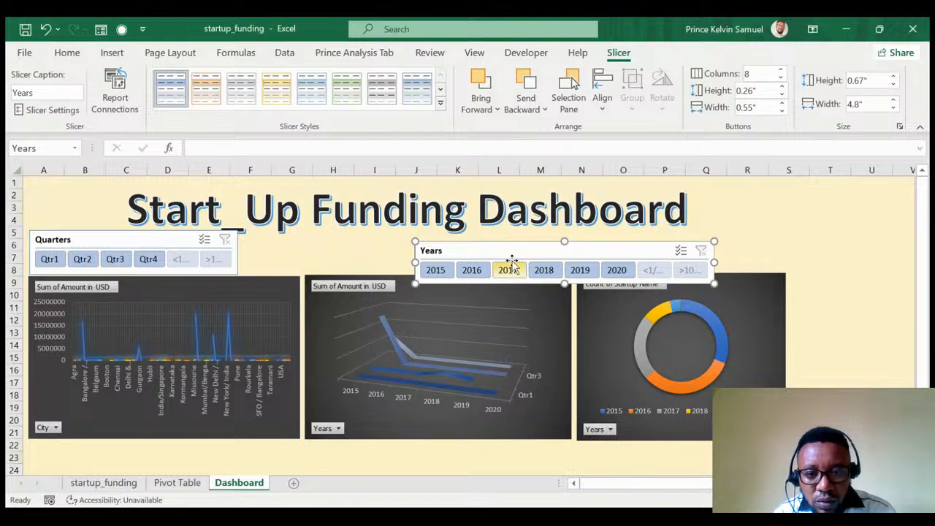
# Place the Years slicer beside Quarters, test a year filter, then show the startup_funding sheet.
pyautogui.moveTo(508, 249); pyautogui.dragTo(351, 240)
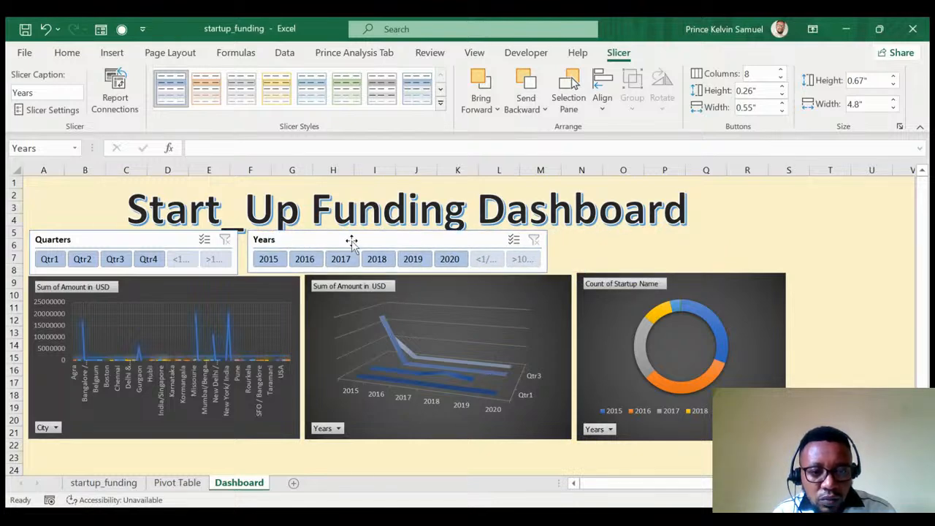
pyautogui.moveTo(547, 251); pyautogui.dragTo(568, 252)
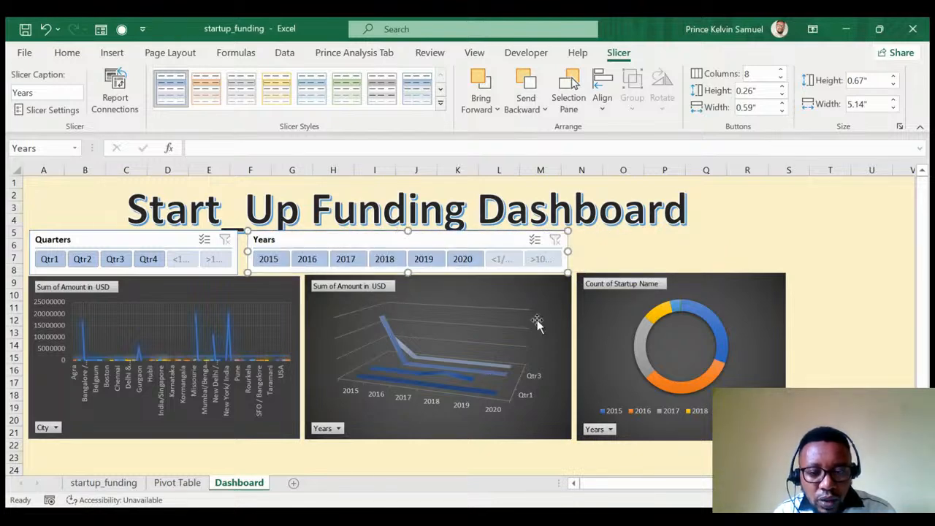
pyautogui.click(502, 259)
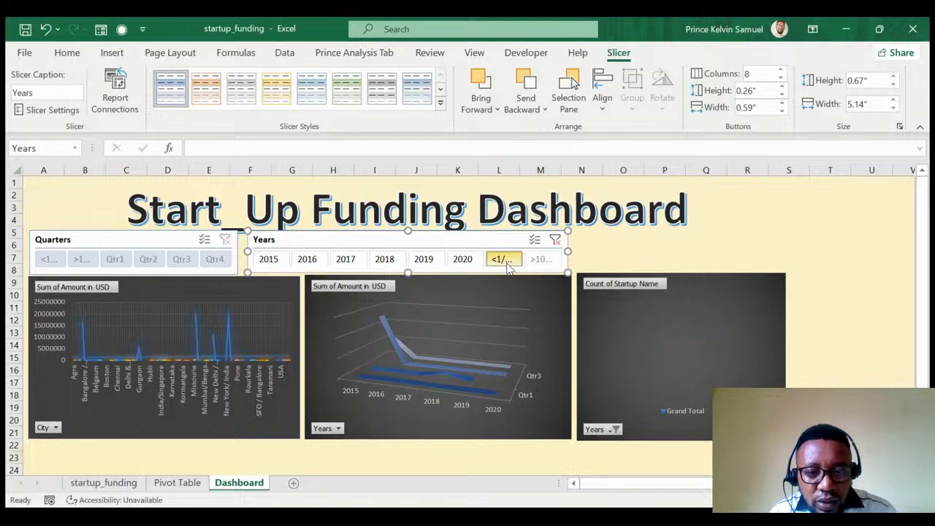
pyautogui.click(550, 260)
pyautogui.click(128, 484)
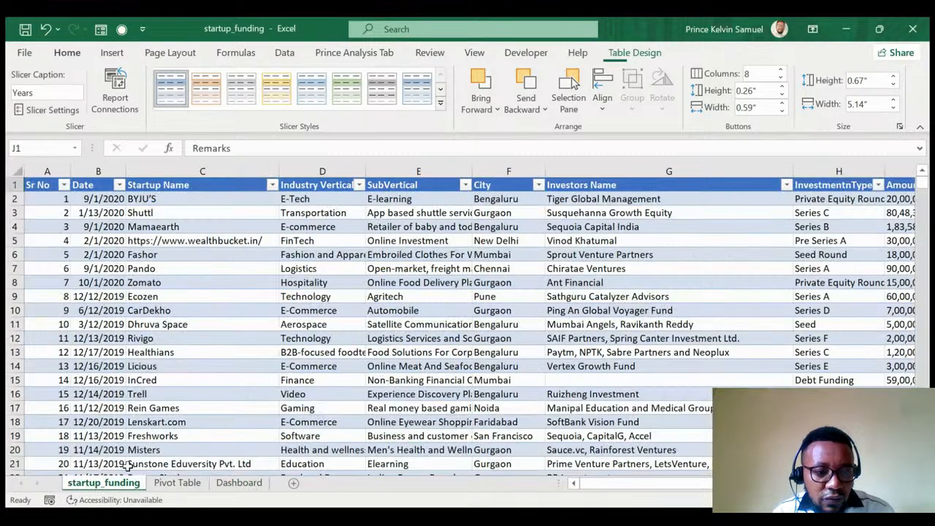
# Format the Date column from B2 down as Long Date, then return to the Dashboard.
pyautogui.click(103, 185)
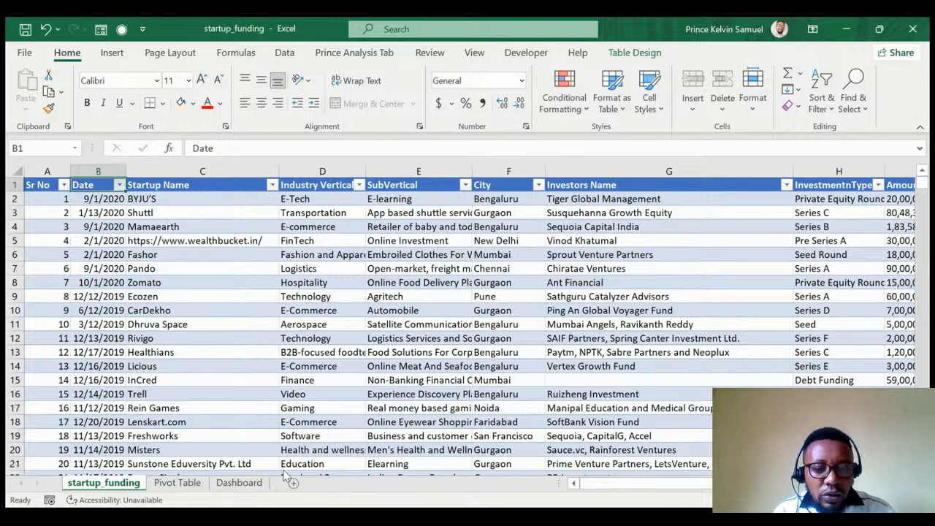
pyautogui.click(77, 199)
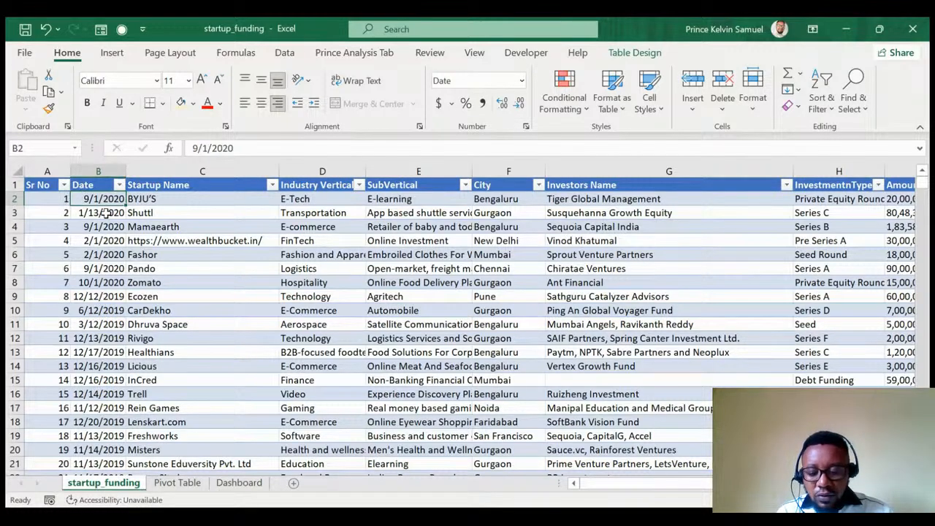
pyautogui.hotkey('ctrl', 'shift', 'Down')
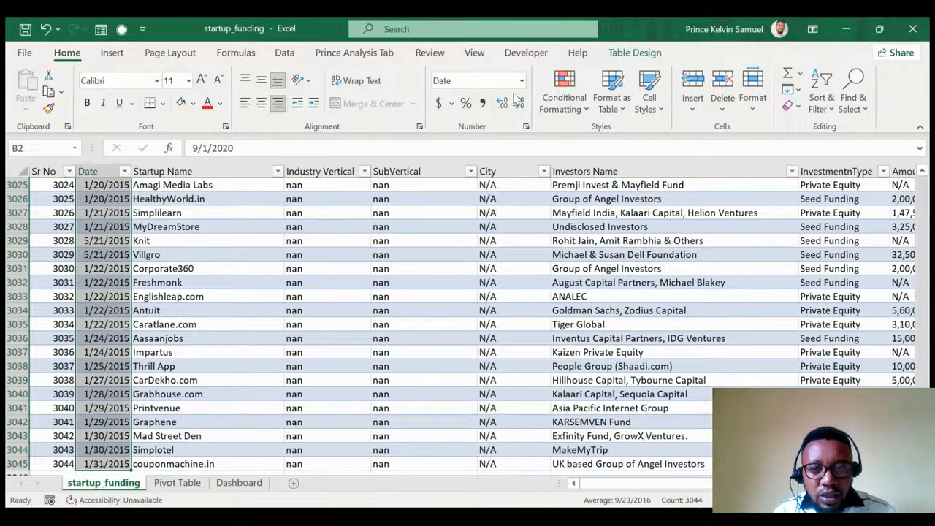
pyautogui.click(522, 81)
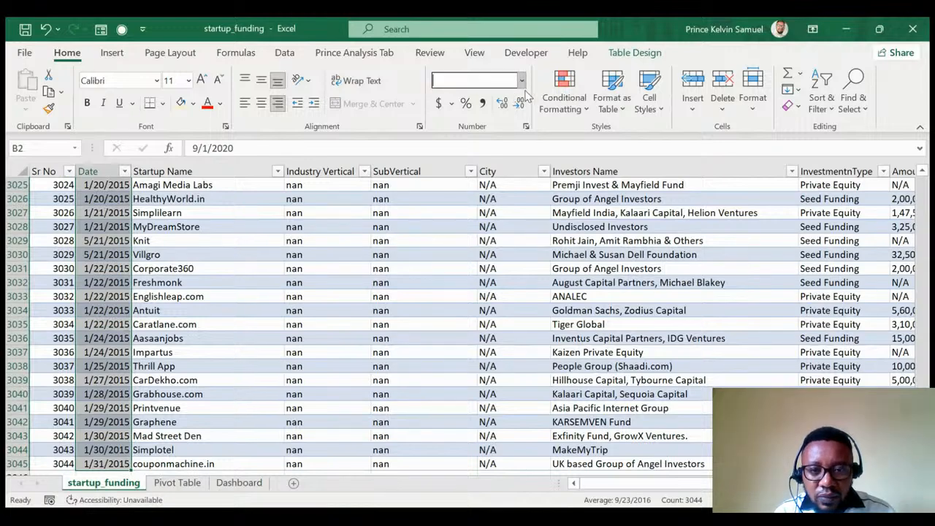
pyautogui.click(503, 289)
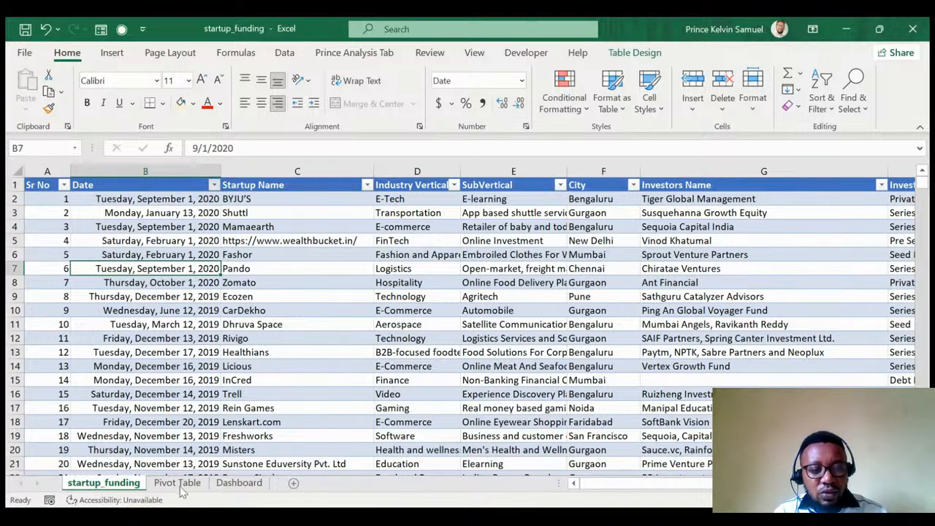
pyautogui.click(289, 313)
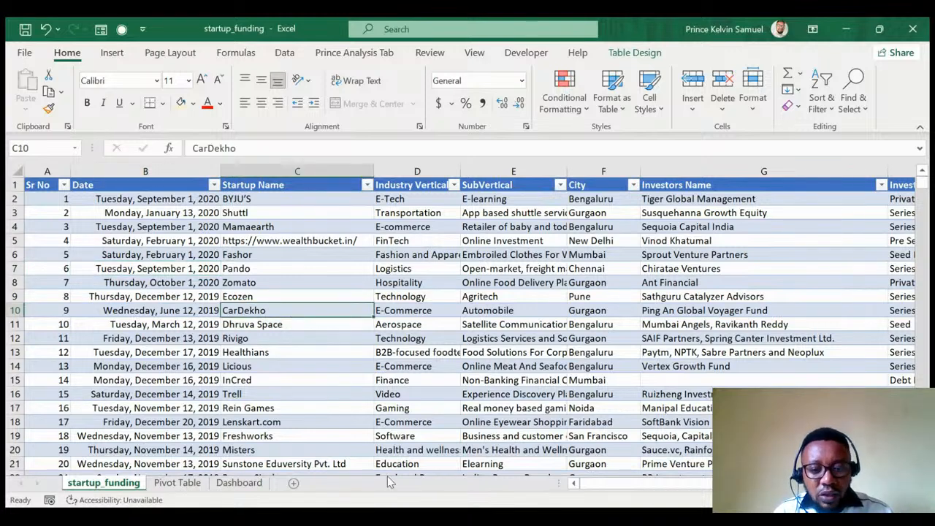
pyautogui.click(239, 483)
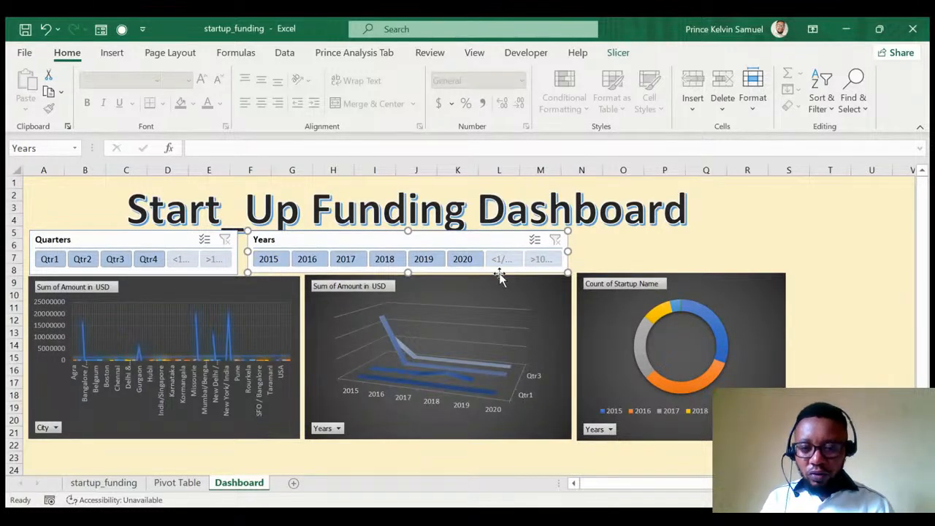
# Filter the charts to 2015 and other single years, then clear the Years filter.
pyautogui.click(268, 260)
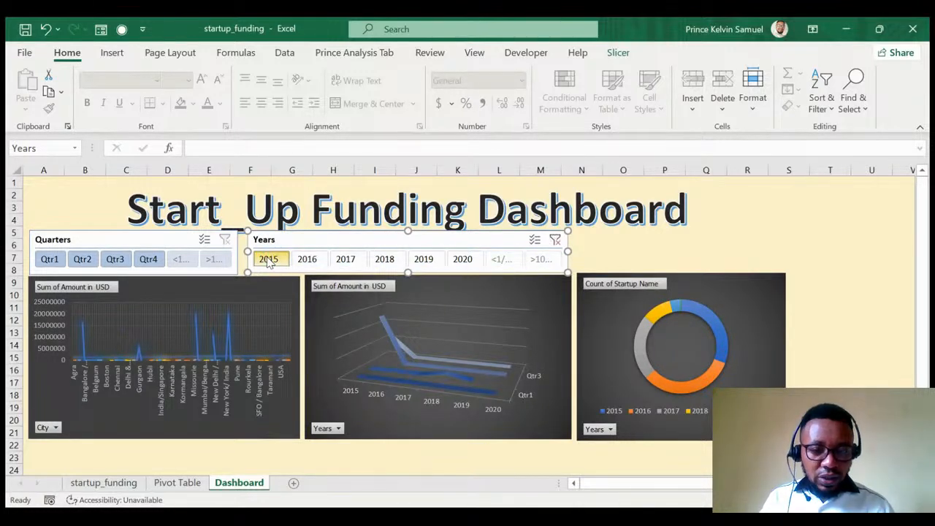
pyautogui.click(346, 260)
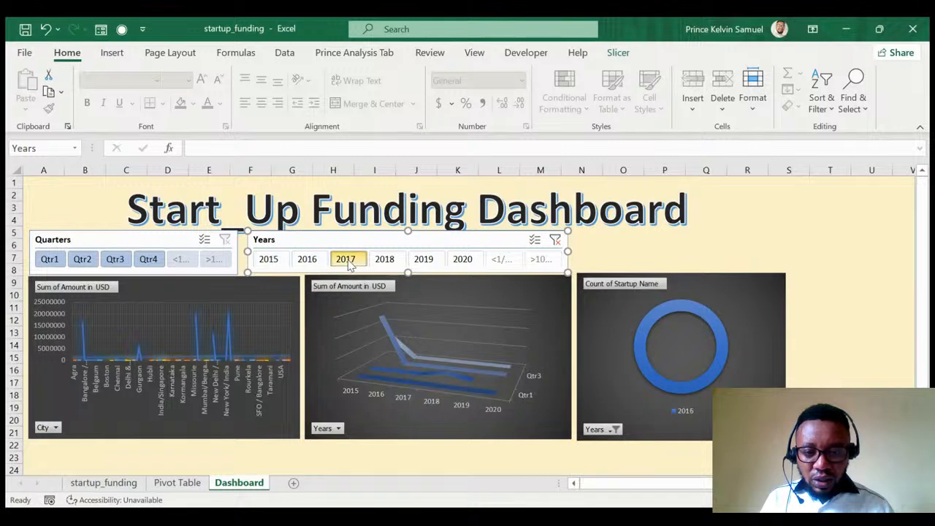
pyautogui.click(389, 262)
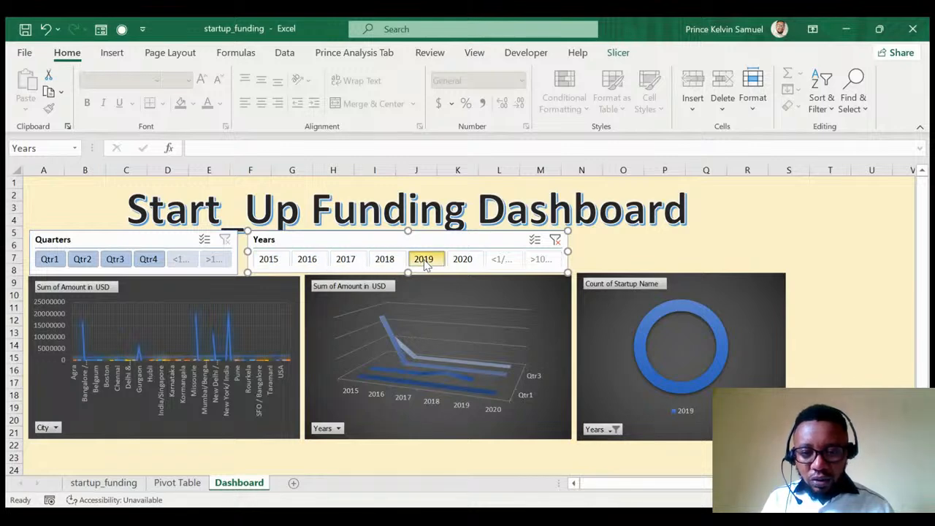
pyautogui.click(555, 240)
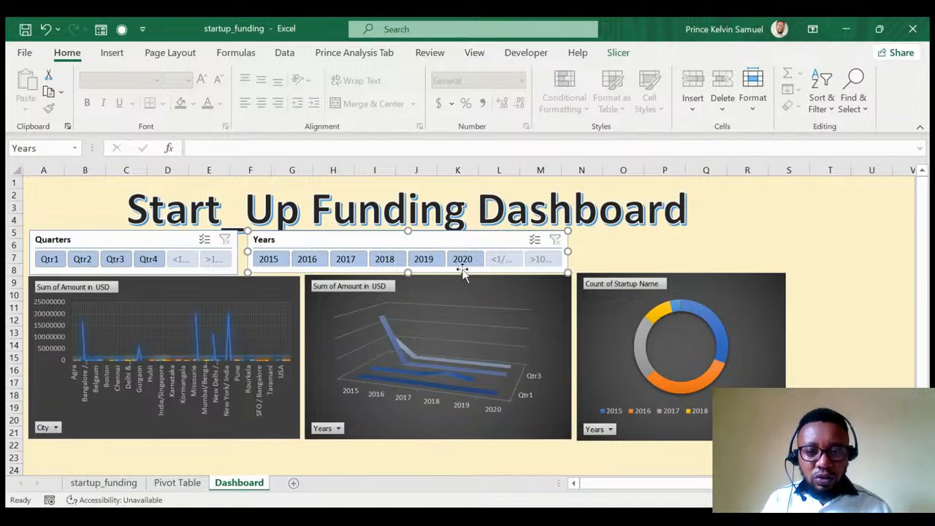
# Review the Report Connections for the Years slicer and then the Quarters slicer.
pyautogui.click(618, 55)
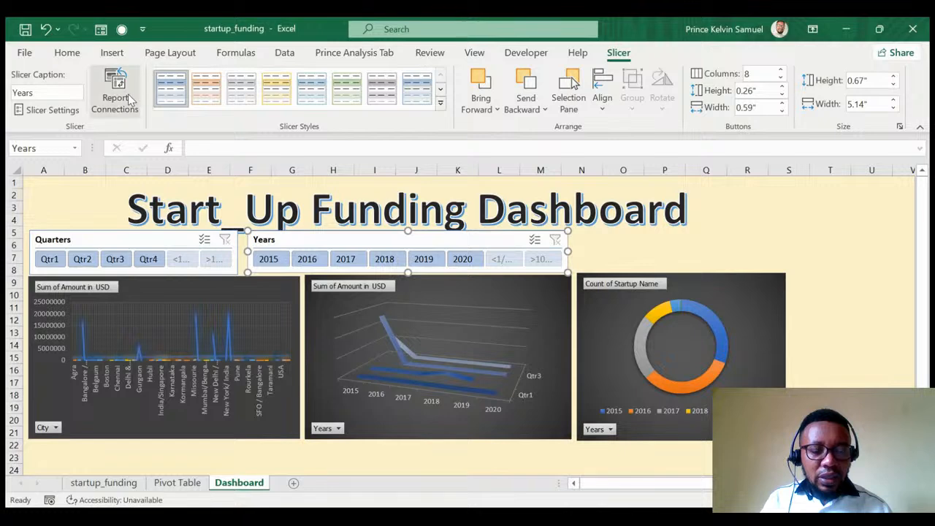
pyautogui.click(128, 100)
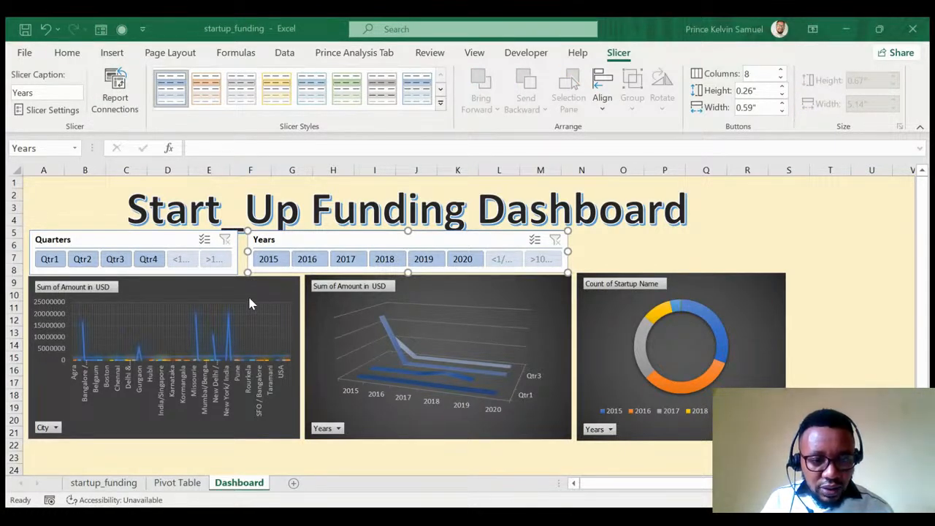
pyautogui.click(437, 334)
pyautogui.click(162, 245)
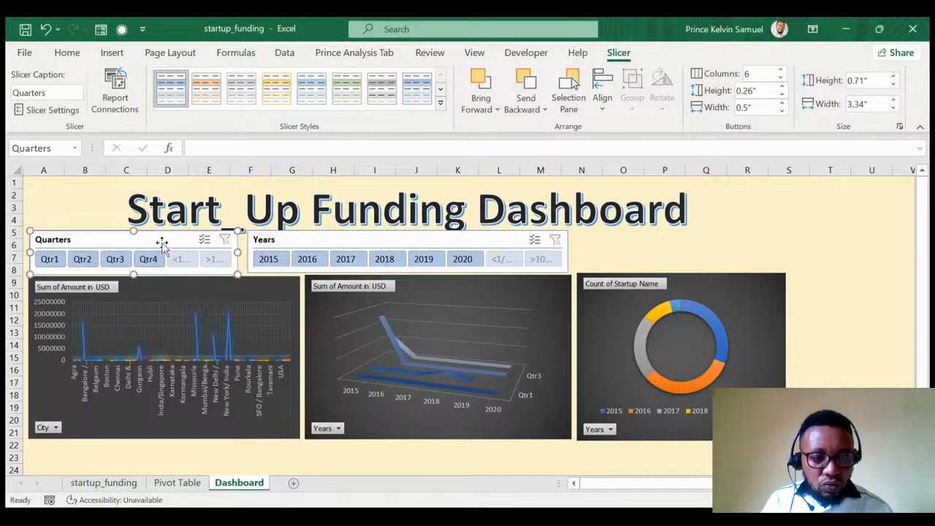
pyautogui.click(125, 86)
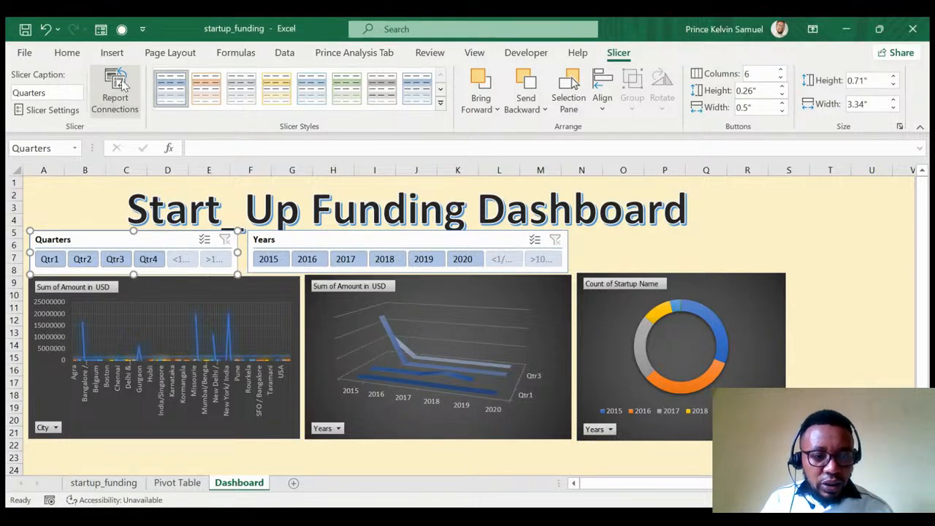